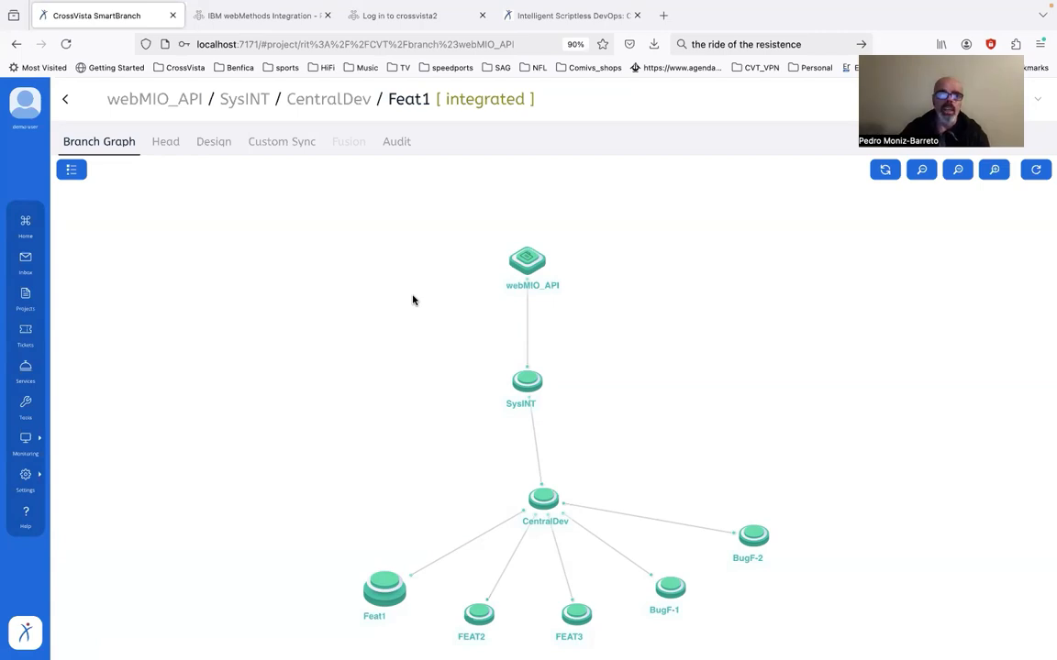
Inspect the webMIO_API branch's head components under ioINT and ioAPI, and select the CentralDev branch in the branch graph
mouse_move(521, 263)
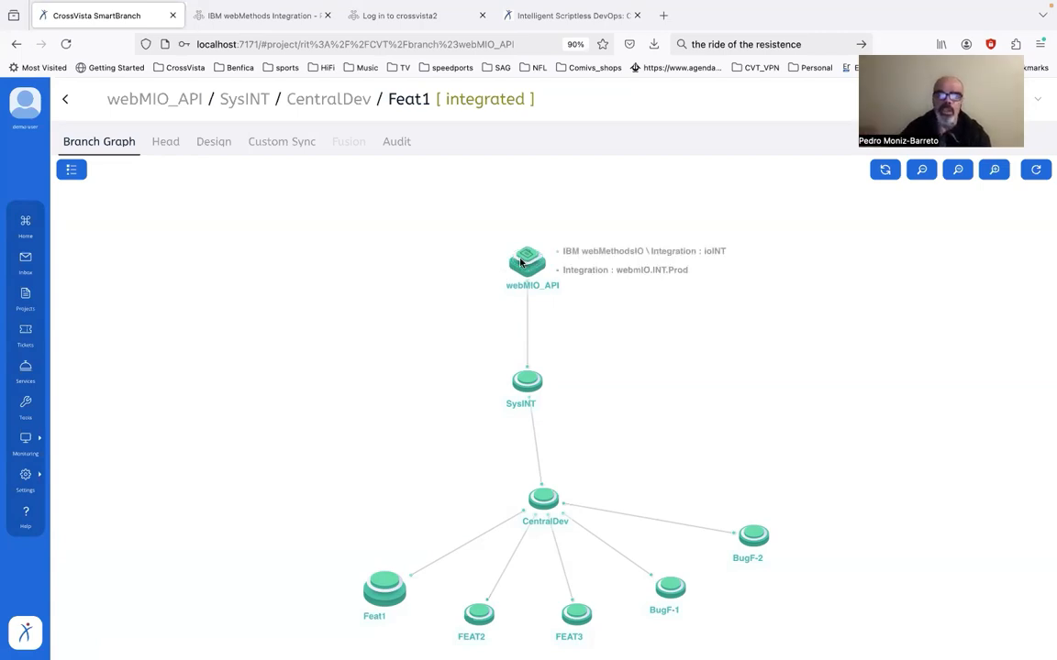
left_click(520, 262)
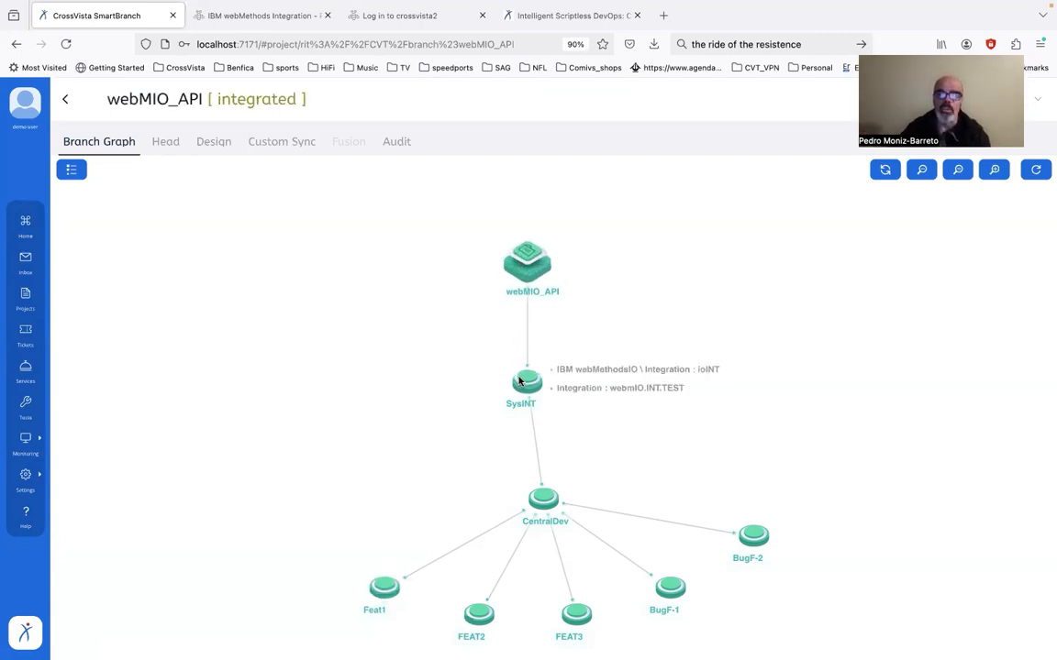
mouse_move(546, 498)
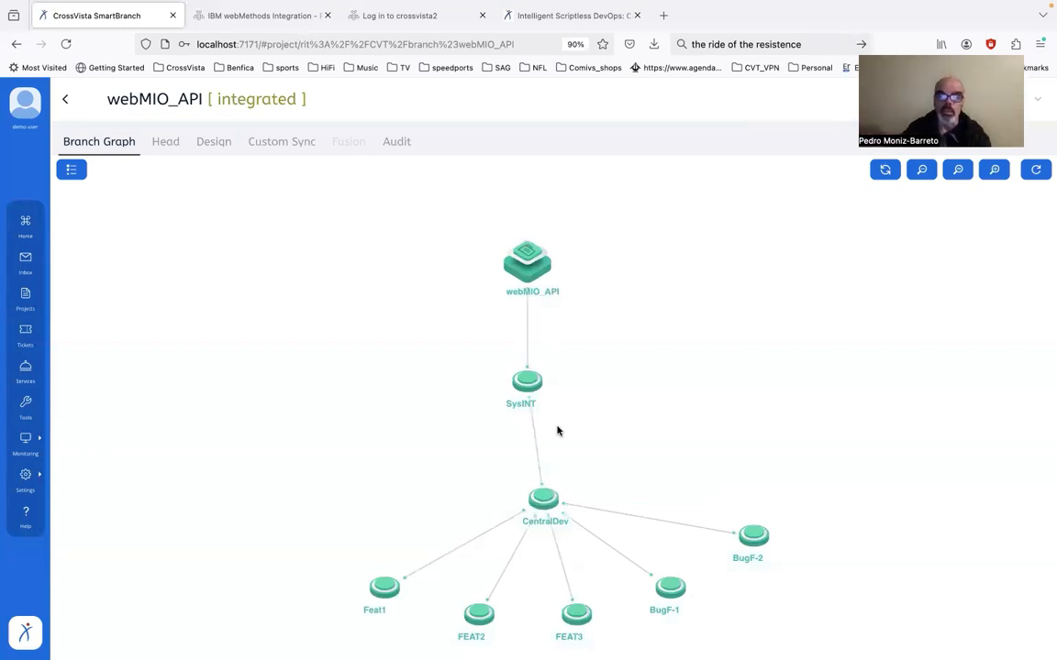
left_click(537, 261)
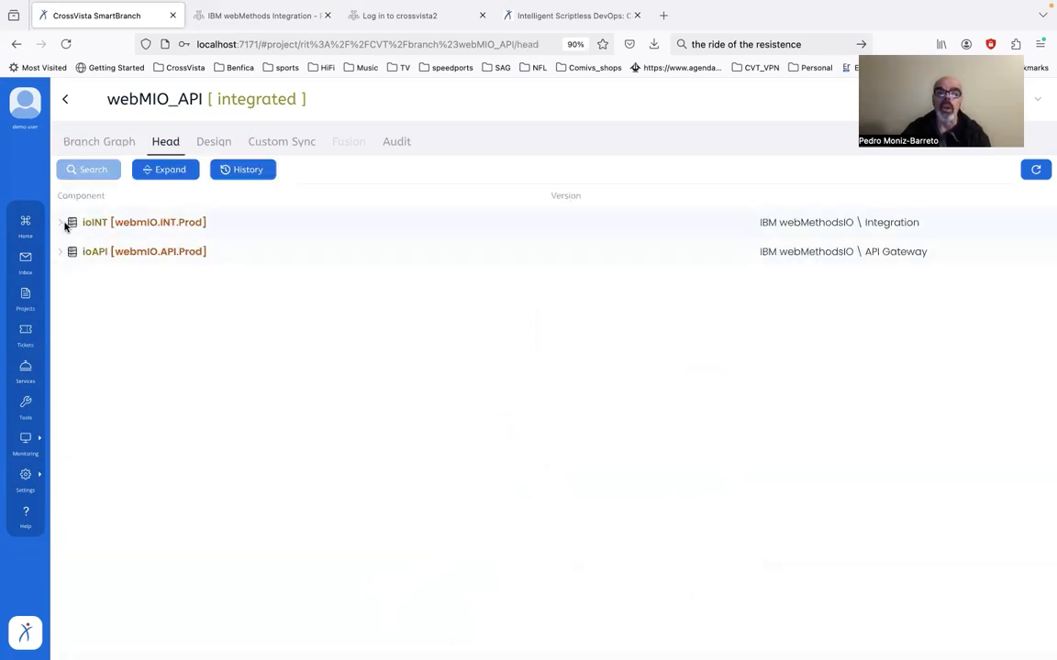
left_click(61, 223)
left_click(61, 340)
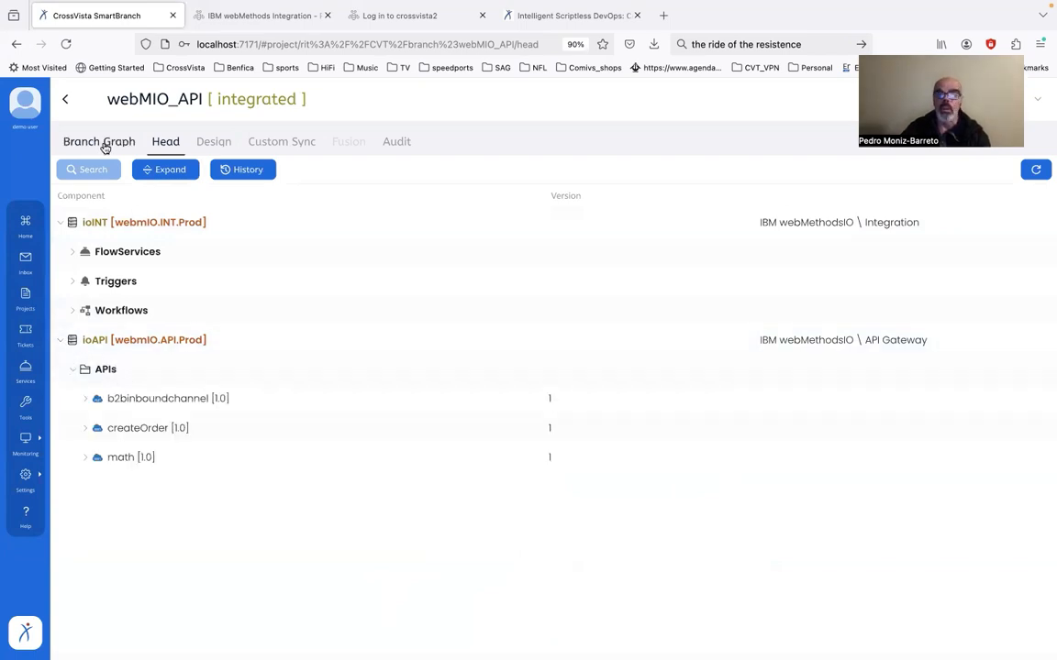
left_click(103, 143)
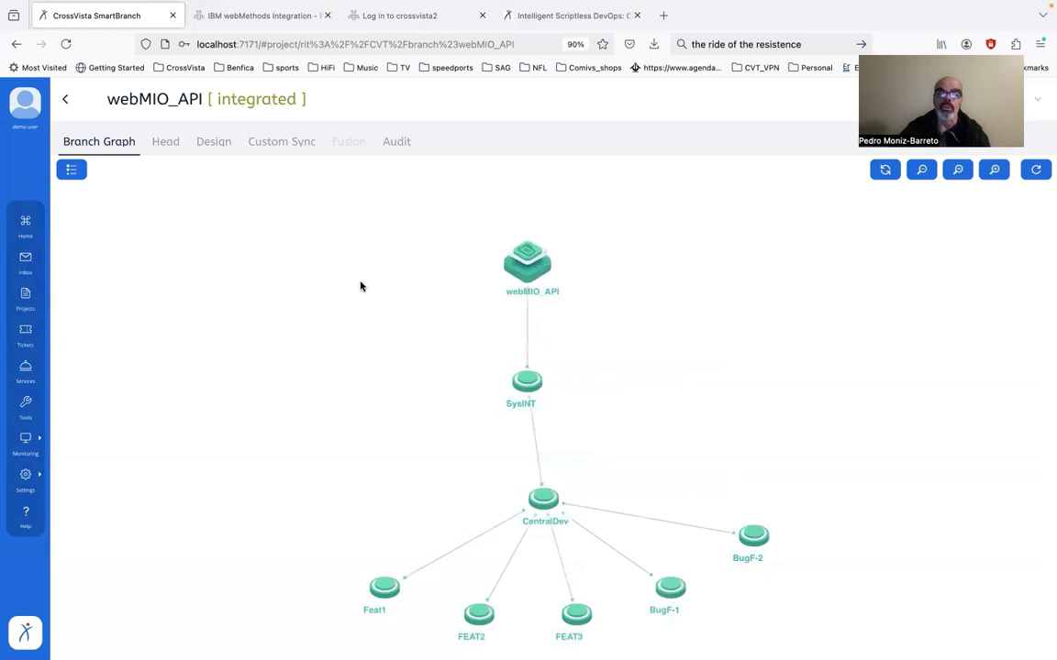
left_click(542, 498)
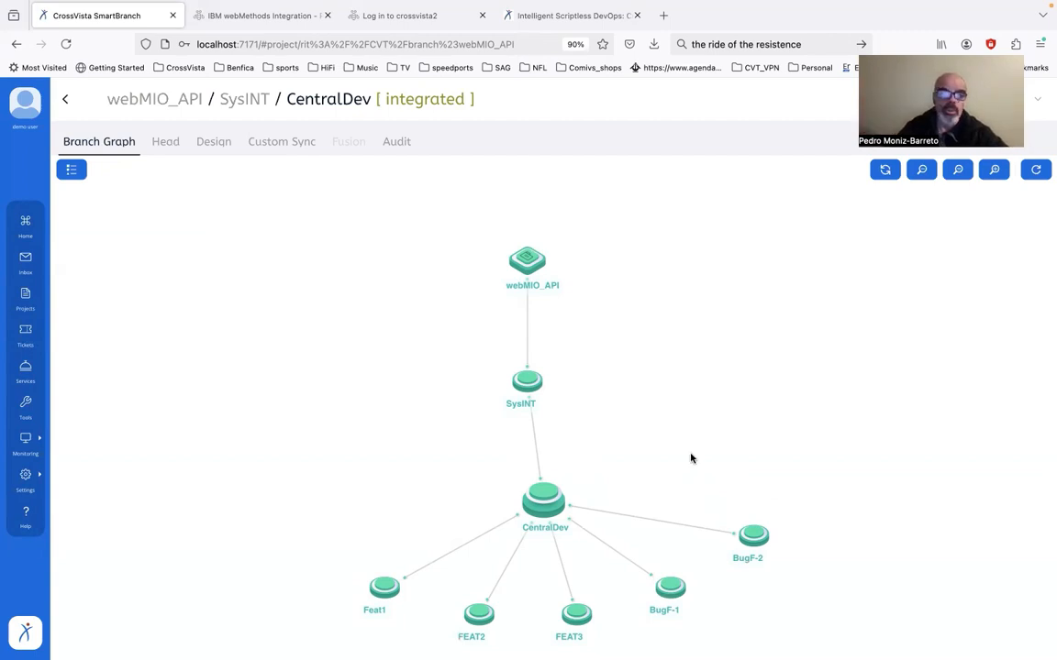
Log out of the current account and log in as dev1, entering the account password
left_click(29, 110)
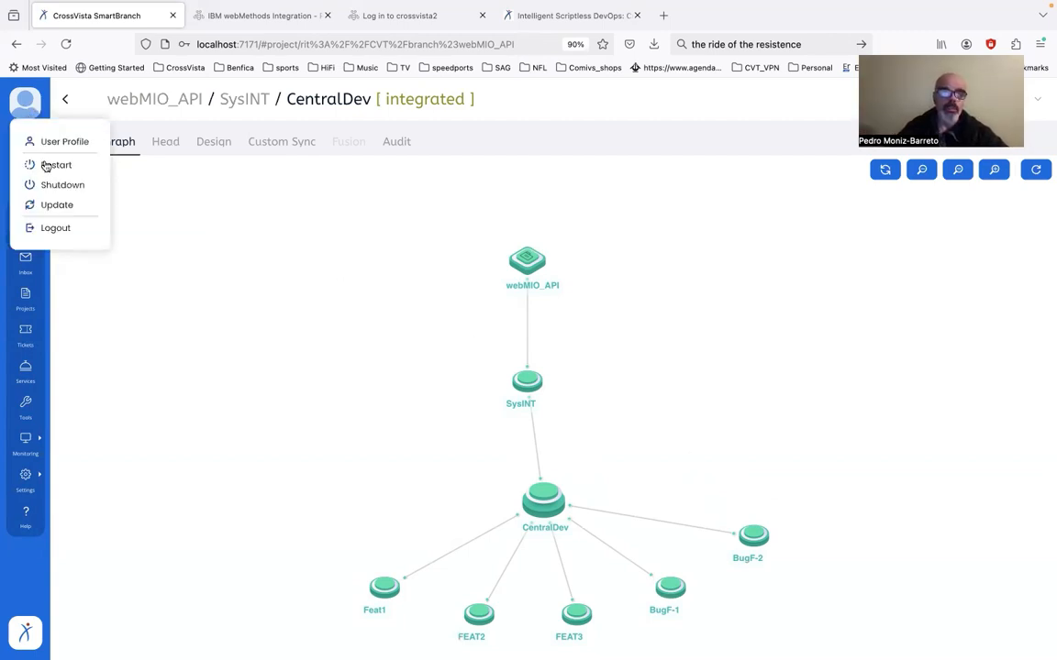
left_click(72, 236)
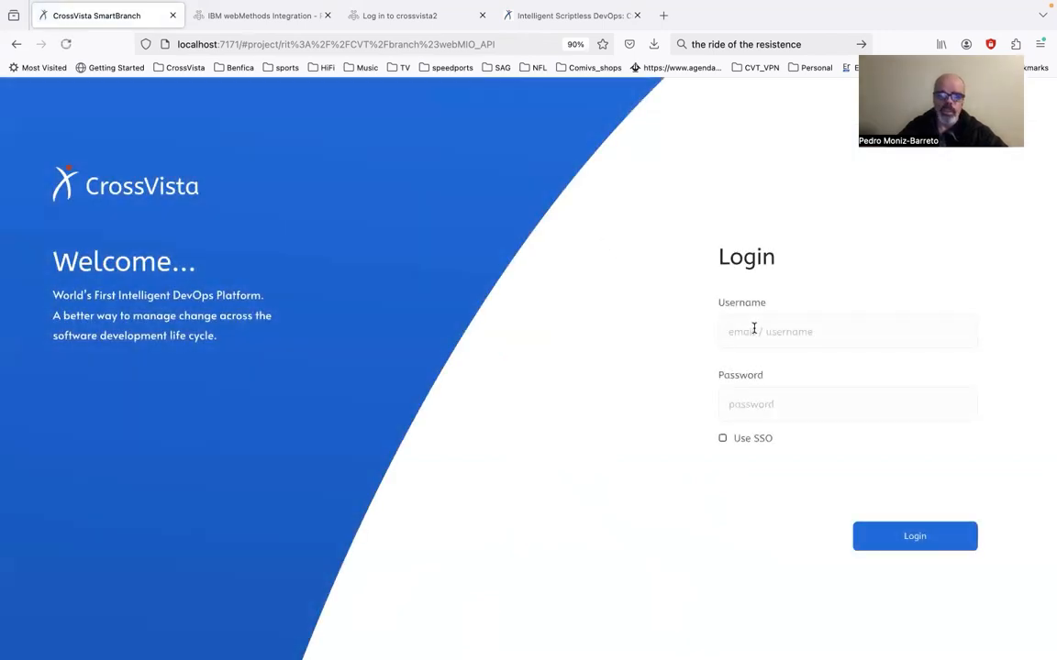
left_click(761, 321)
type("dev1")
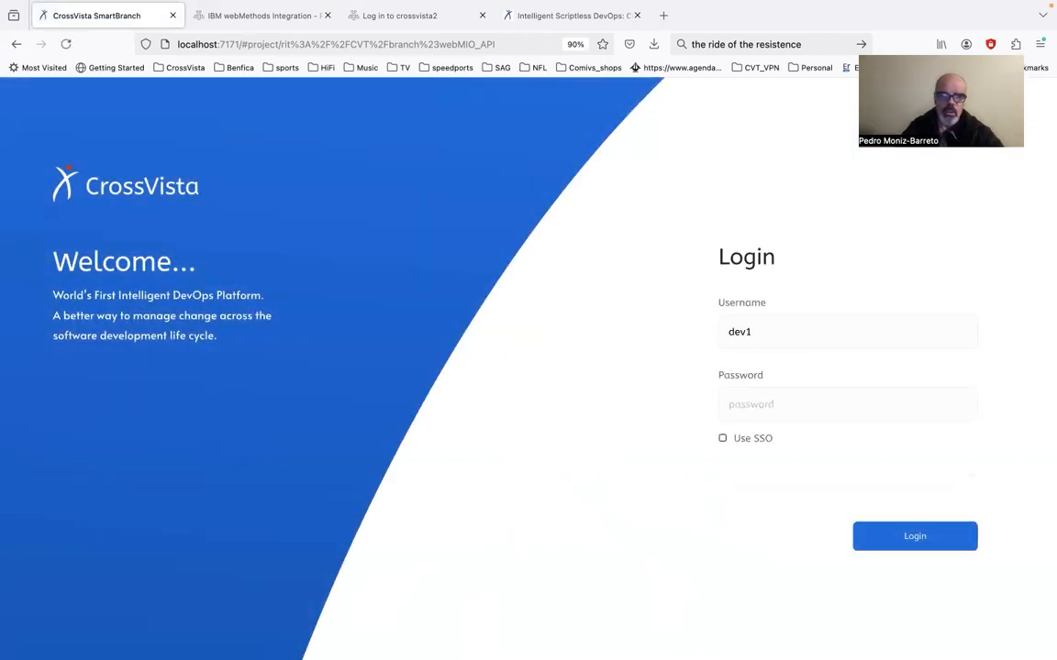
key("Tab")
type("dev1")
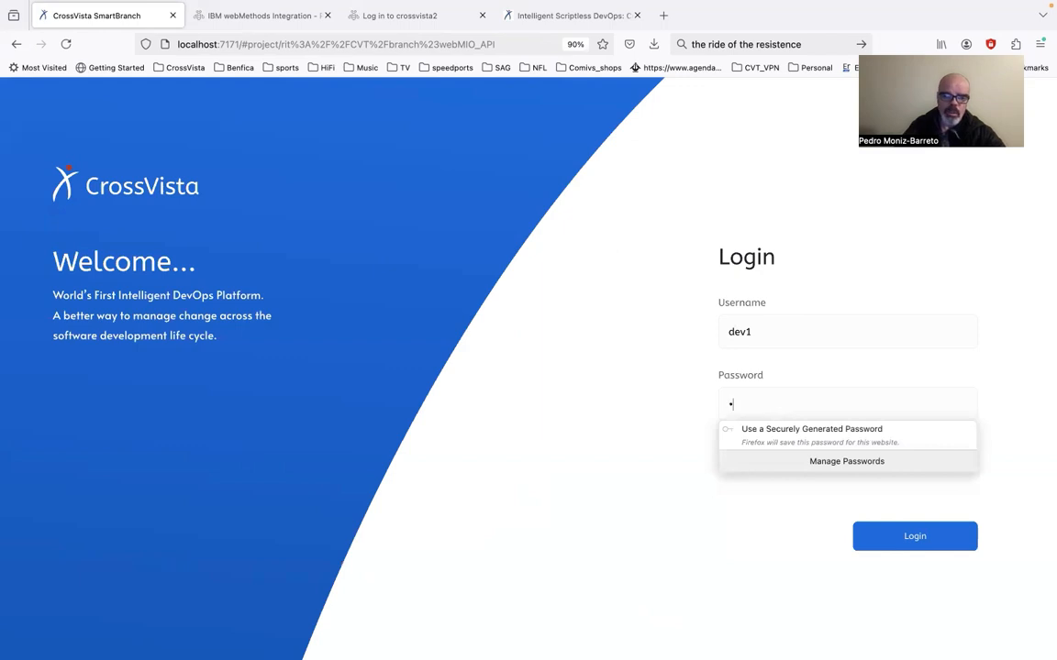
key("BackSpace")
key("BackSpace")
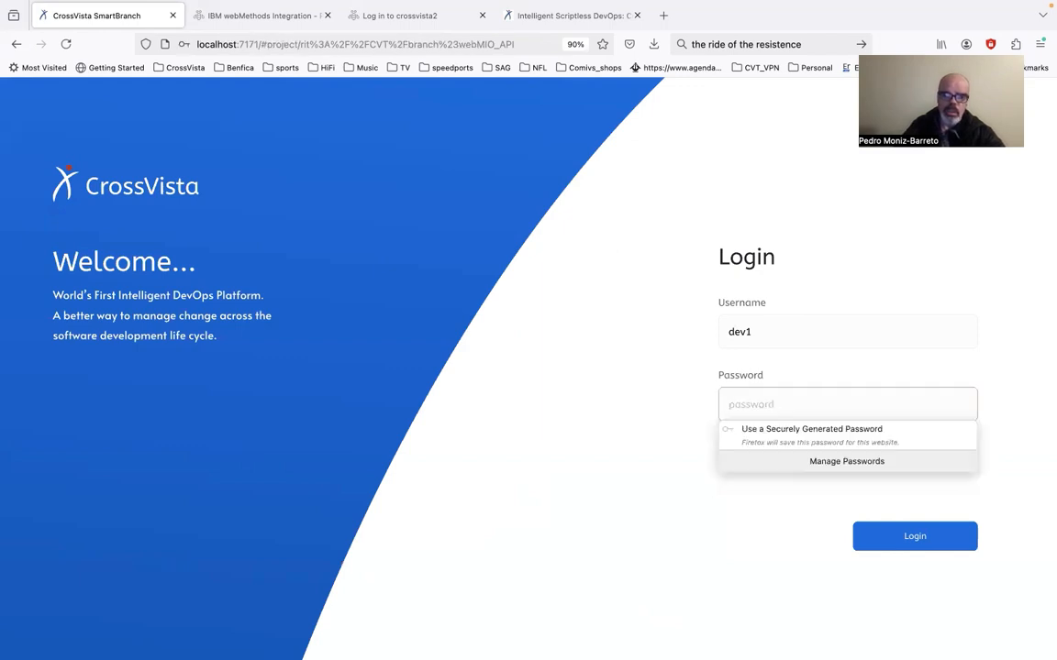
type("d")
key("Return")
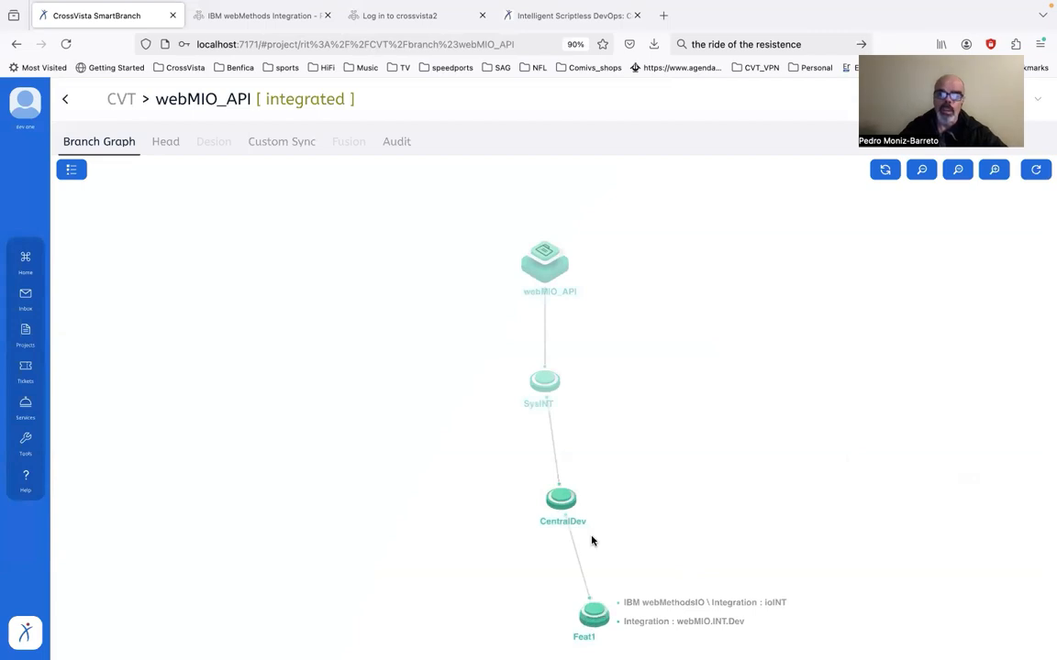
Open the head of the Feat1 branch and expand its ioINT component to view the flow services
mouse_move(564, 501)
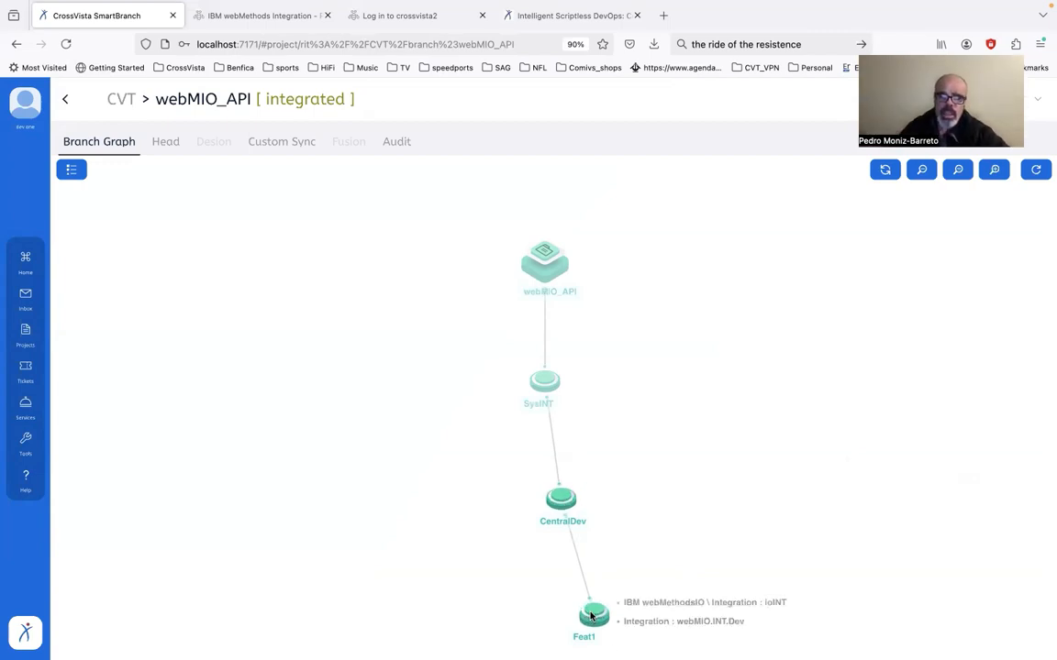
left_click(592, 615)
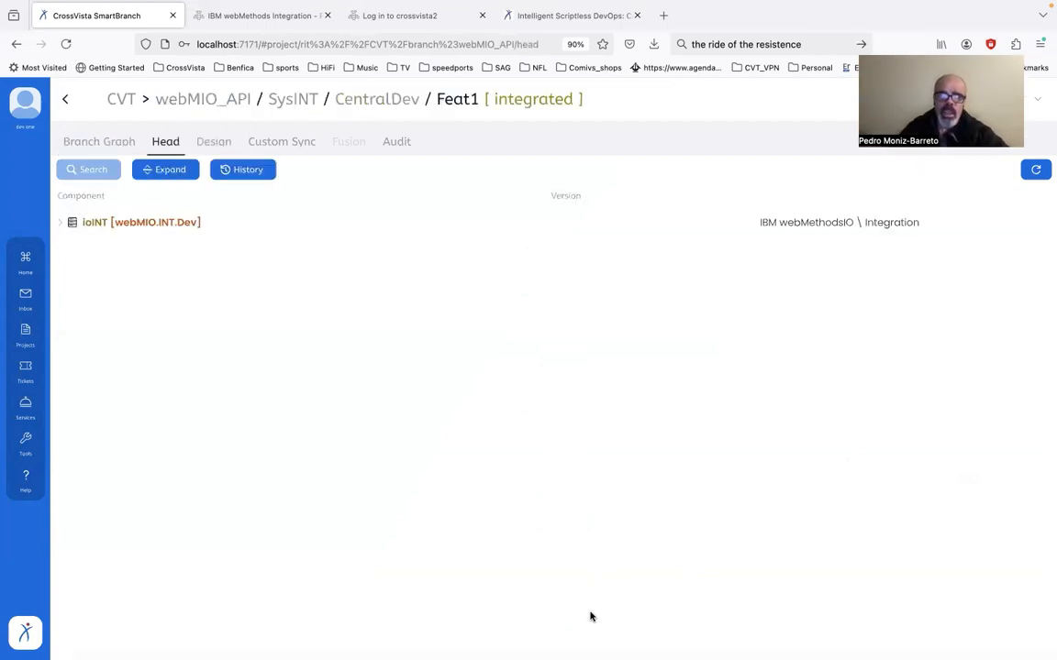
left_click(61, 223)
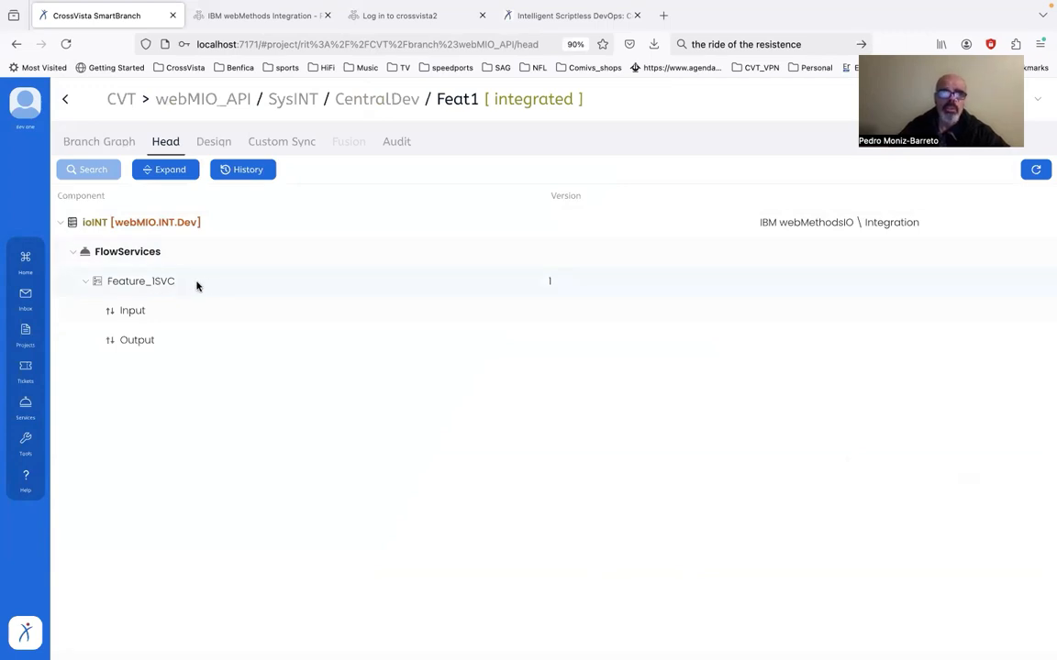
Switch to IBM webMethods Integration, open the Feature_1SVC flow service and add a Math addFloats step at its end
left_click(253, 18)
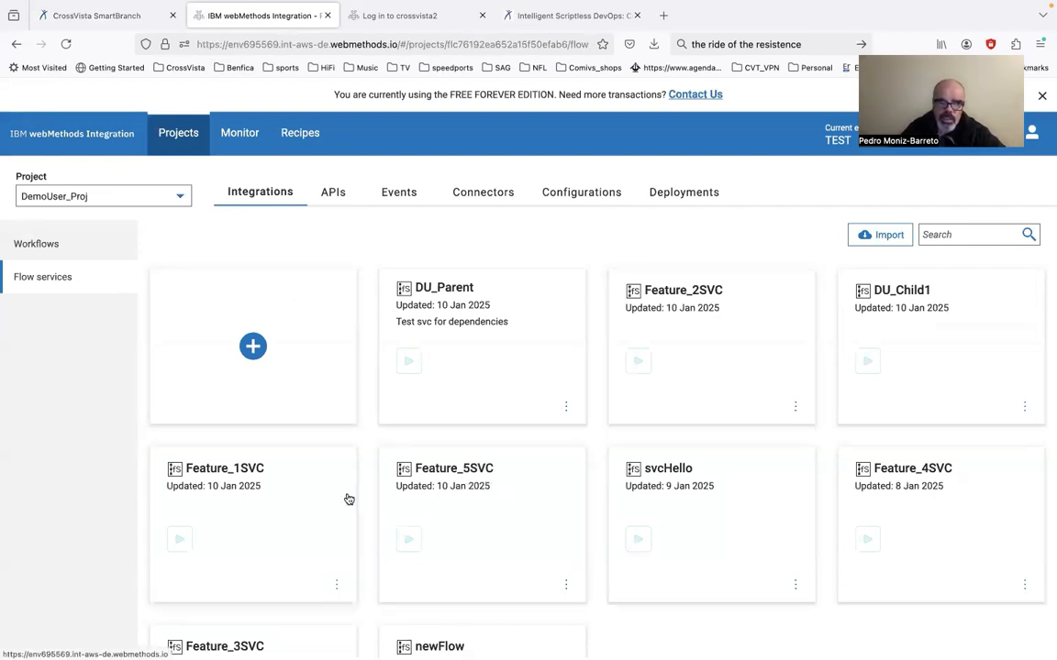
left_click(311, 495)
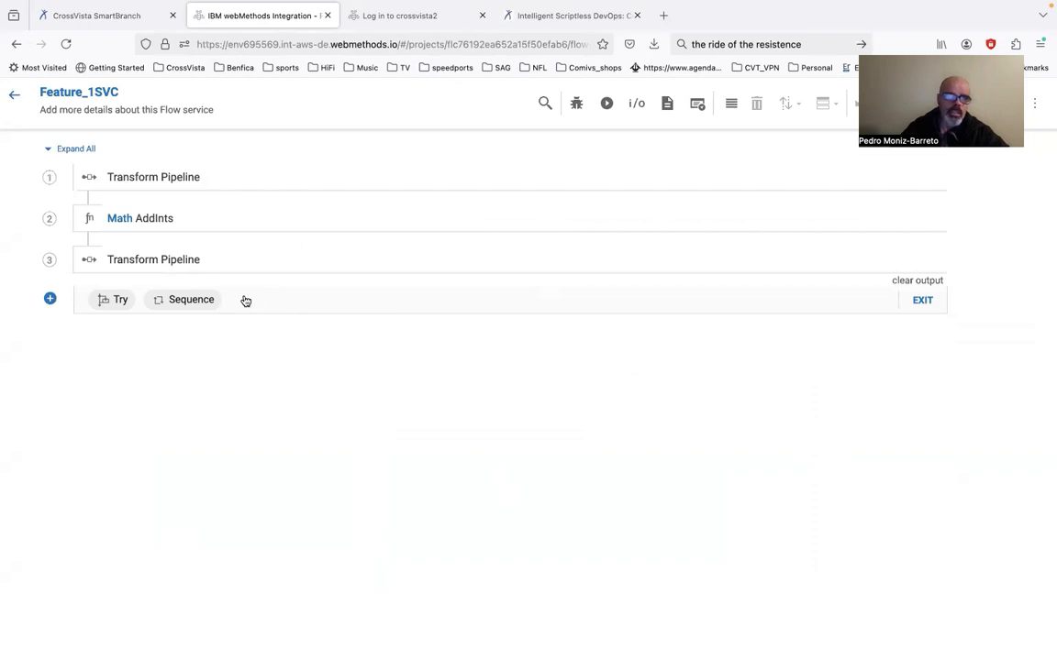
left_click(51, 300)
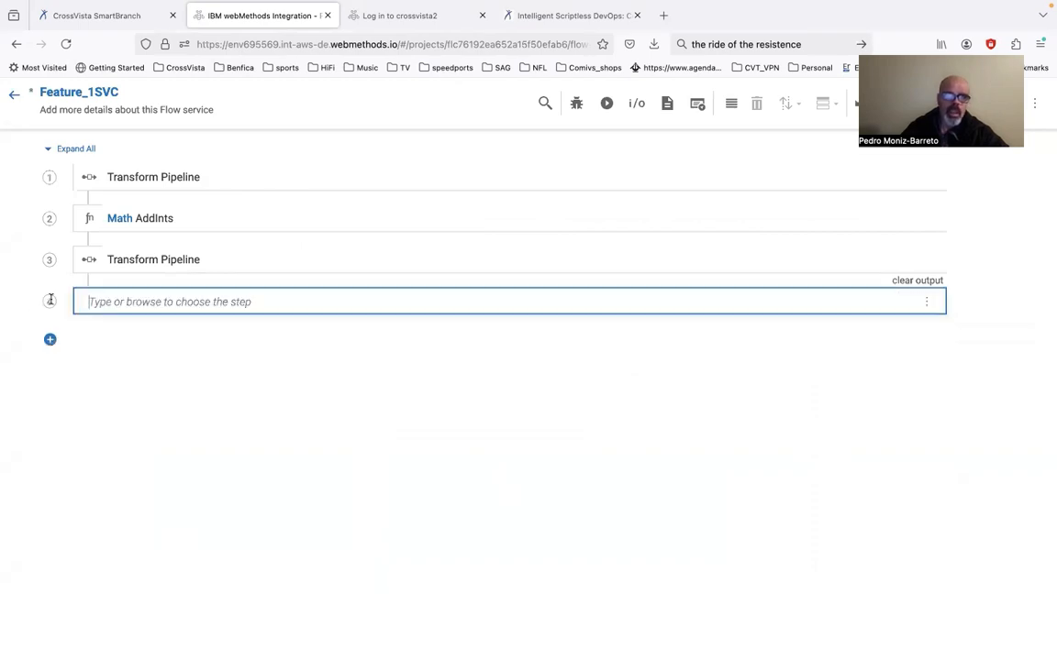
left_click(122, 297)
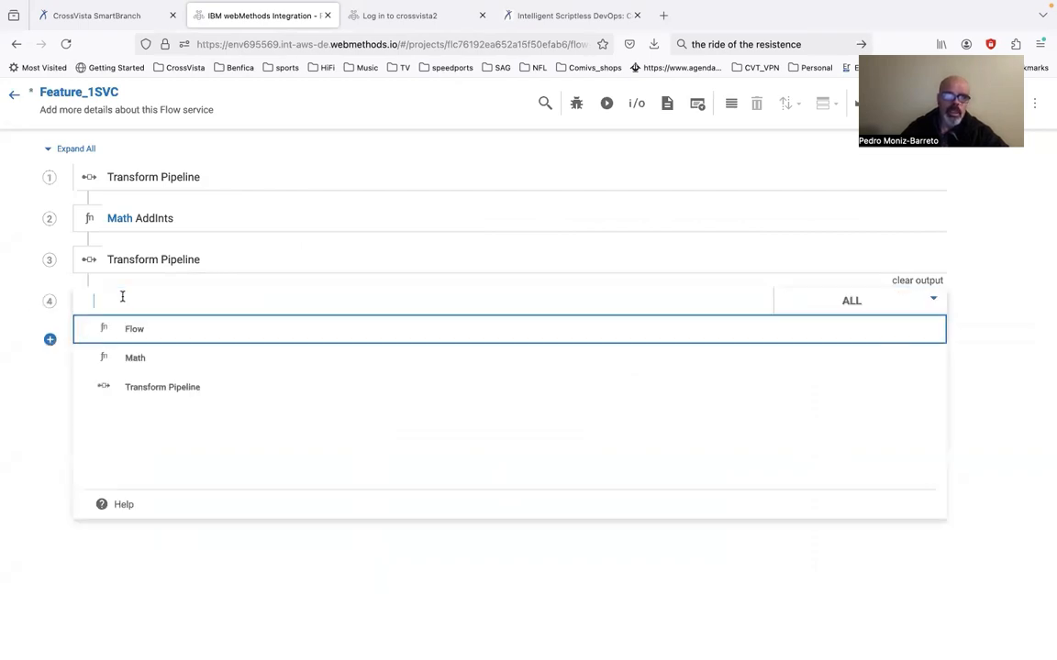
left_click(147, 356)
left_click(244, 303)
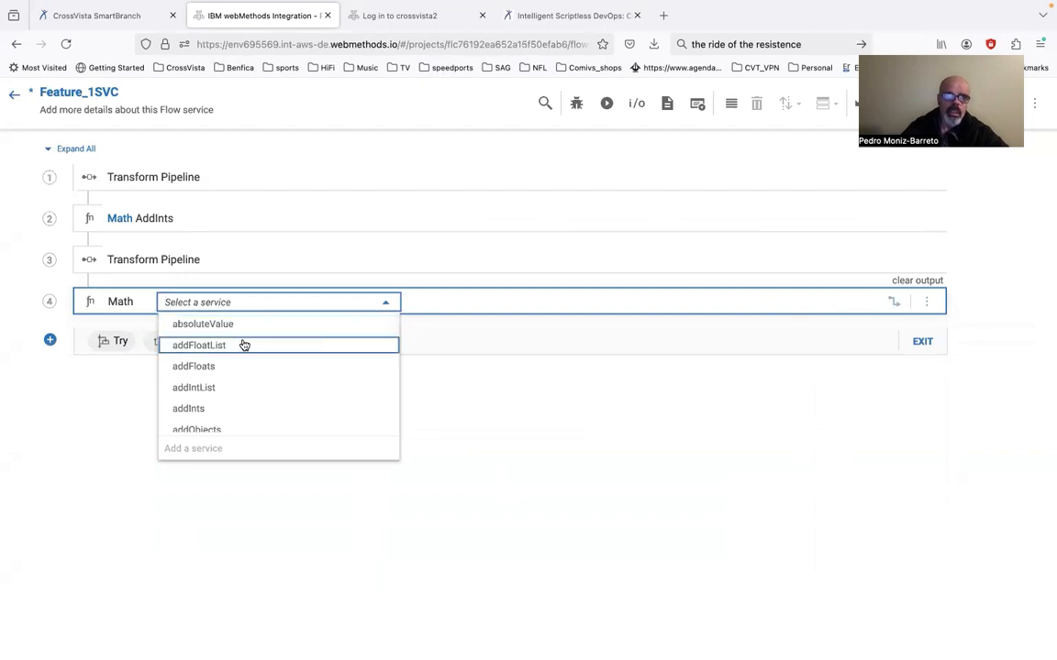
left_click(234, 371)
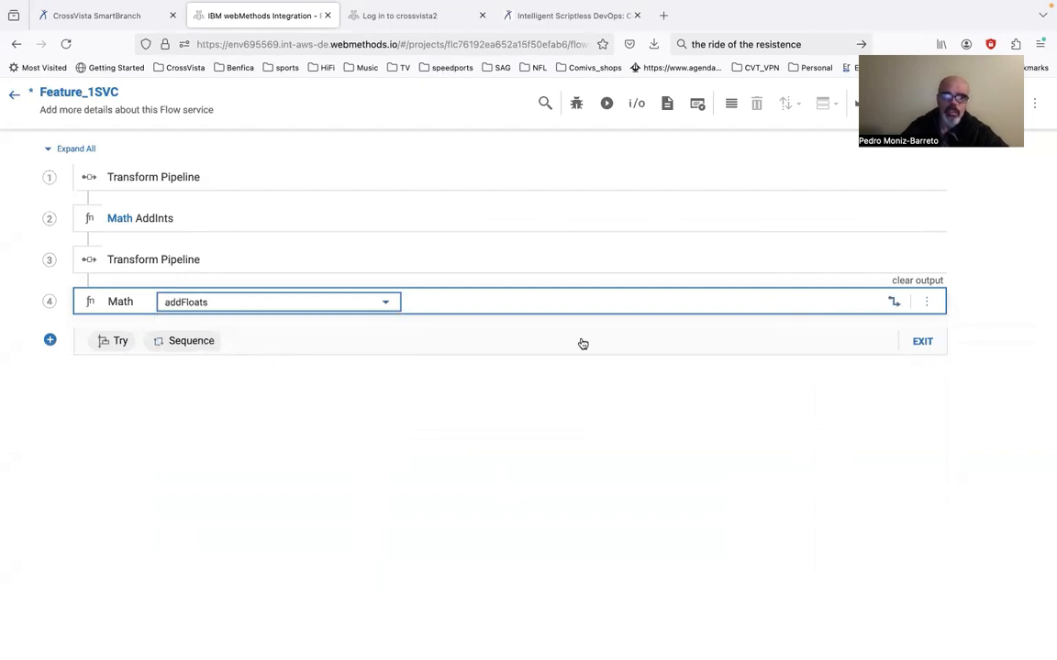
Set the AddFloats step's input values to 2 for num1 and 3 for num2 in its mapping
left_click(890, 305)
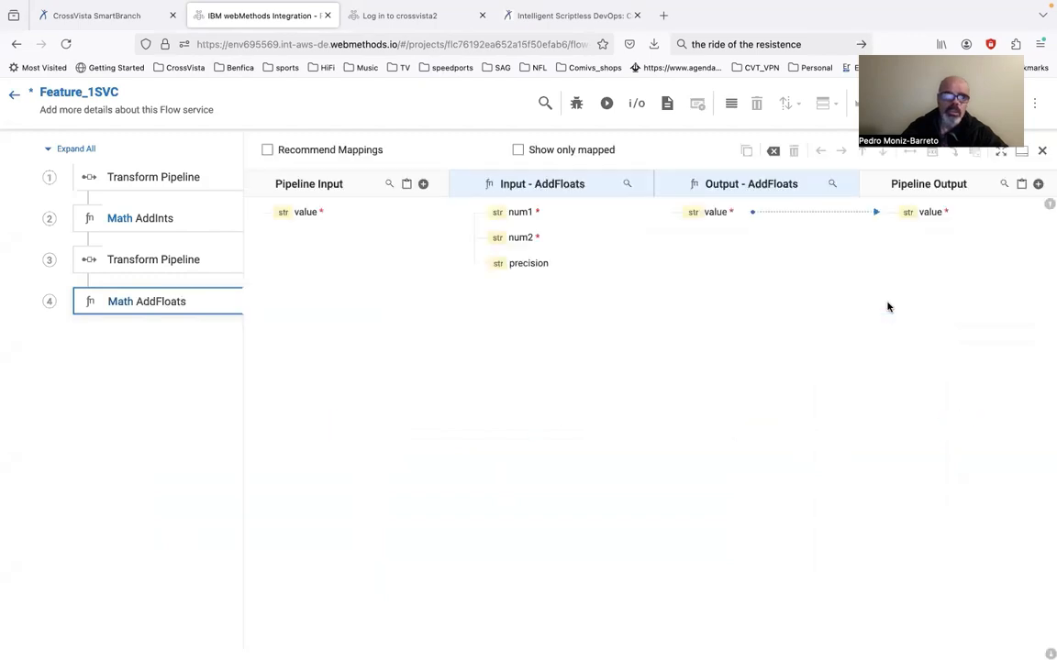
double_click(513, 216)
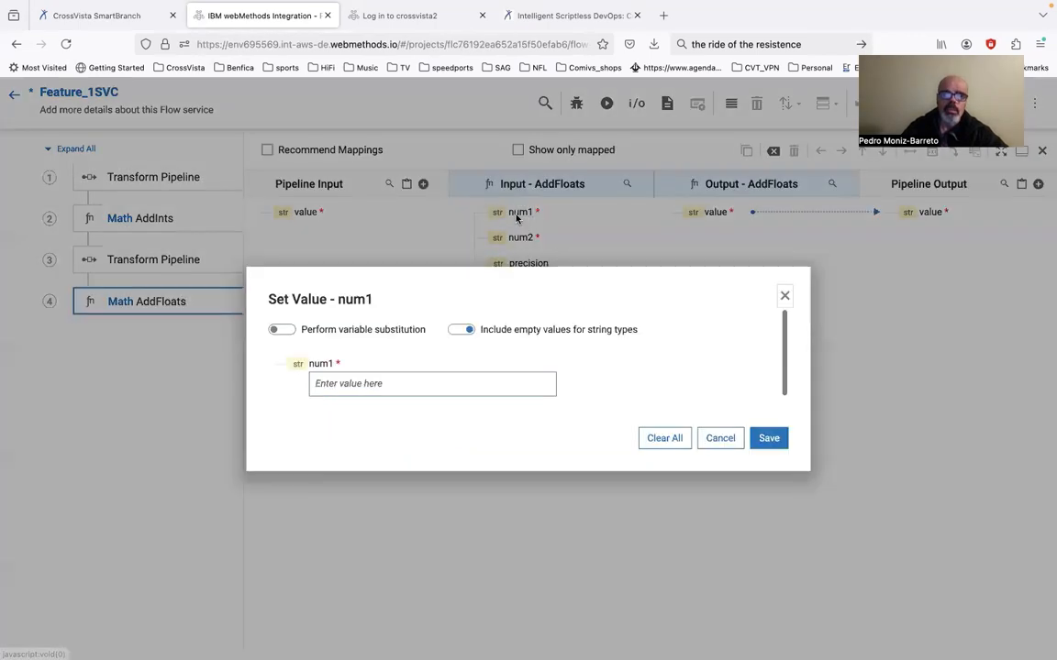
left_click(417, 382)
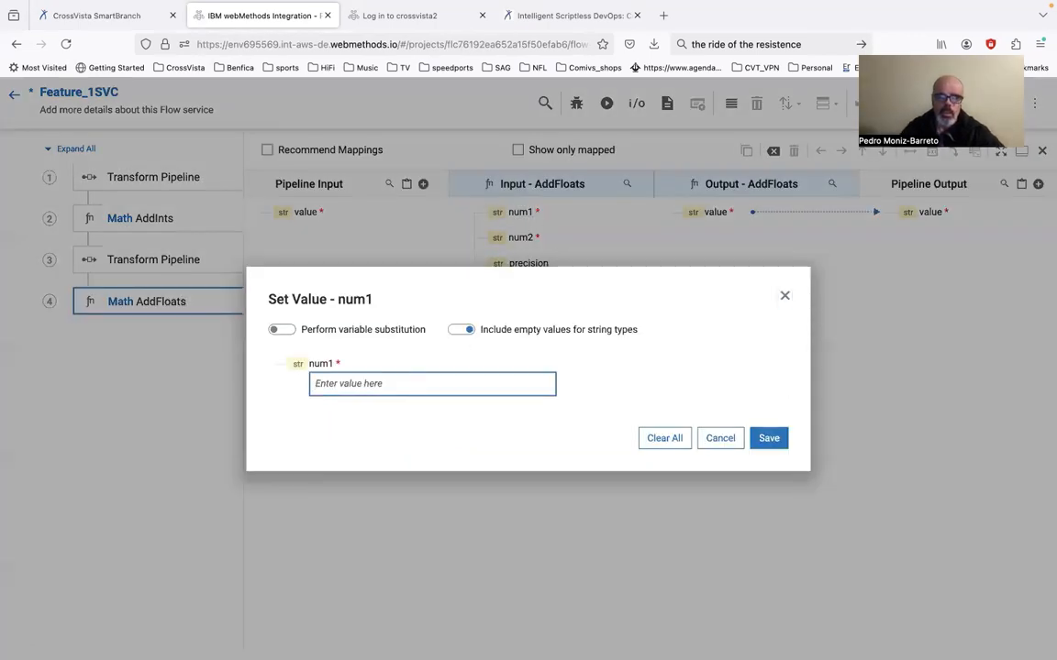
type("2")
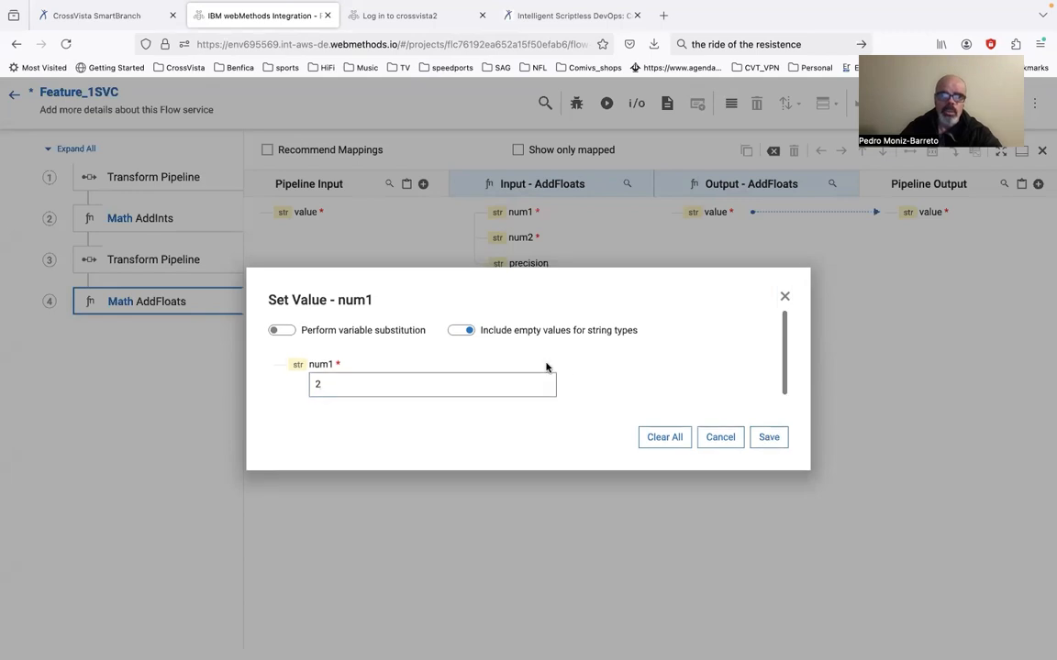
left_click(769, 438)
double_click(523, 237)
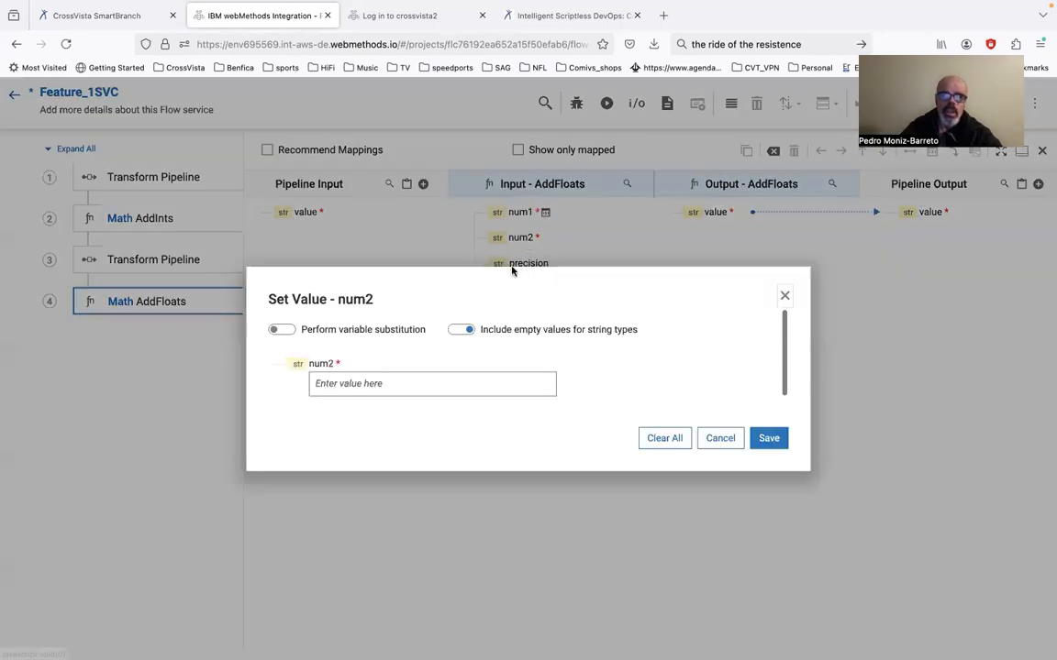
left_click(420, 383)
type("3")
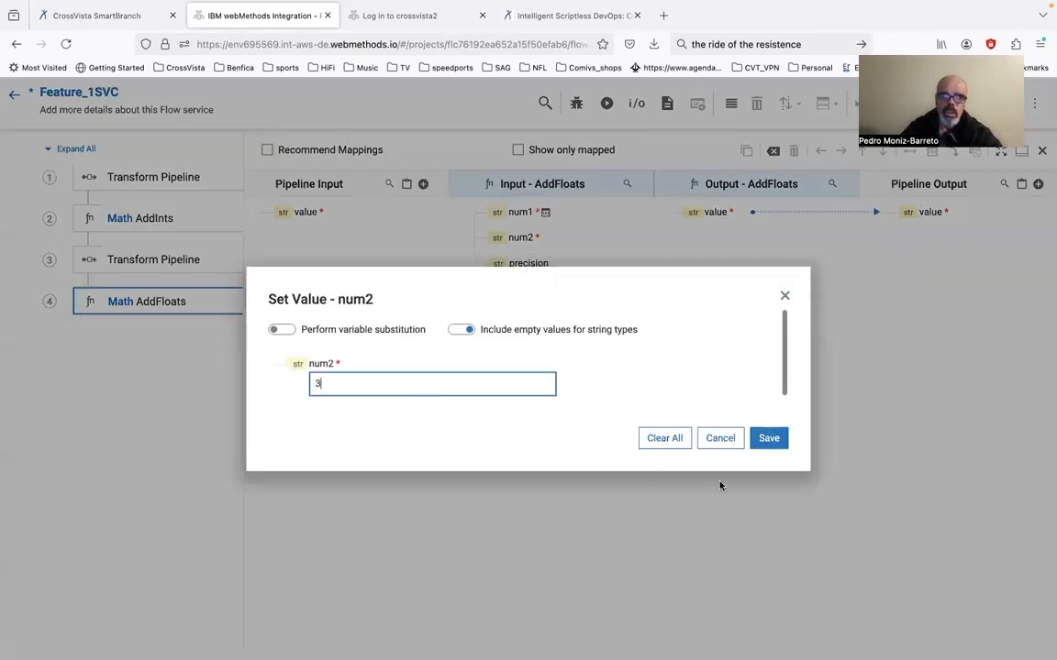
left_click(774, 440)
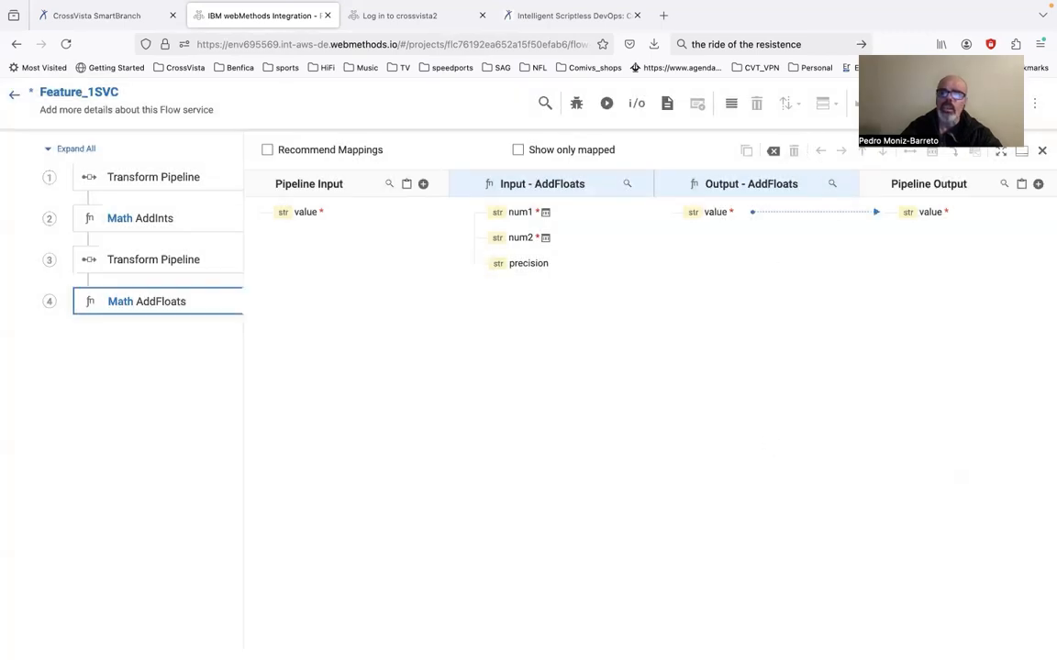
Save the Feature_1SVC flow service and leave its editor
left_click_drag(931, 103, 821, 48)
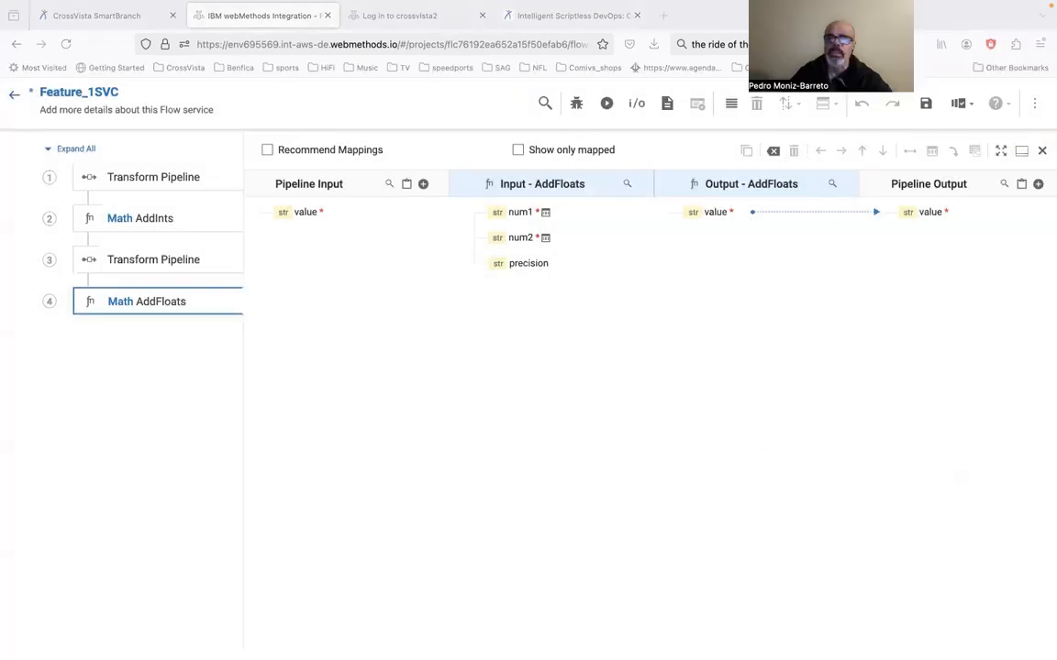
left_click(927, 104)
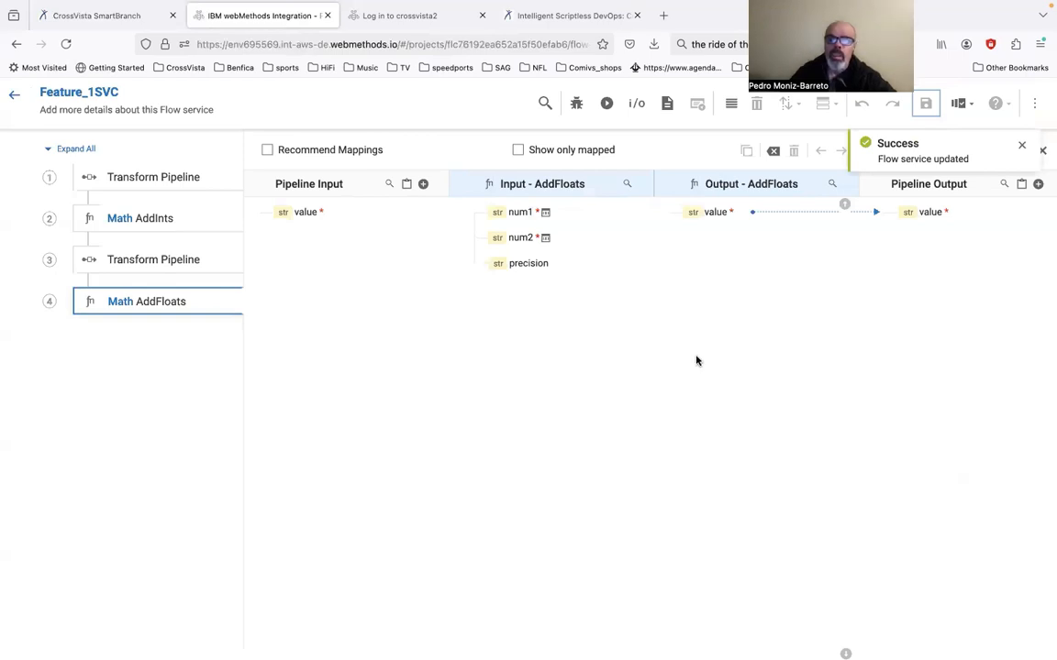
left_click(14, 96)
Switch to CrossVista SmartBranch, run a live sync check on the Feat1 branch and close its log
left_click(108, 18)
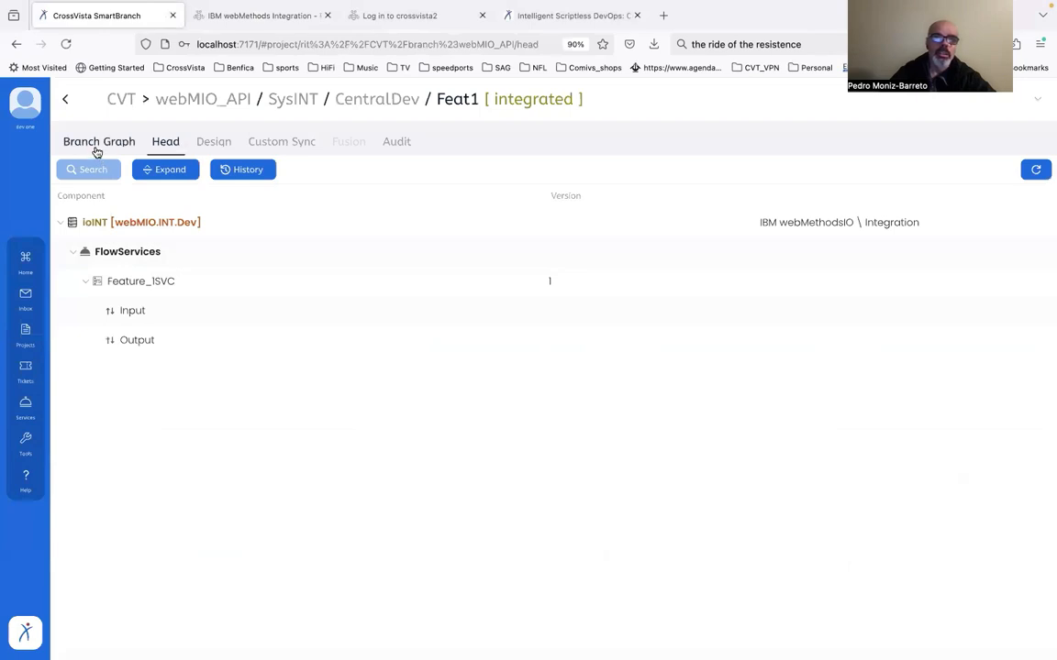
left_click(92, 143)
left_click(583, 621)
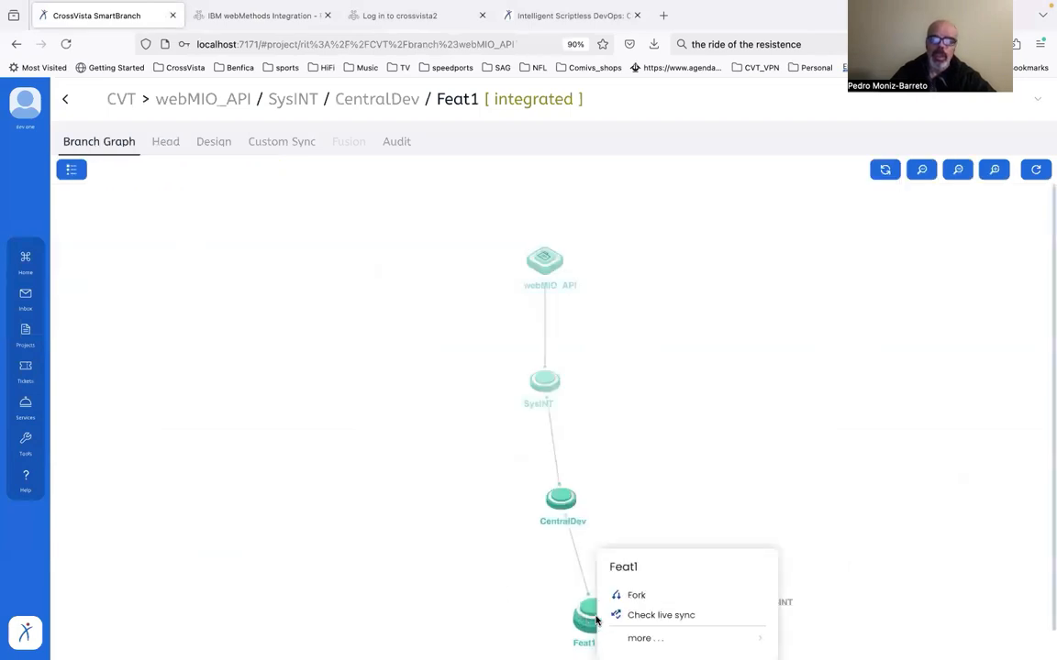
left_click(629, 614)
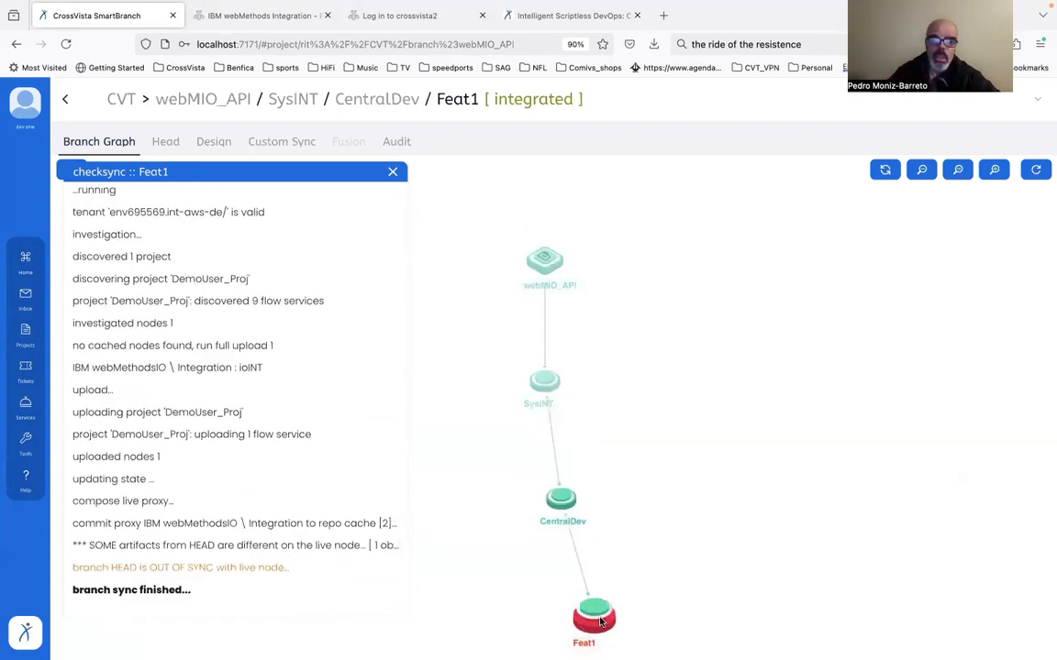
left_click(392, 175)
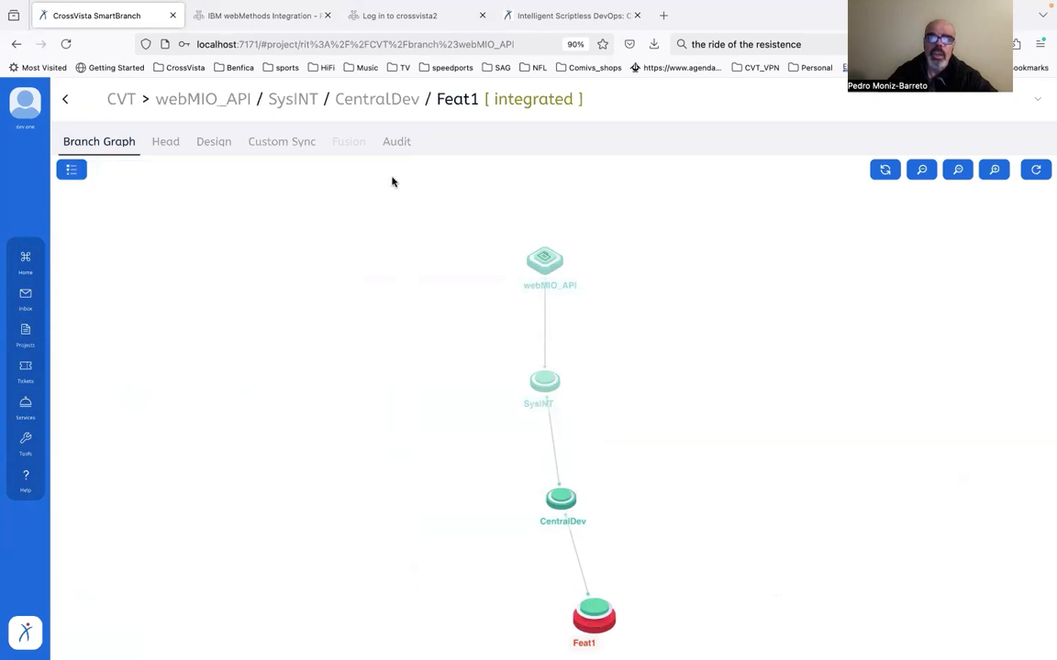
Compare the Feat1 branch with live and examine the differences in Feature_1SVC before committing
left_click(597, 606)
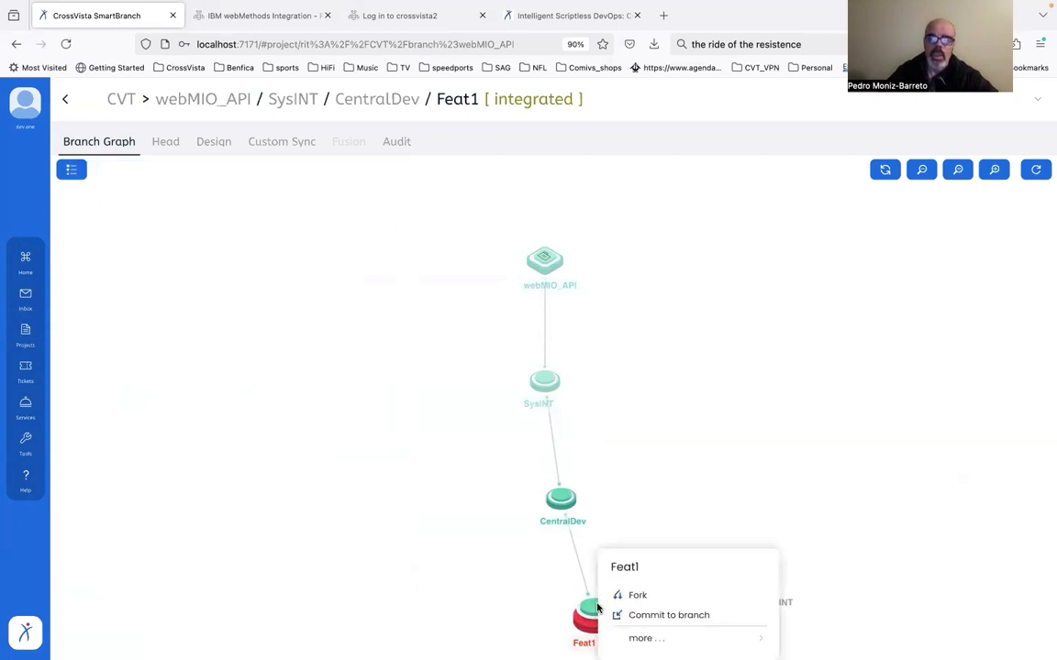
left_click(652, 621)
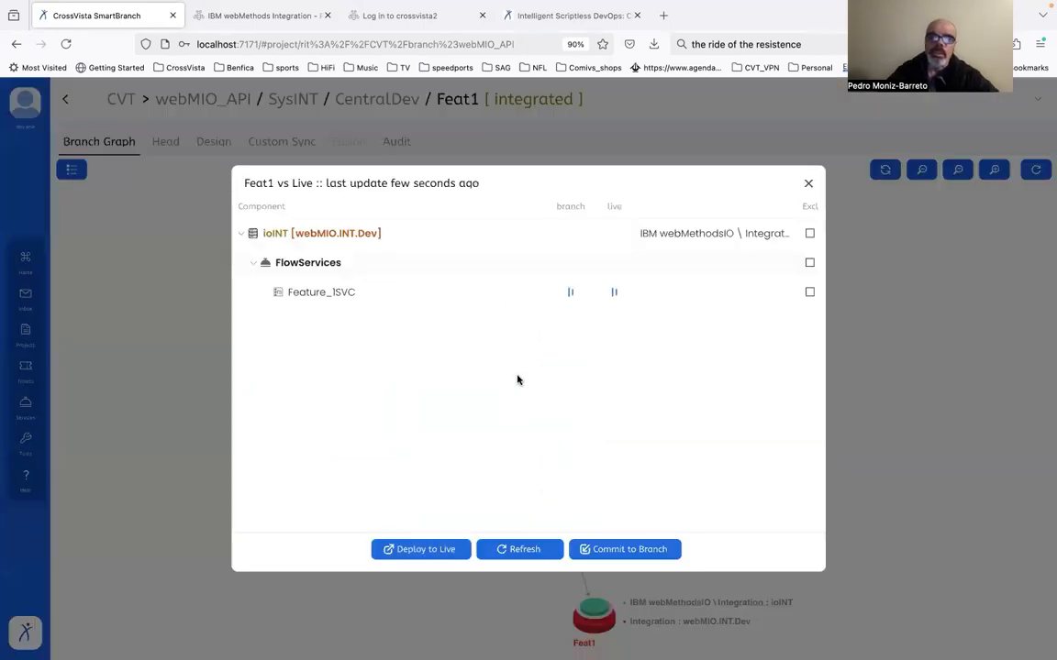
left_click(614, 293)
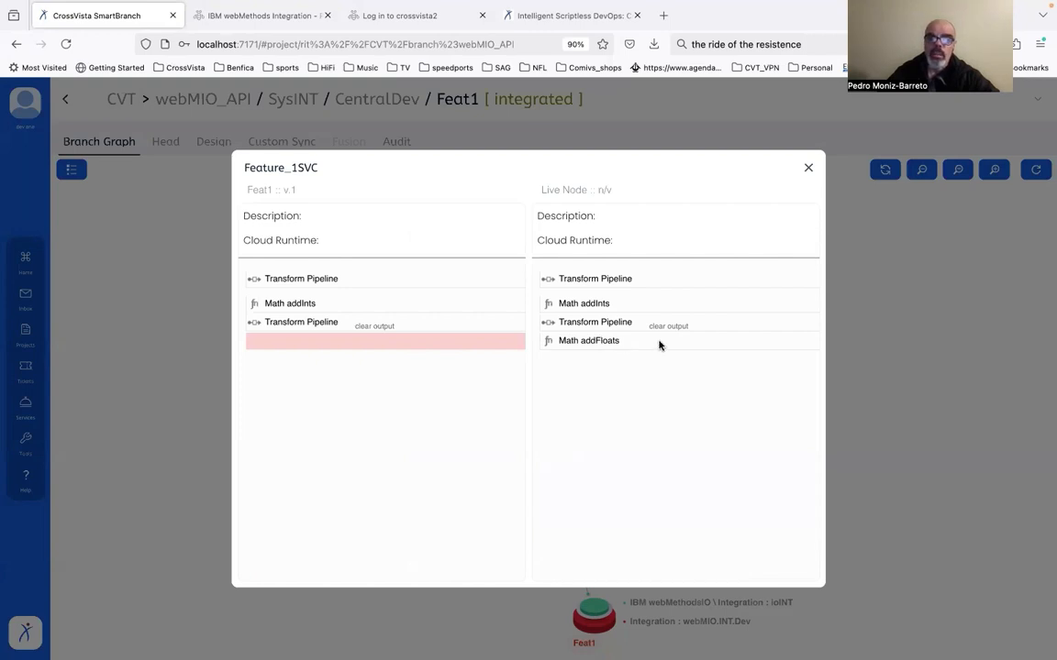
left_click(808, 169)
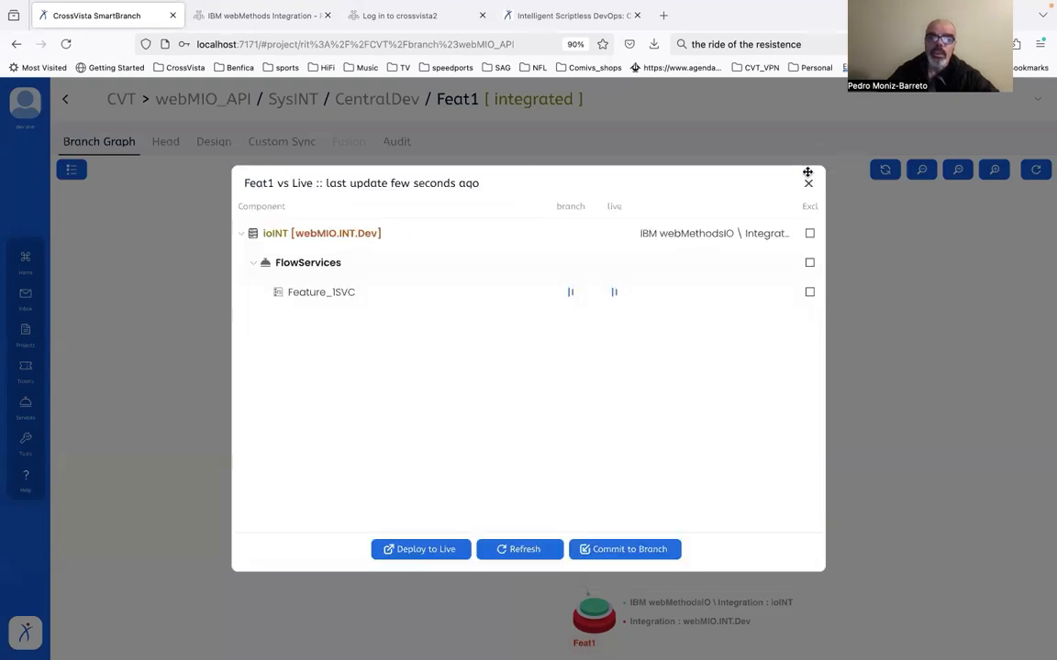
Commit the live changes to the Feat1 branch under CVCM ticket DM-6, keeping the revision label DM-6 and the suggested comment
left_click(613, 553)
left_click(303, 207)
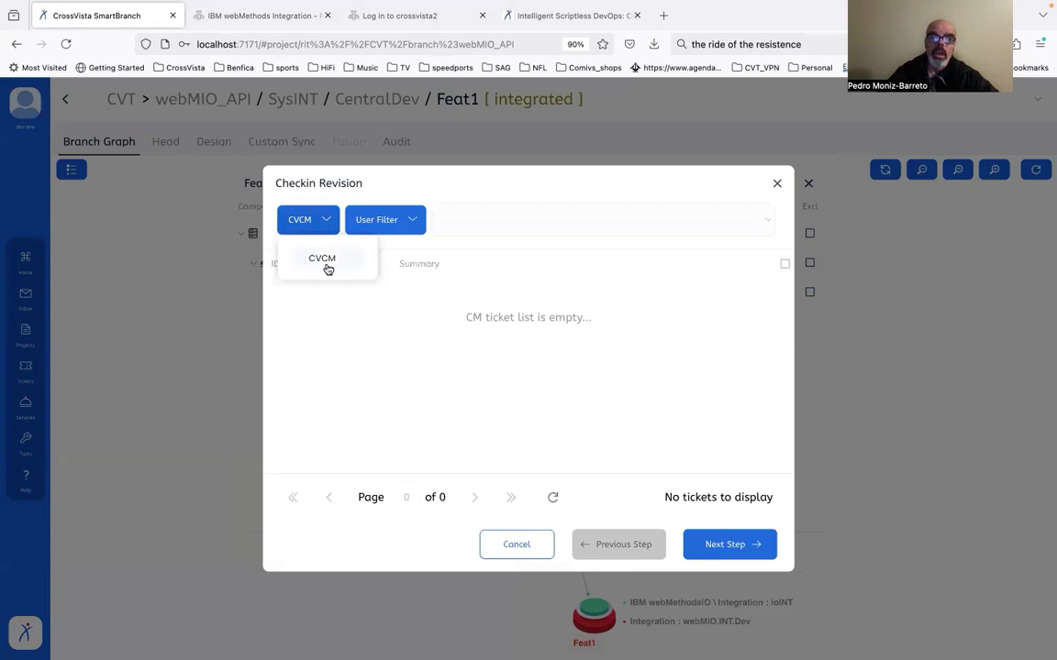
left_click(326, 264)
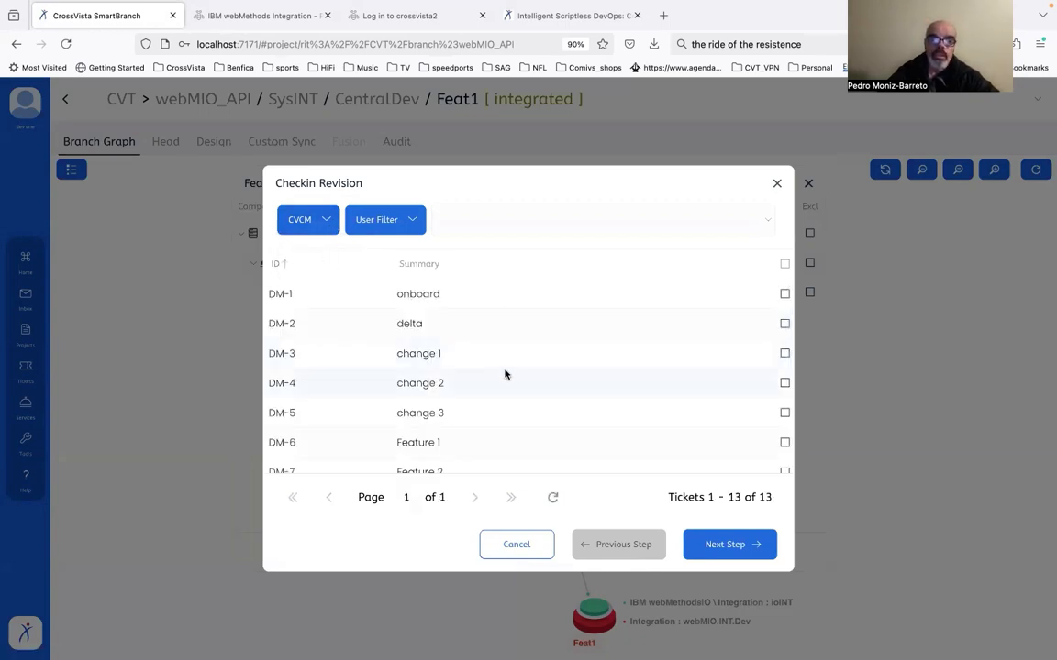
scroll(508, 409, "down", 1)
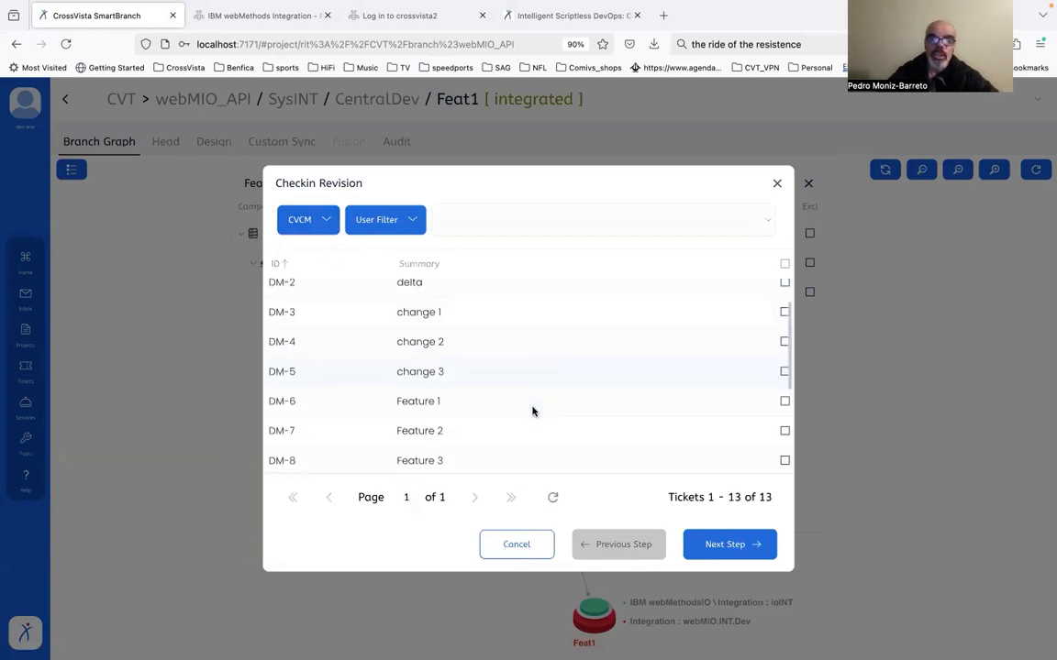
left_click(507, 404)
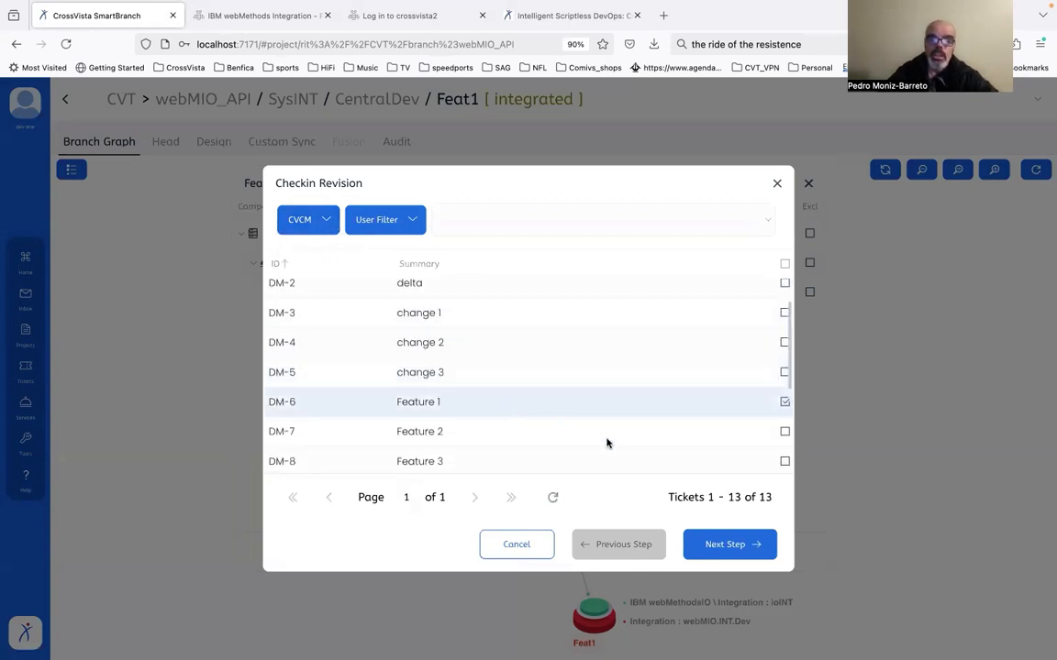
left_click(707, 546)
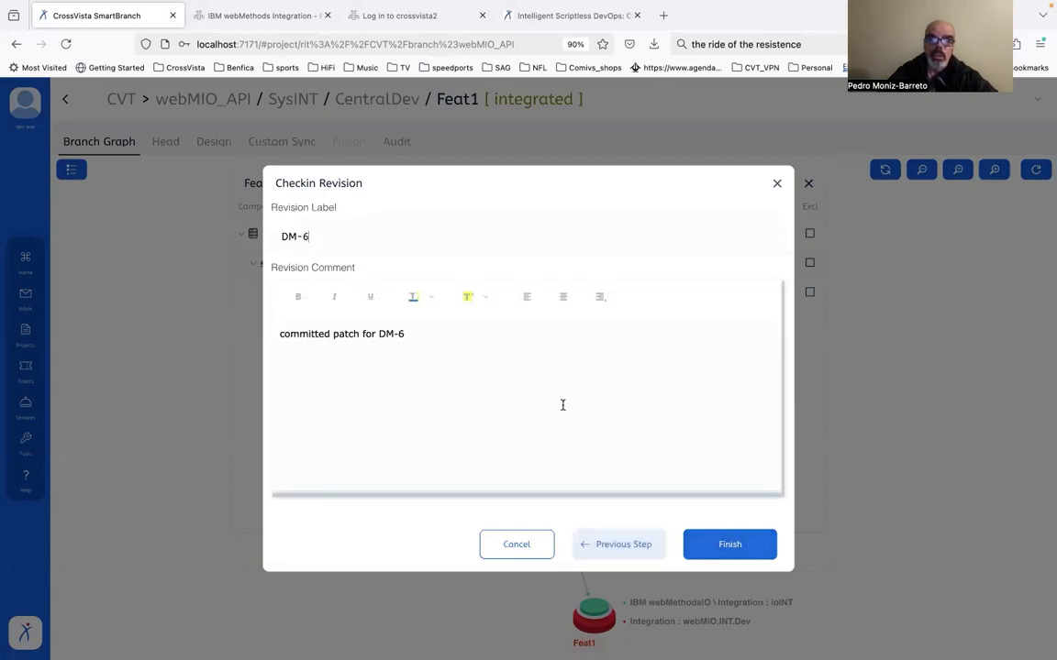
left_click(734, 546)
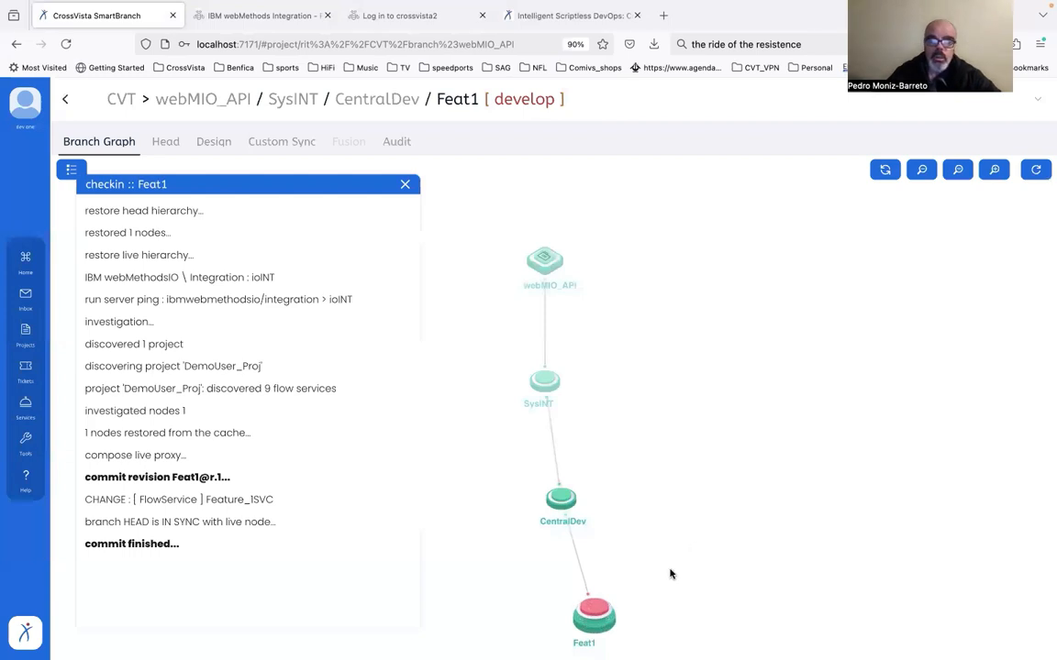
Integrate the Feat1 branch's artifacts, confirming that development is finished and new versions should be registered
mouse_move(598, 612)
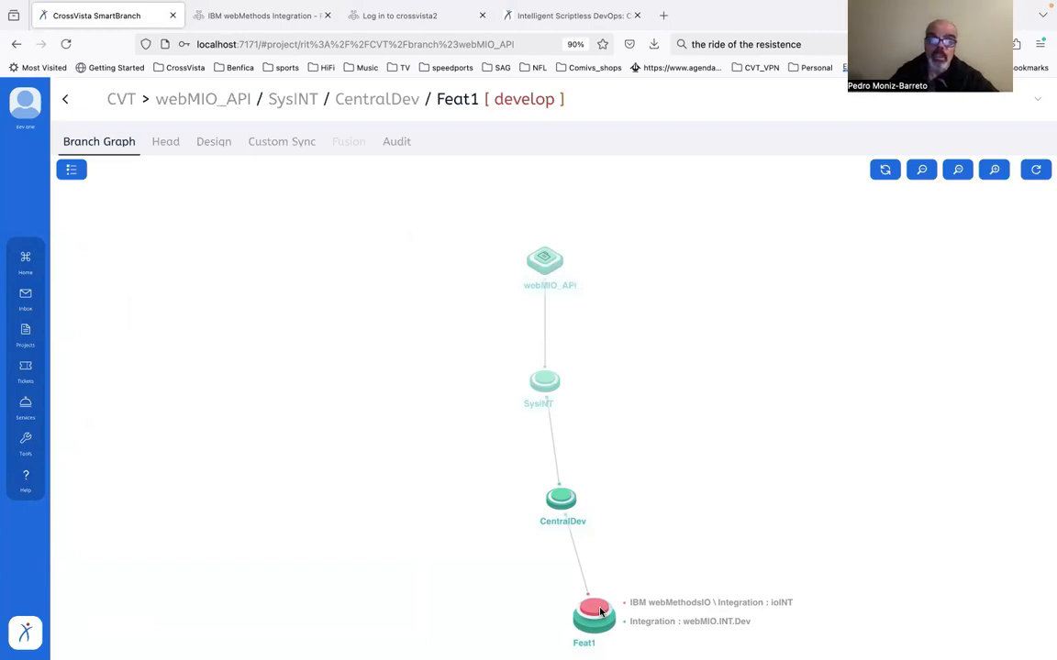
left_click(601, 612)
left_click(655, 615)
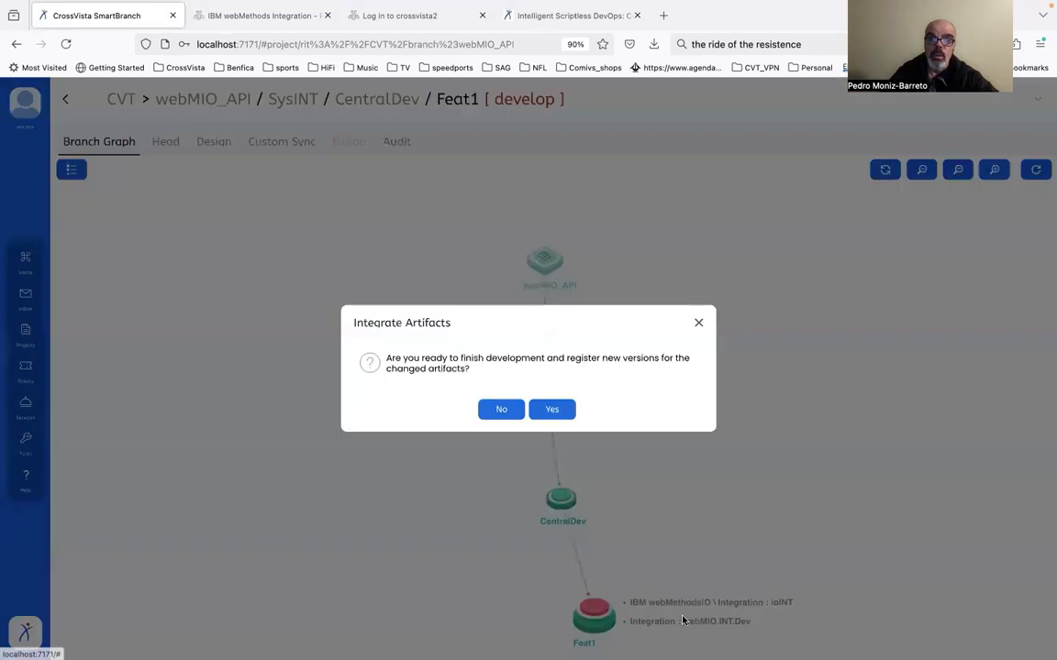
left_click(559, 414)
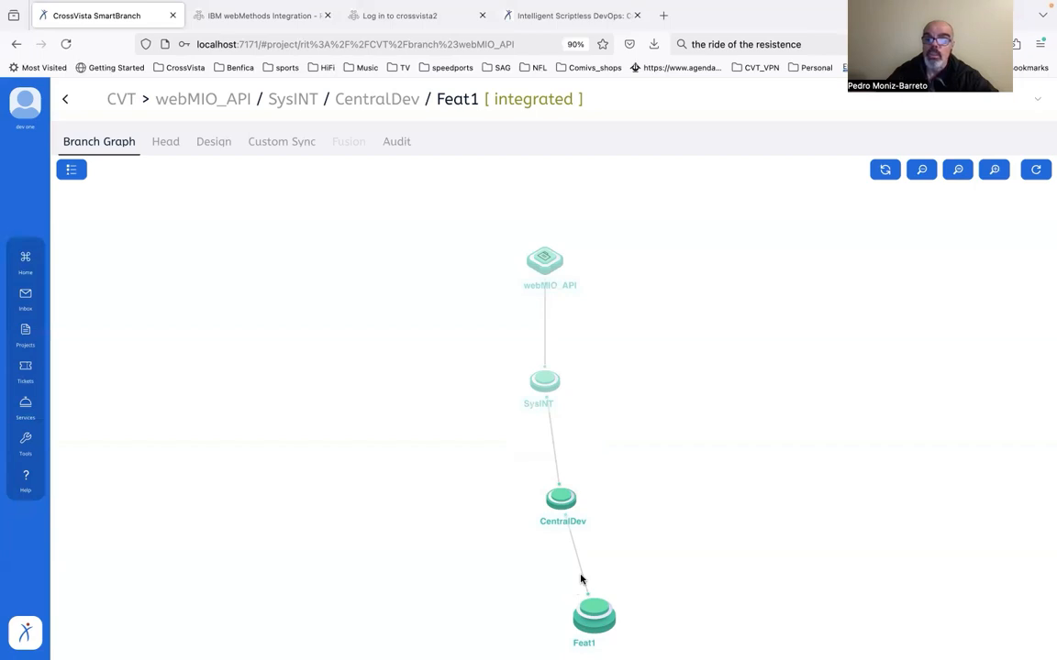
mouse_move(602, 613)
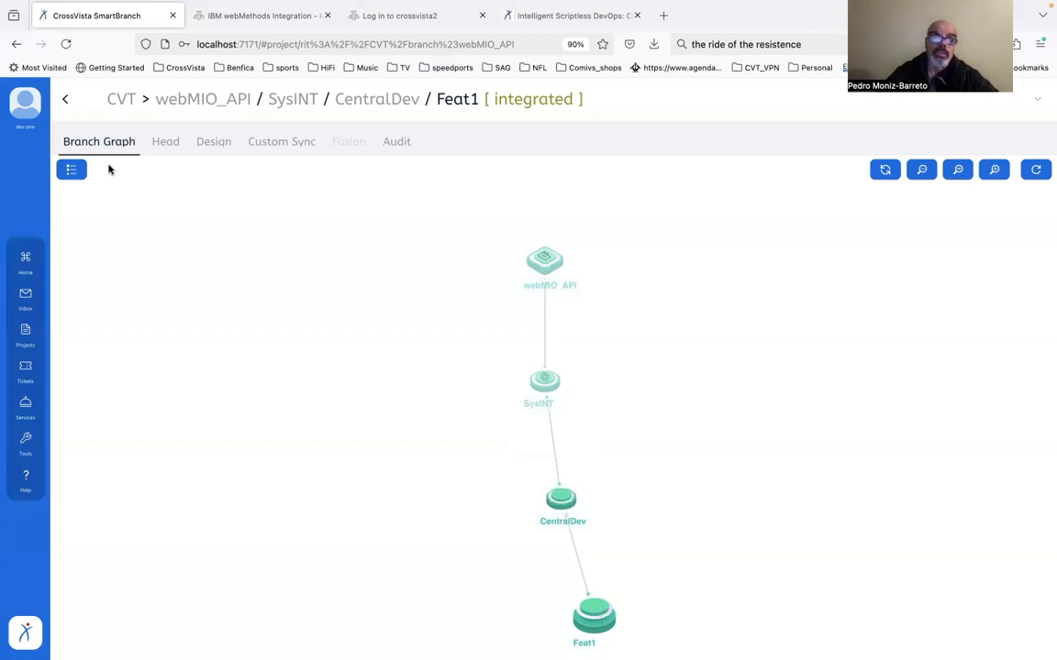
Log out of the current account and log in as dev5, entering the account password
left_click(38, 106)
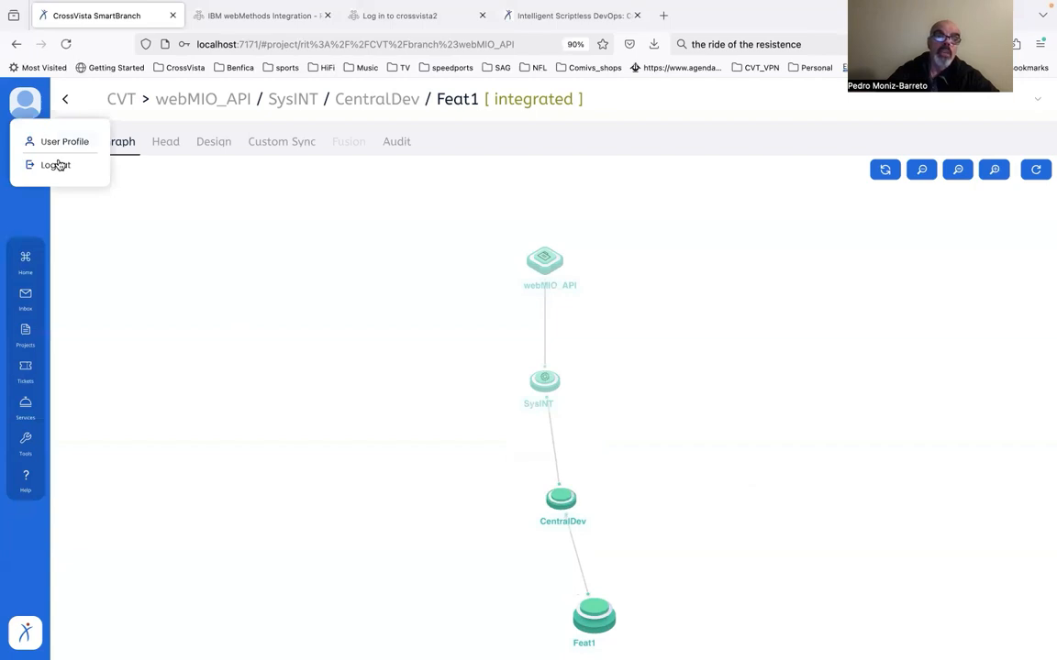
left_click(57, 165)
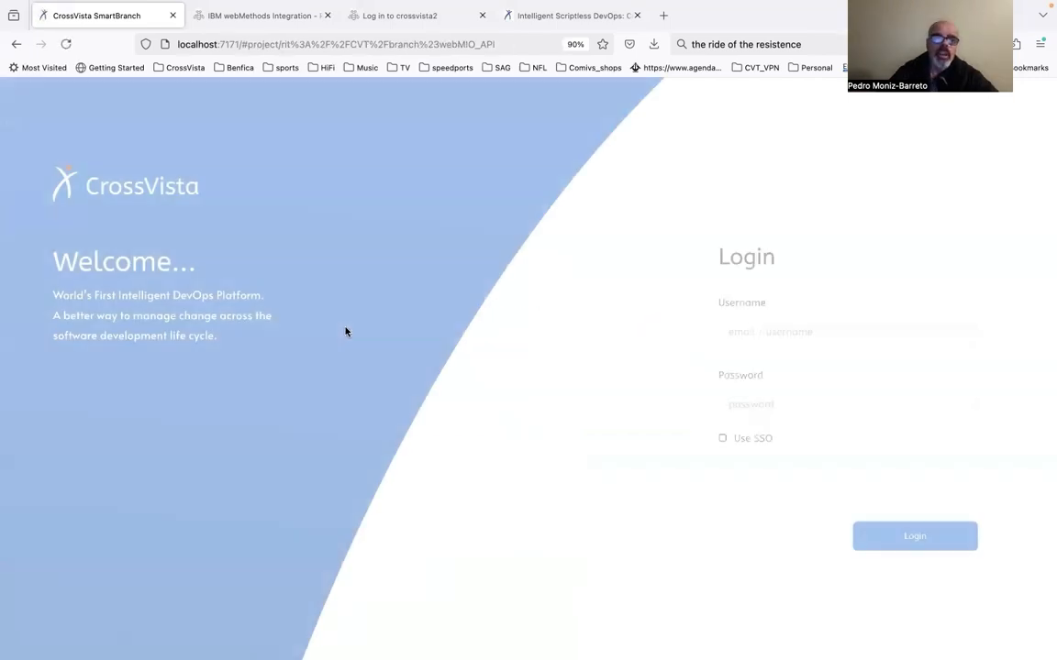
left_click(769, 322)
type("dev5")
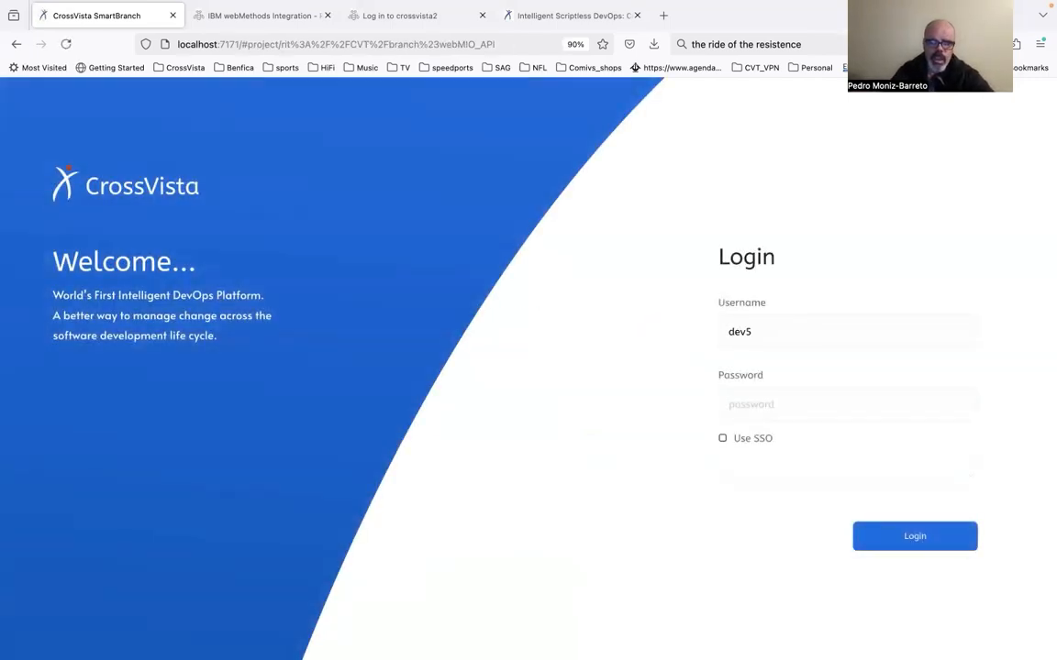
key("Tab")
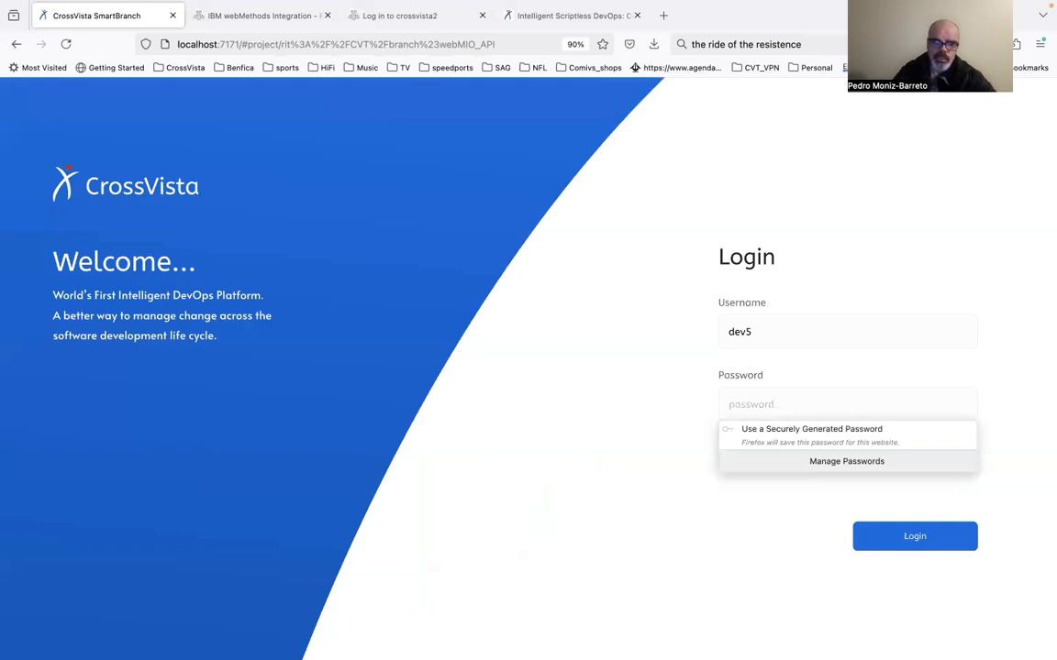
type("••••")
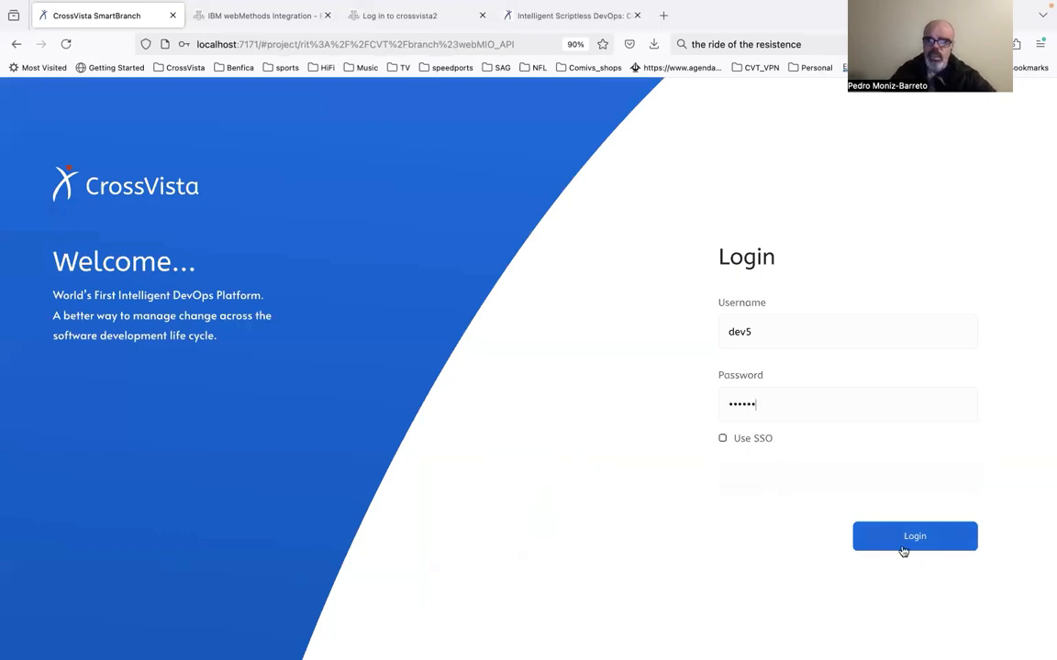
left_click(900, 545)
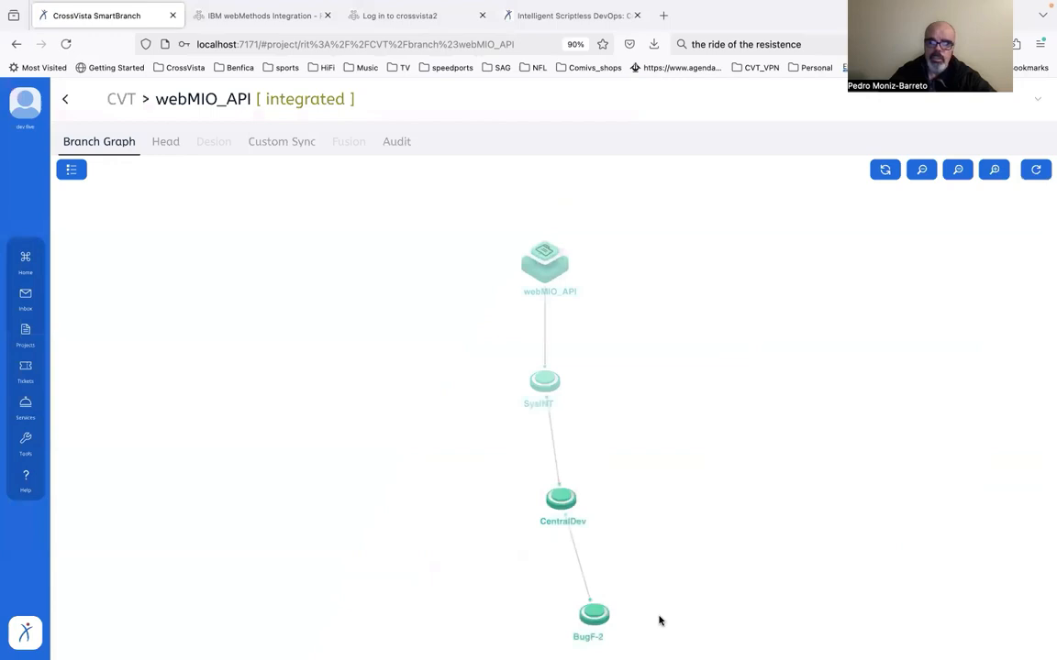
Examine the expanded head components of the BugF-2 branch and return to its branch graph
left_click(592, 612)
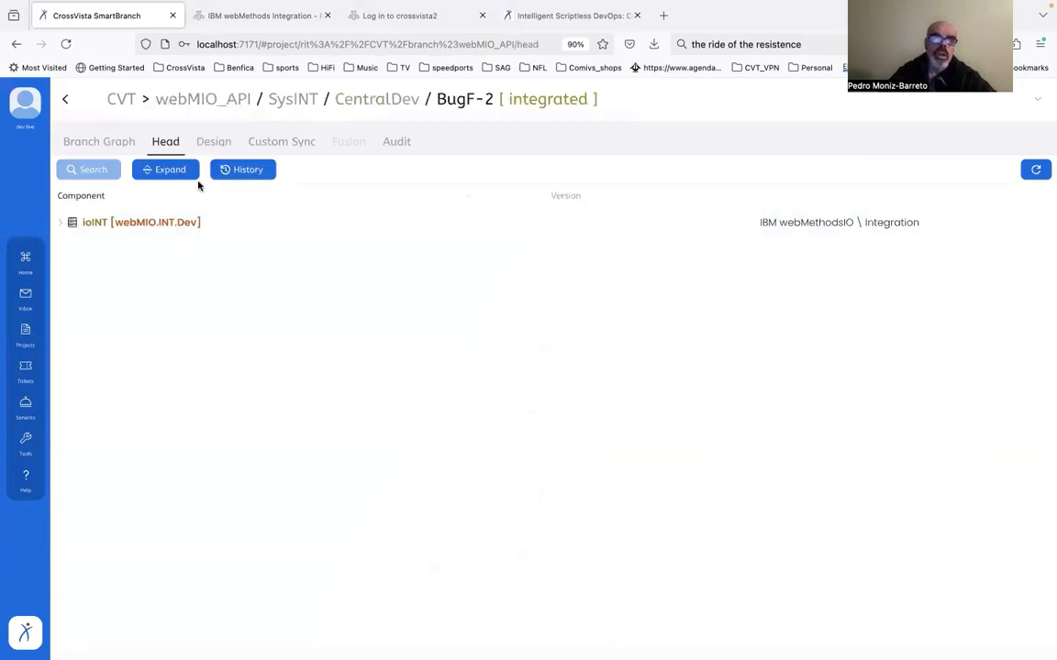
left_click(166, 170)
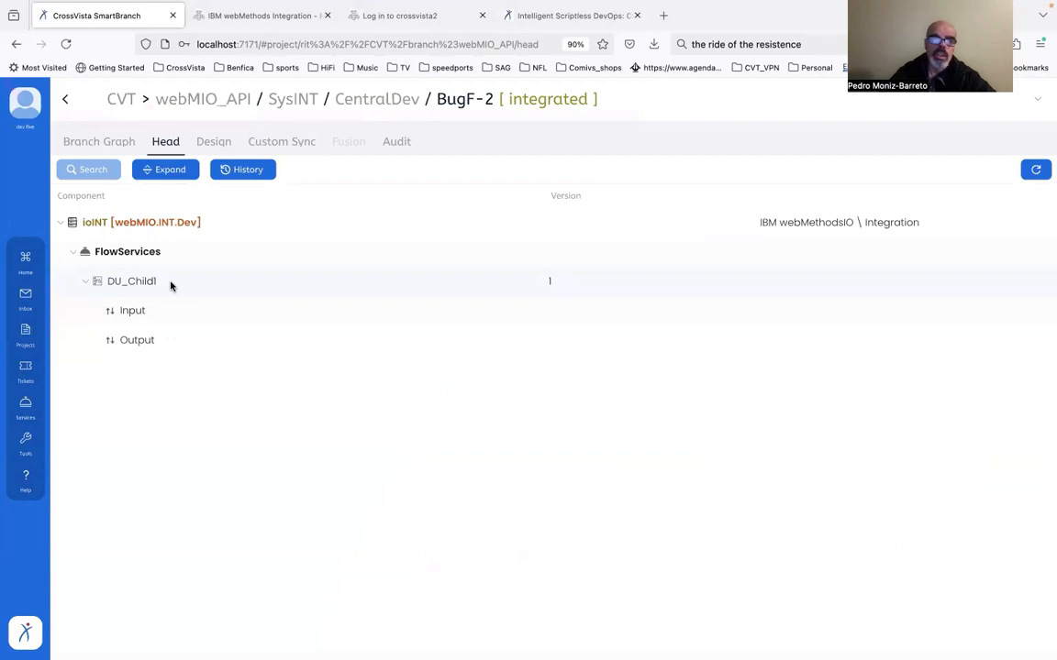
left_click(95, 144)
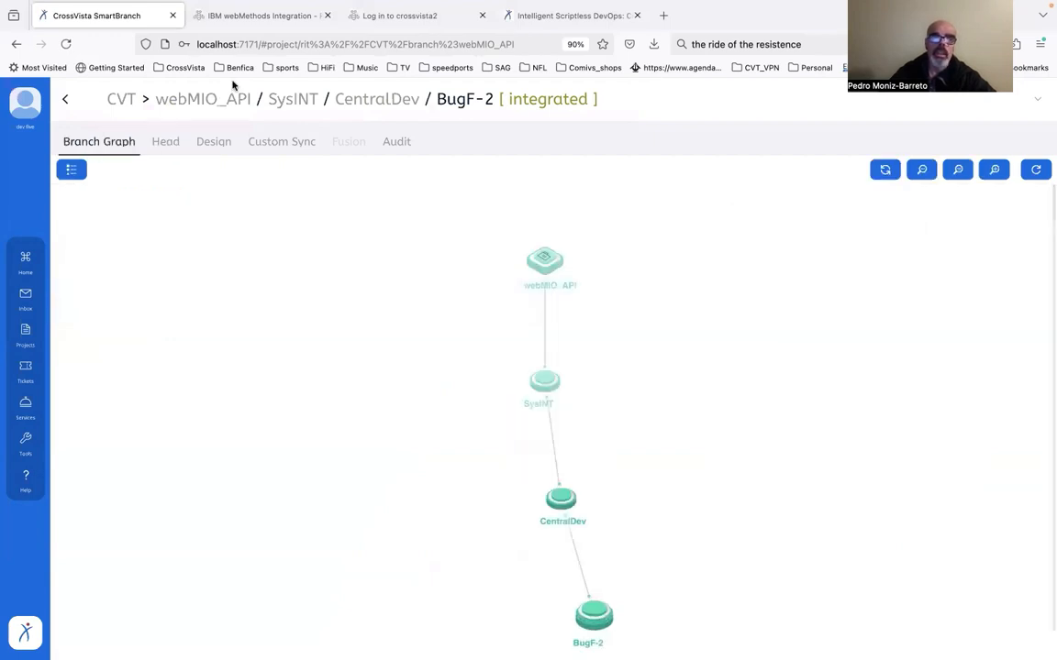
Switch to IBM webMethods Integration, open the DU_Child1 flow service and add a Transform Pipeline step at its end
left_click(235, 19)
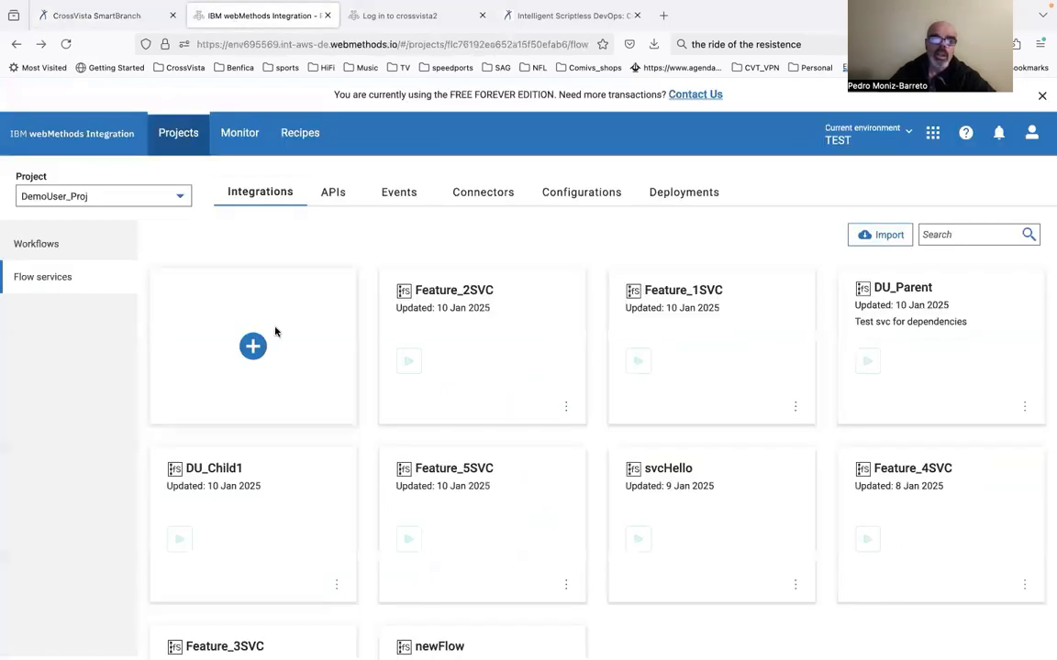
left_click(257, 534)
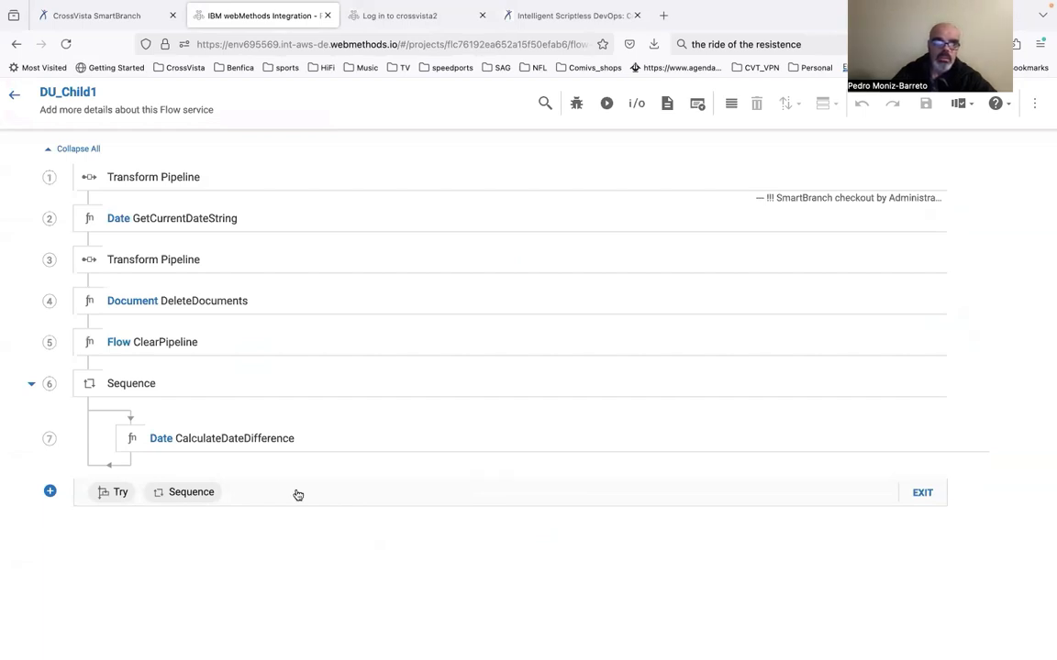
left_click(48, 493)
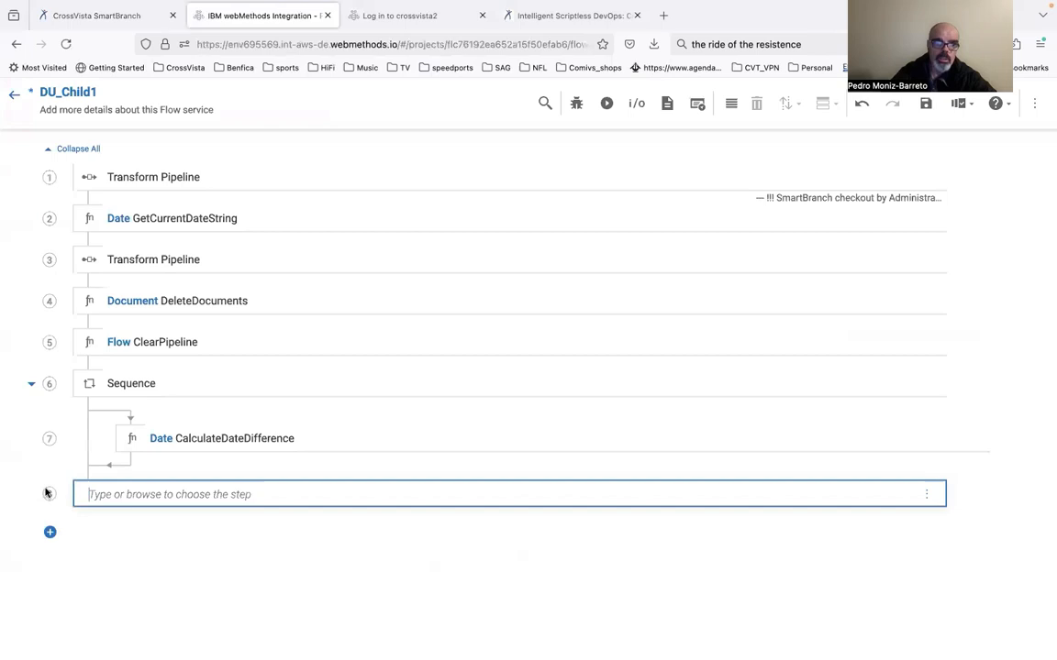
left_click(278, 494)
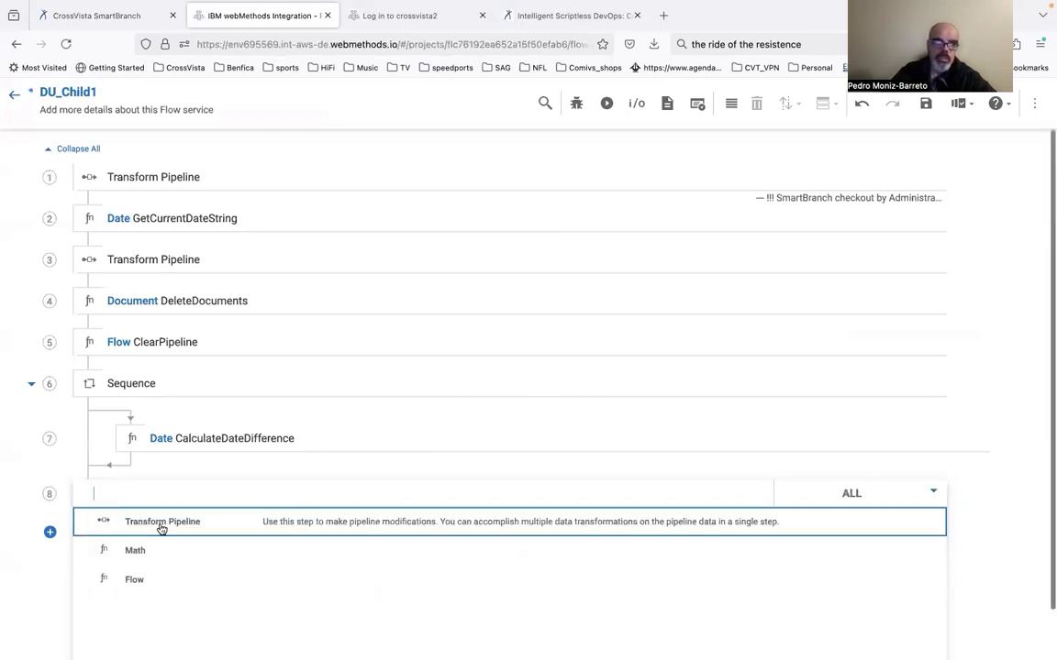
left_click(161, 523)
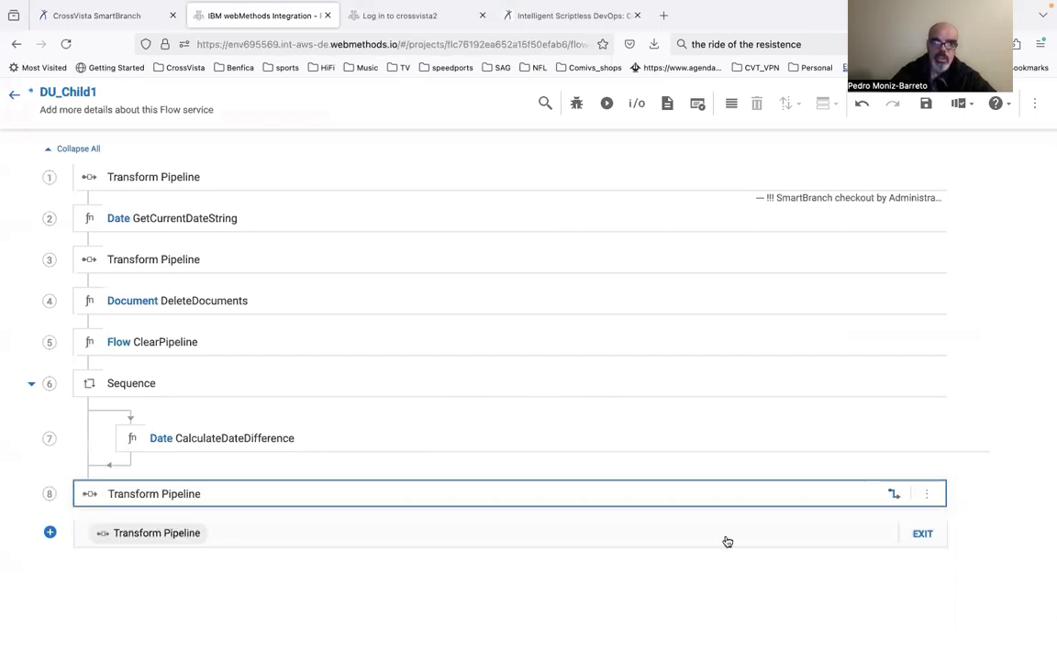
Add the comment "clear outpiuts" to the last Transform Pipeline step, then save DU_Child1 and leave its editor
left_click(930, 494)
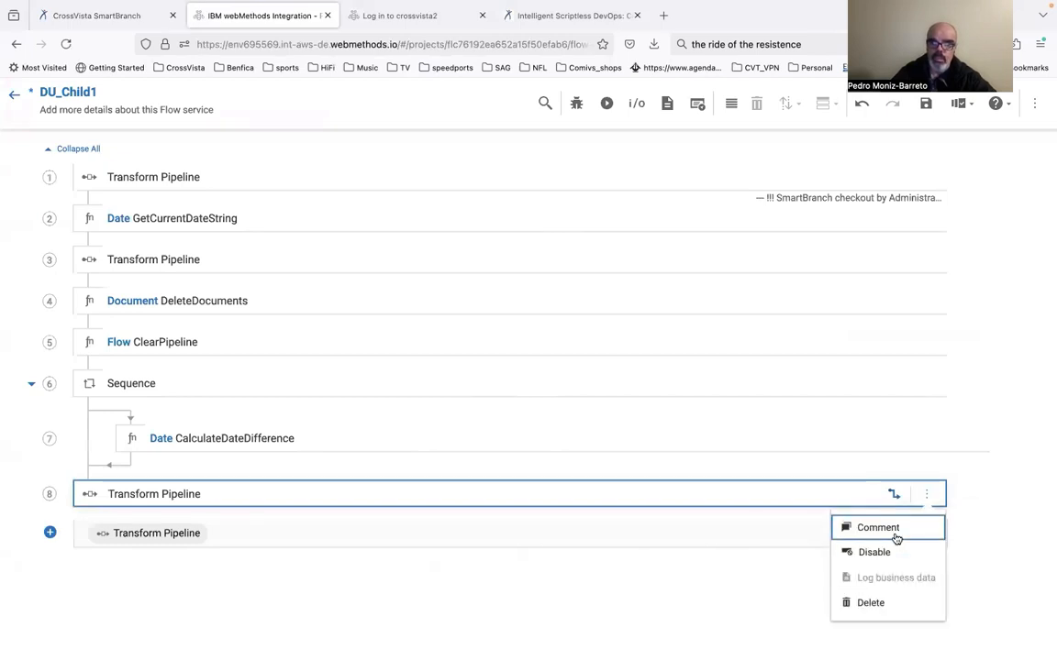
left_click(895, 529)
type("cl")
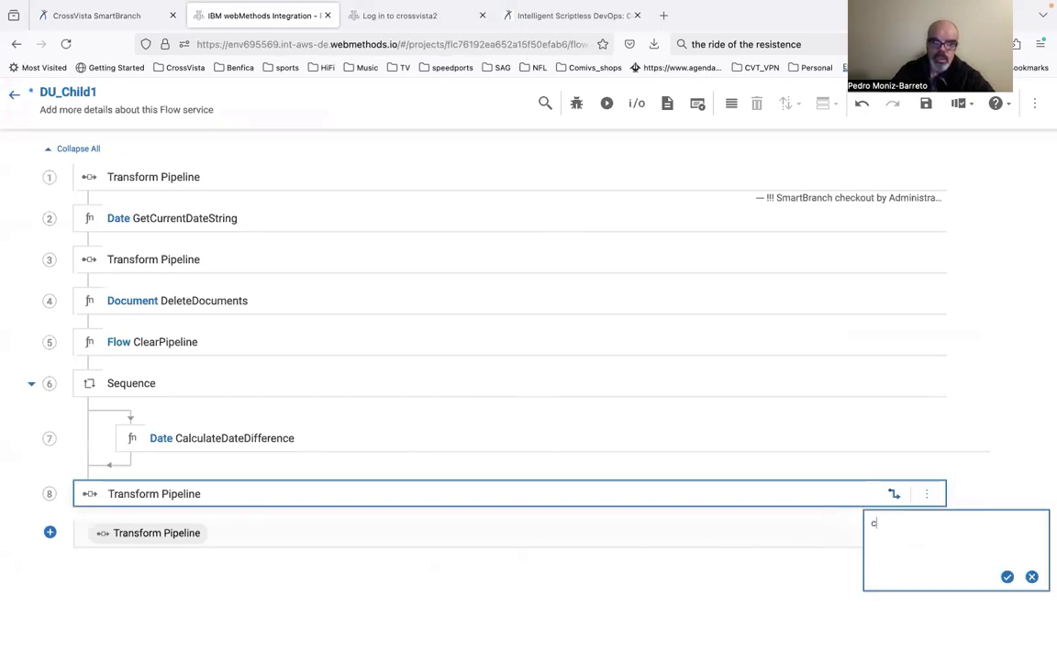
type("ear outpiuts")
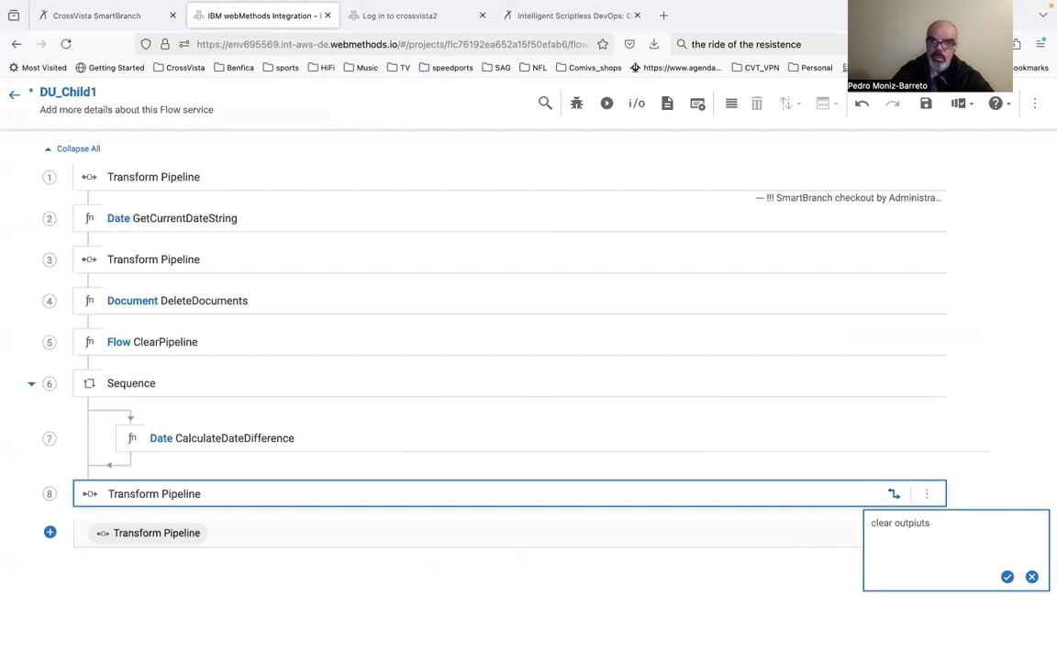
left_click(1007, 577)
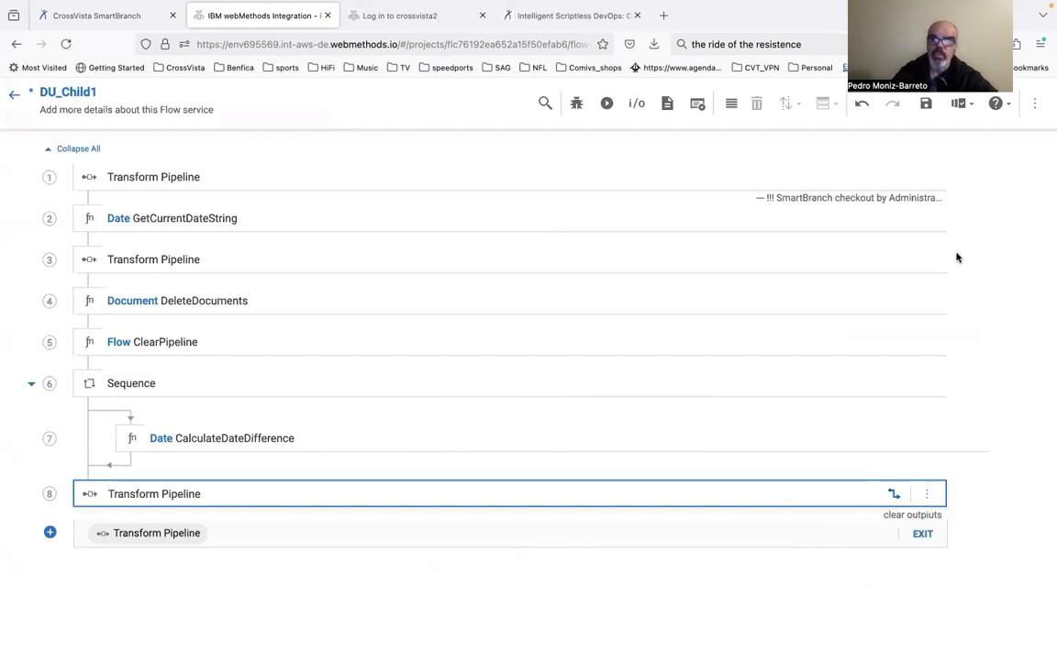
left_click(926, 106)
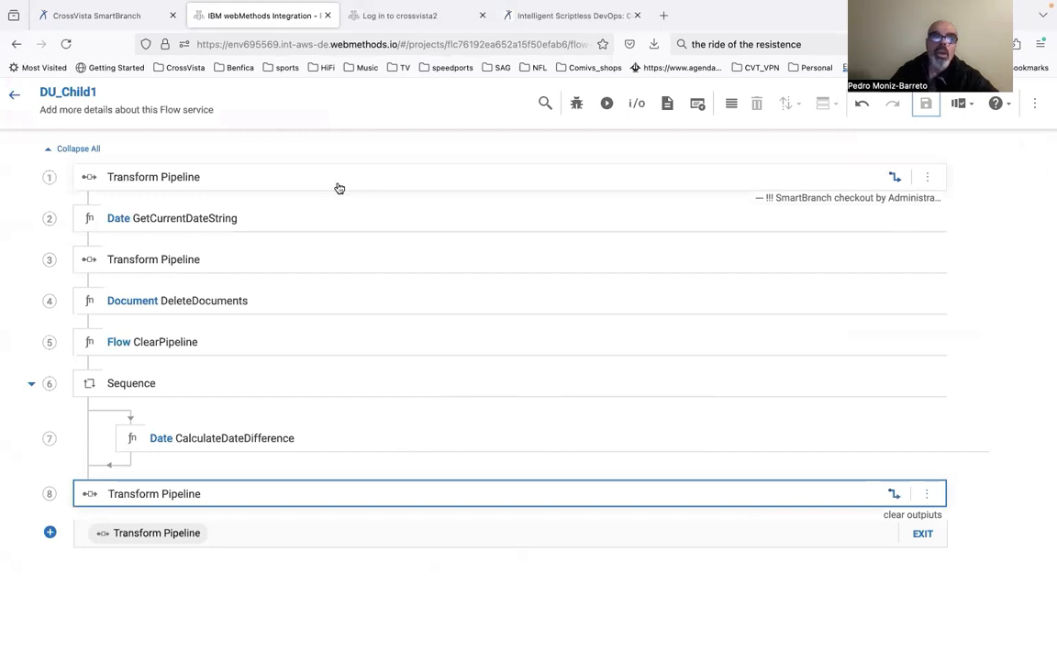
left_click(17, 96)
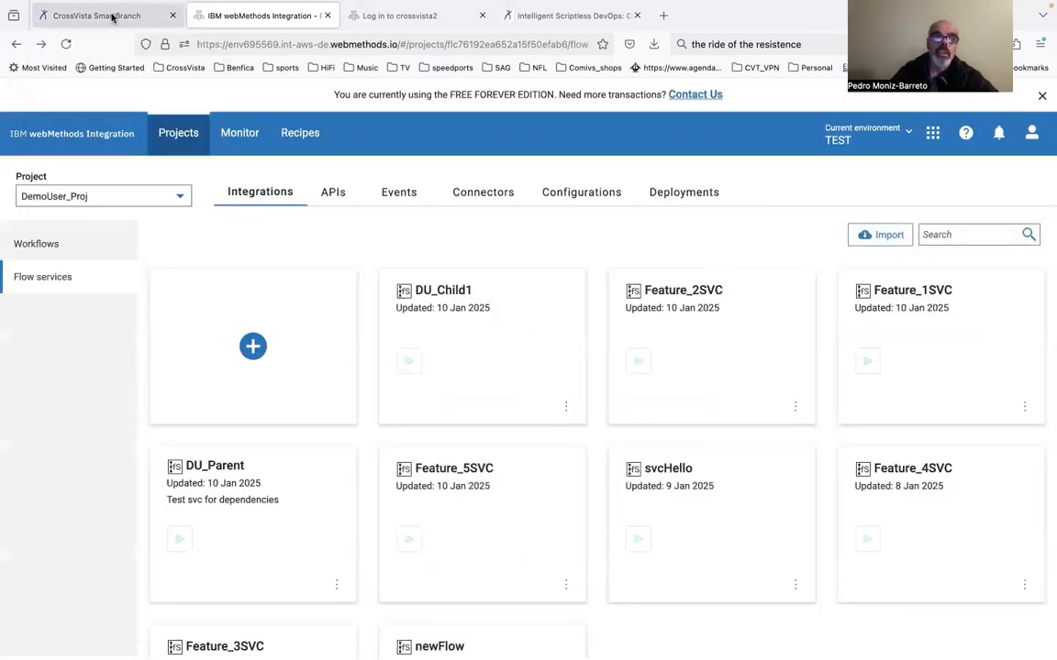
Switch to CrossVista SmartBranch and run a sync check of the BugF-2 branch against its live node
left_click(102, 17)
left_click(594, 609)
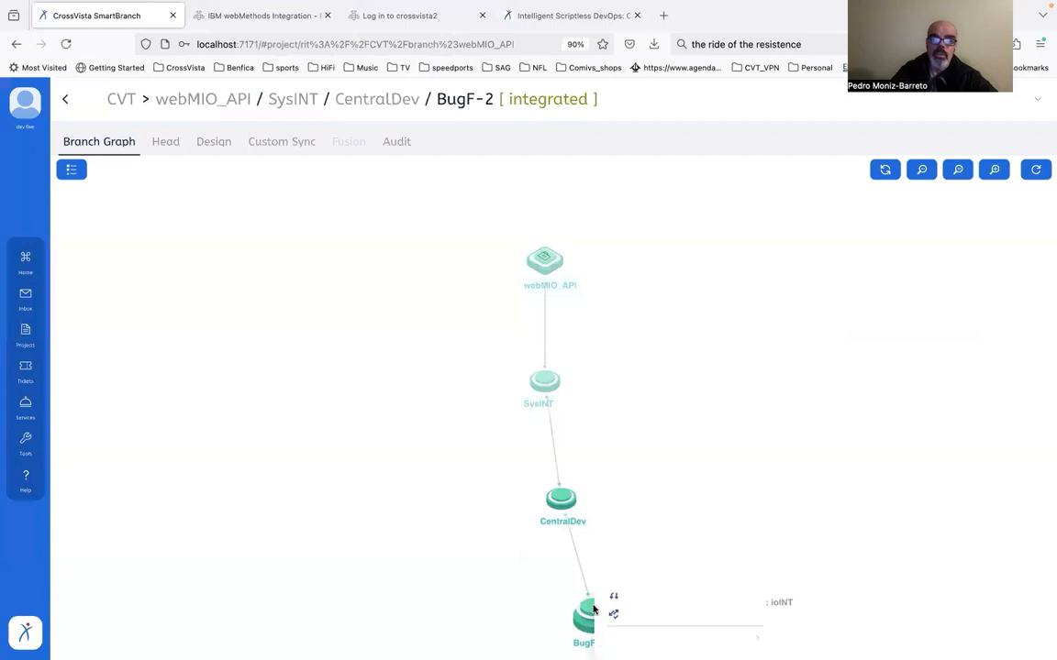
left_click(667, 623)
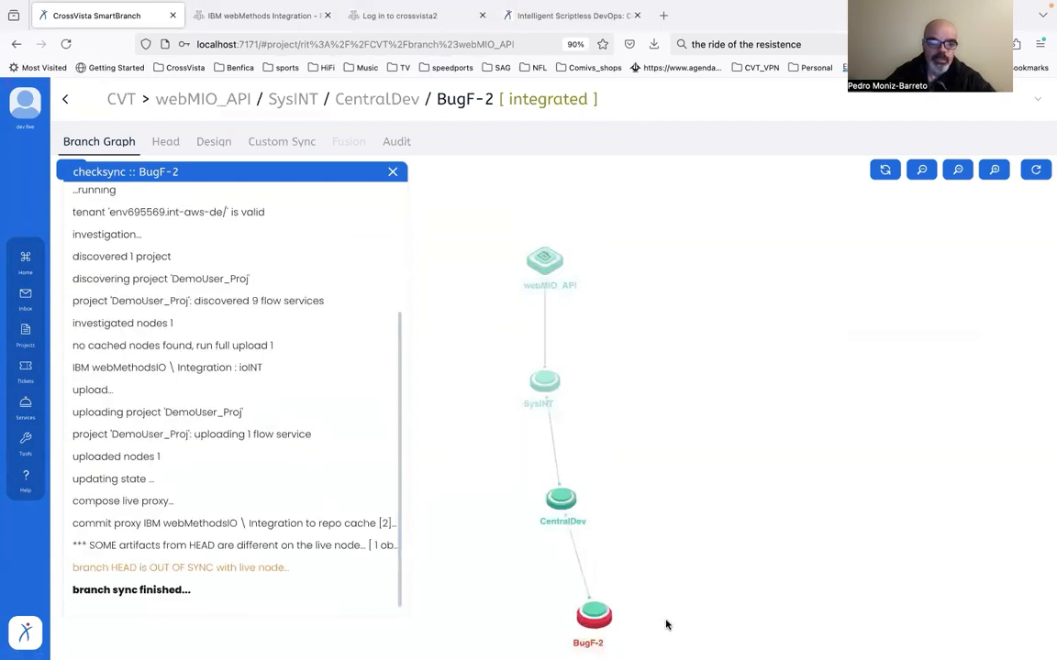
Start a commit to the BugF-2 branch and compare the branch and live versions of DU_Child1
left_click(588, 615)
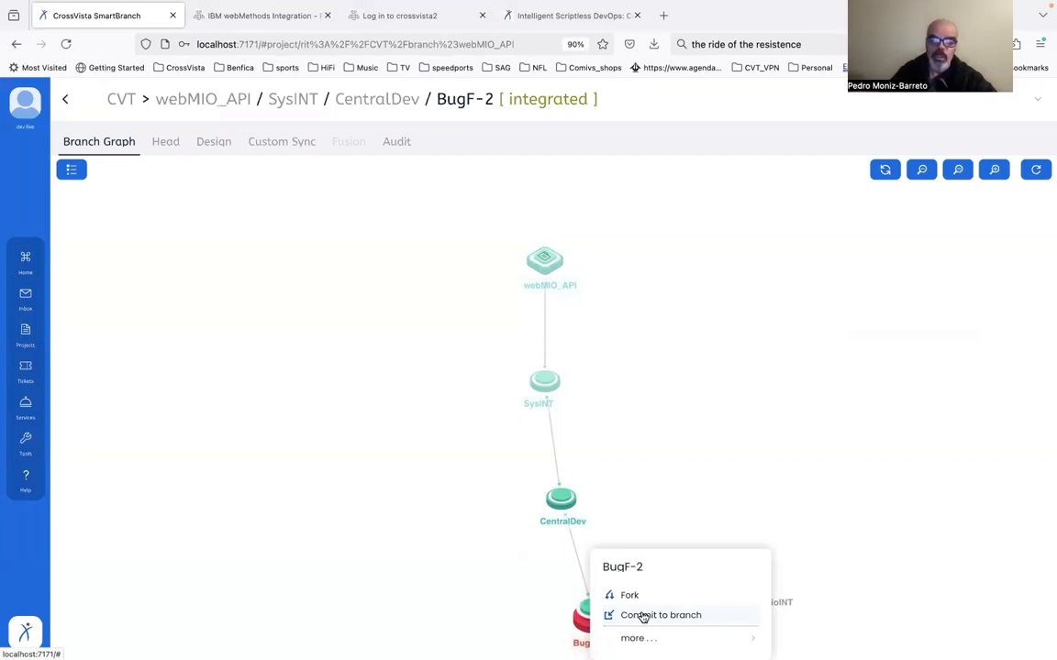
left_click(636, 616)
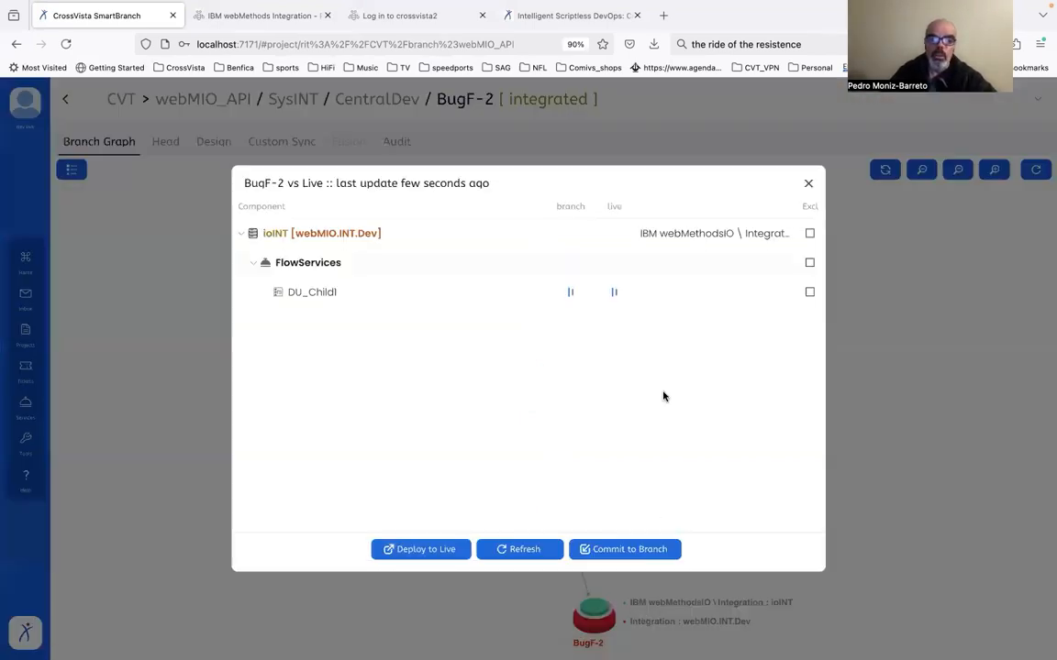
left_click(610, 293)
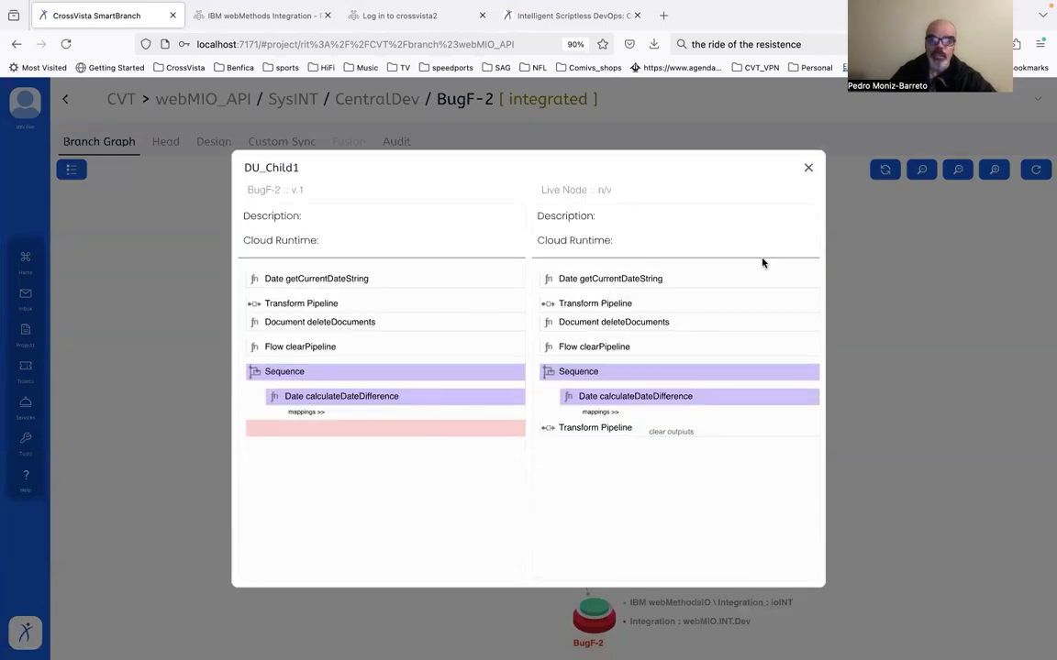
left_click(808, 170)
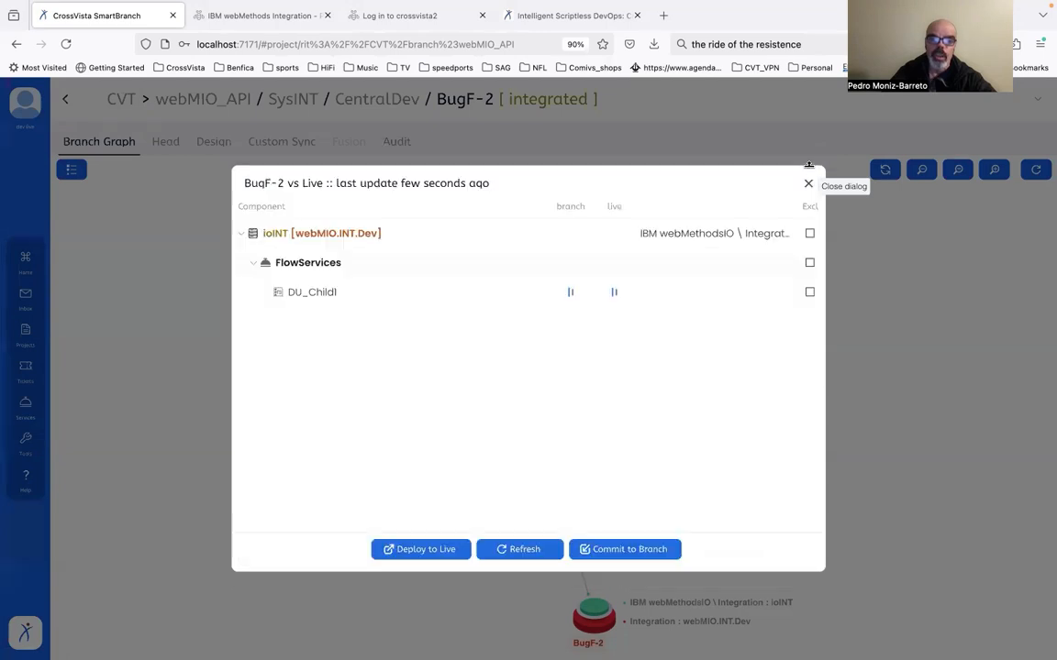
Commit the DU_Child1 change to BugF-2 with CVCM ticket HF-2, label "HF-2" and comment "committed patch for HF-2"
left_click(620, 549)
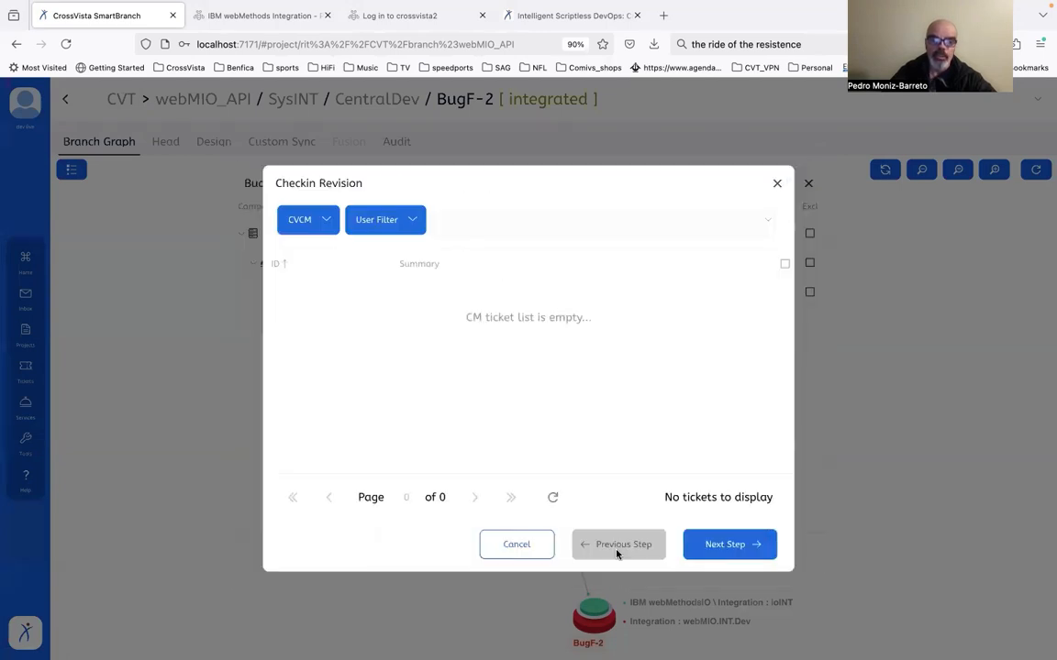
left_click(323, 219)
left_click(323, 257)
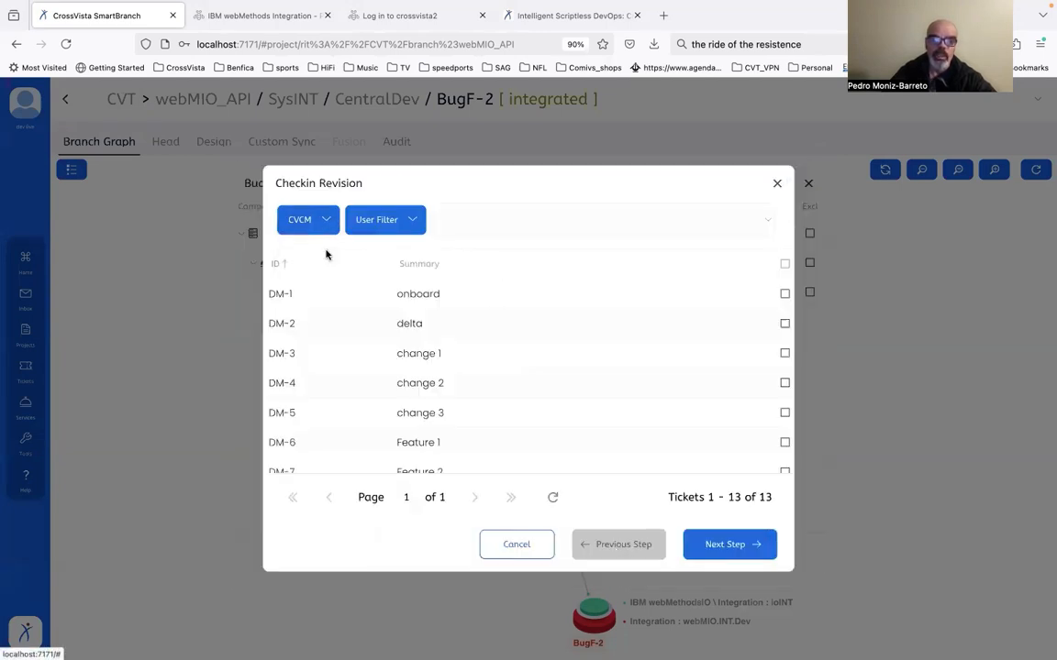
scroll(408, 385, "down", 2)
scroll(408, 386, "down", 3)
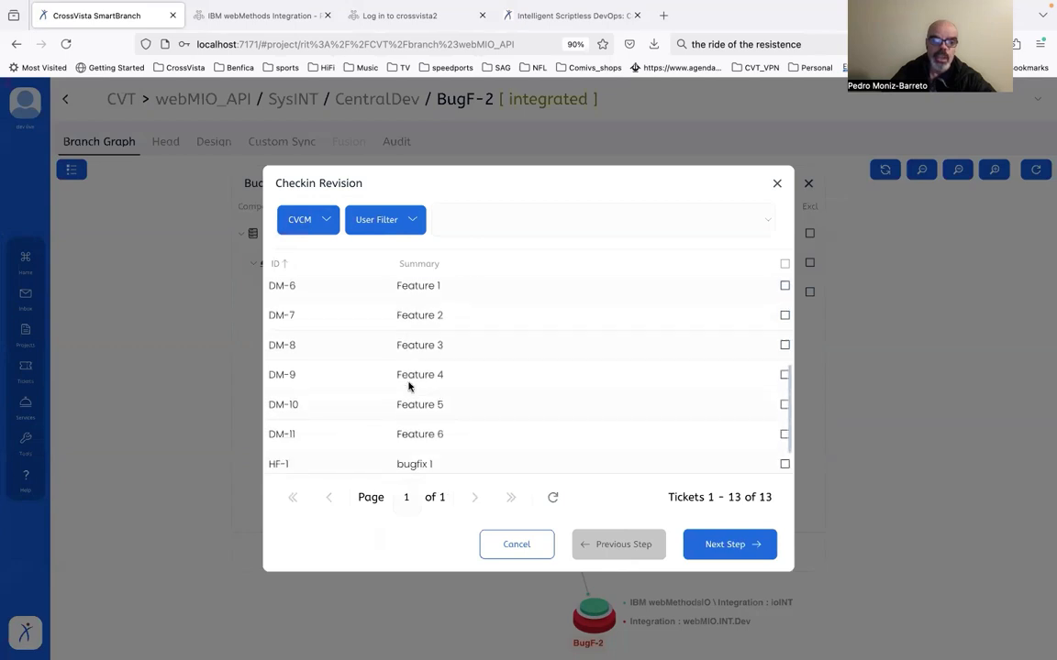
left_click(463, 463)
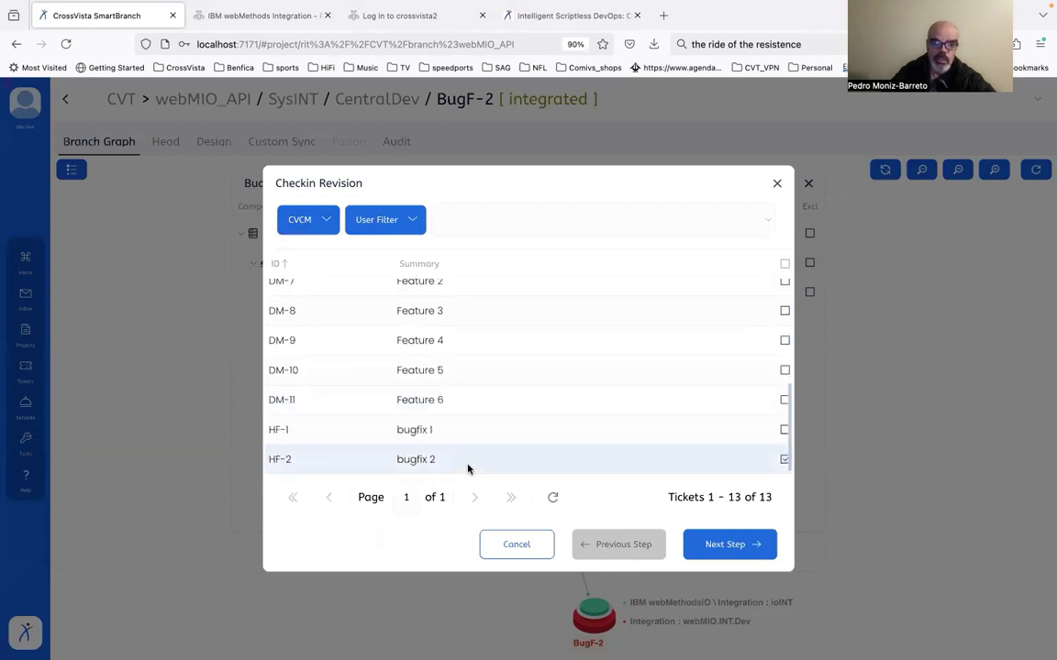
left_click(720, 544)
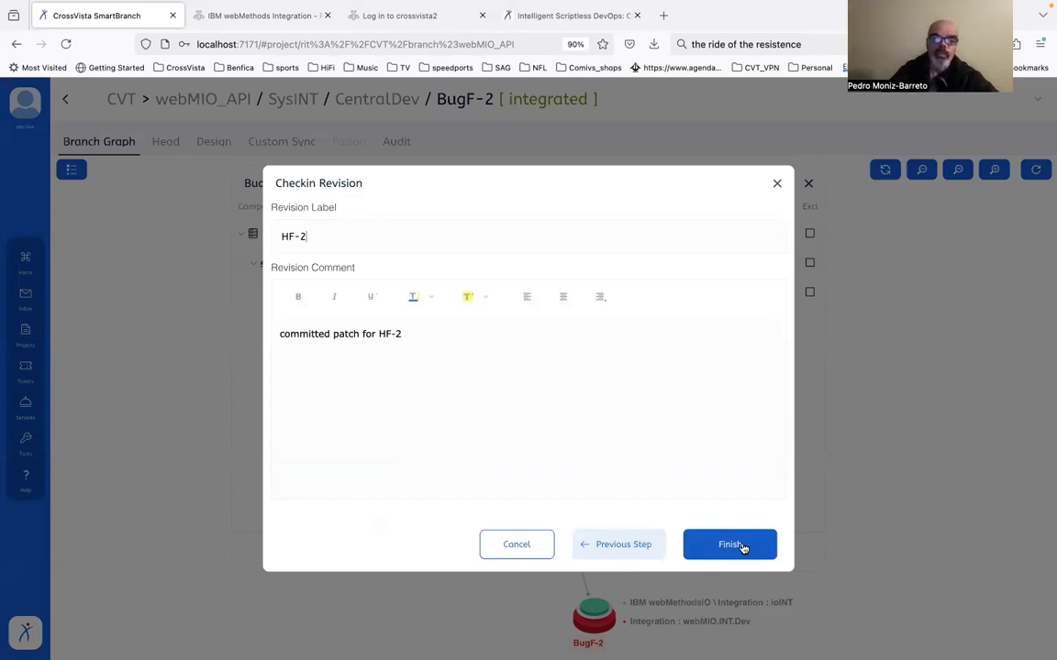
left_click(740, 547)
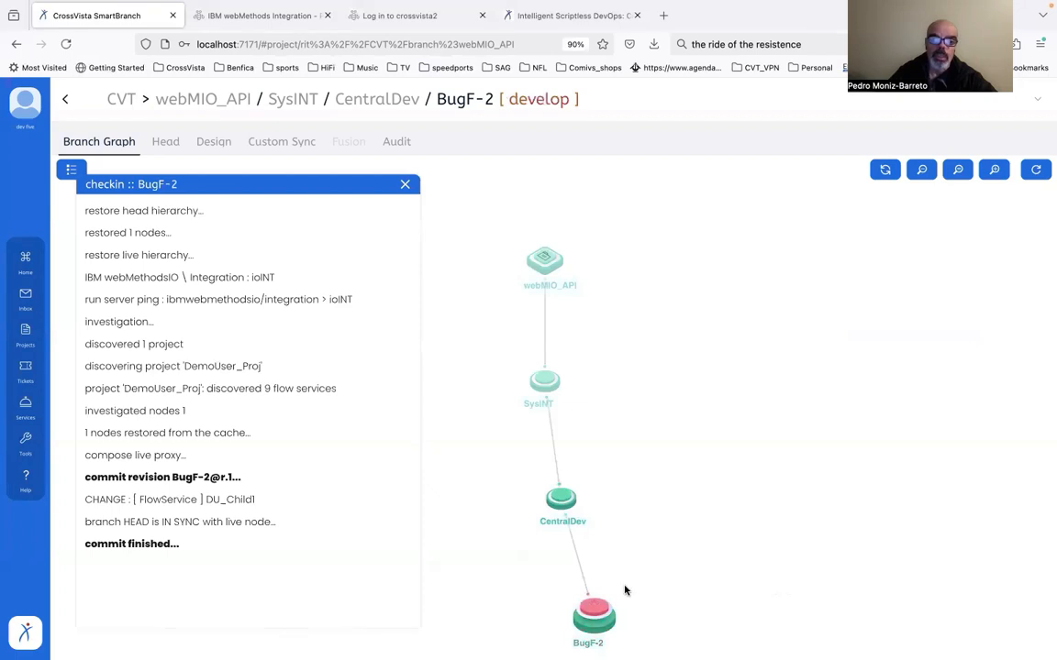
Set the BugF-2 branch to INTEGRATED and confirm registering new versions for the changed artifacts
left_click(591, 617)
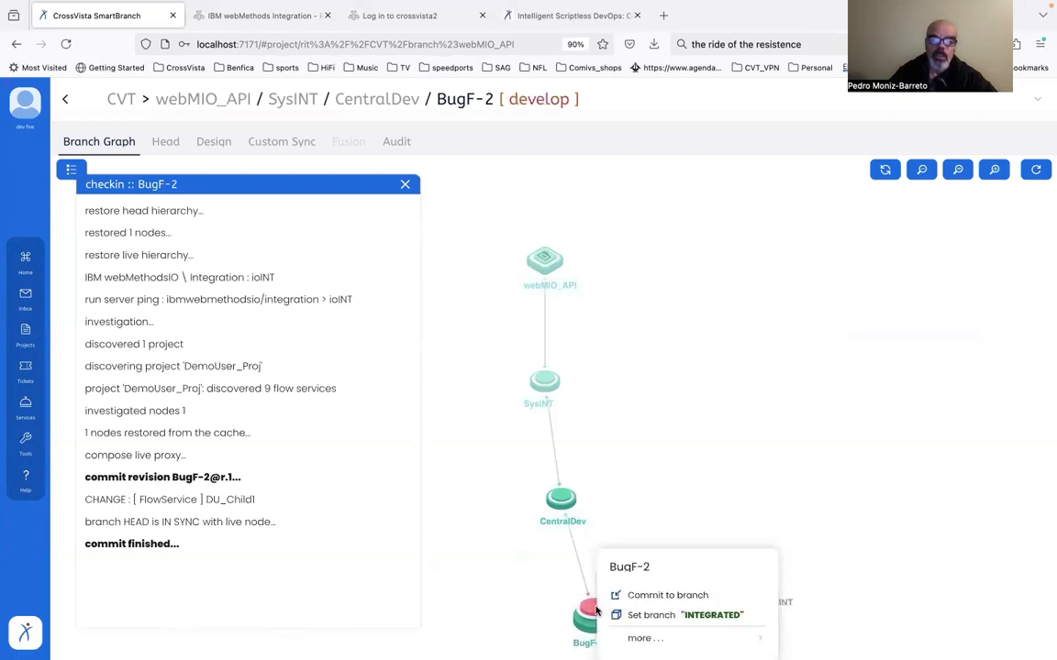
left_click(676, 624)
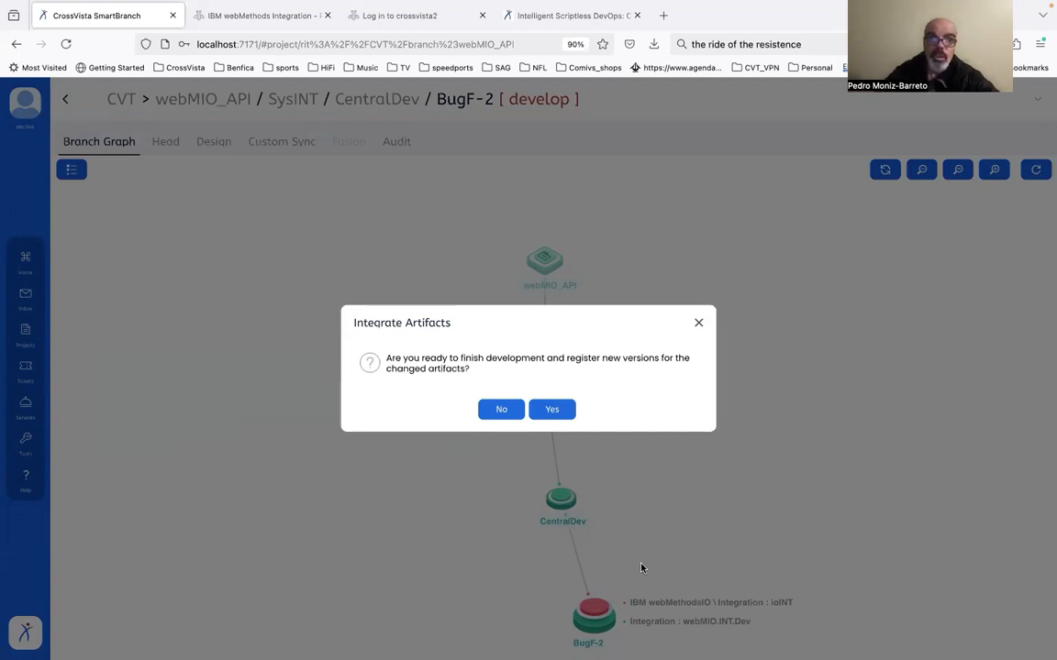
left_click(564, 412)
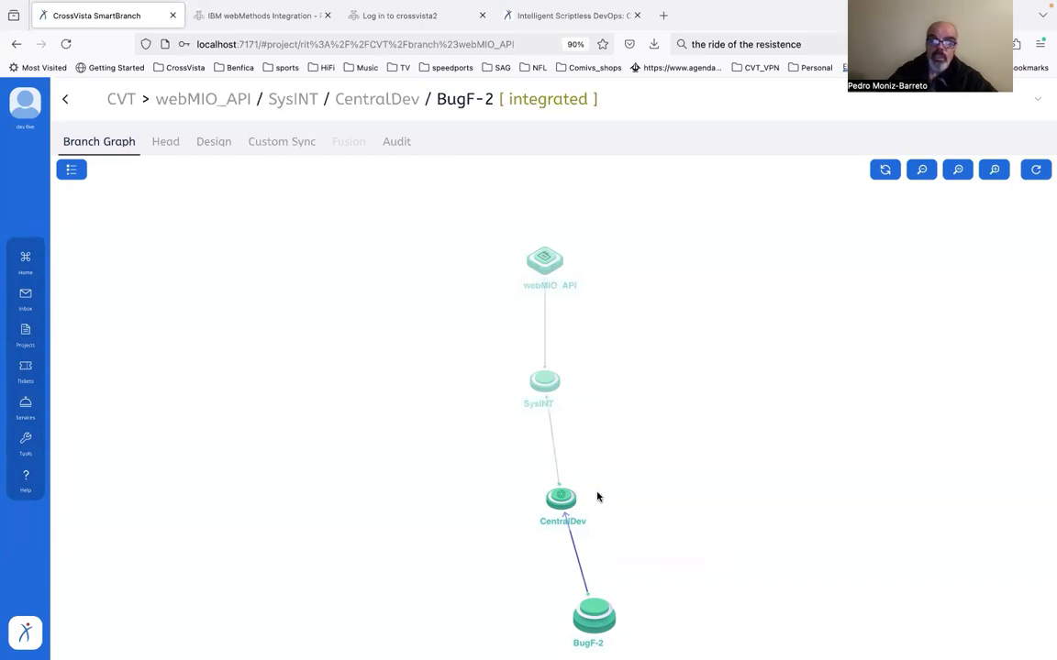
Review the pending flow service changes on the link from BugF-2 to CentralDev
mouse_move(563, 497)
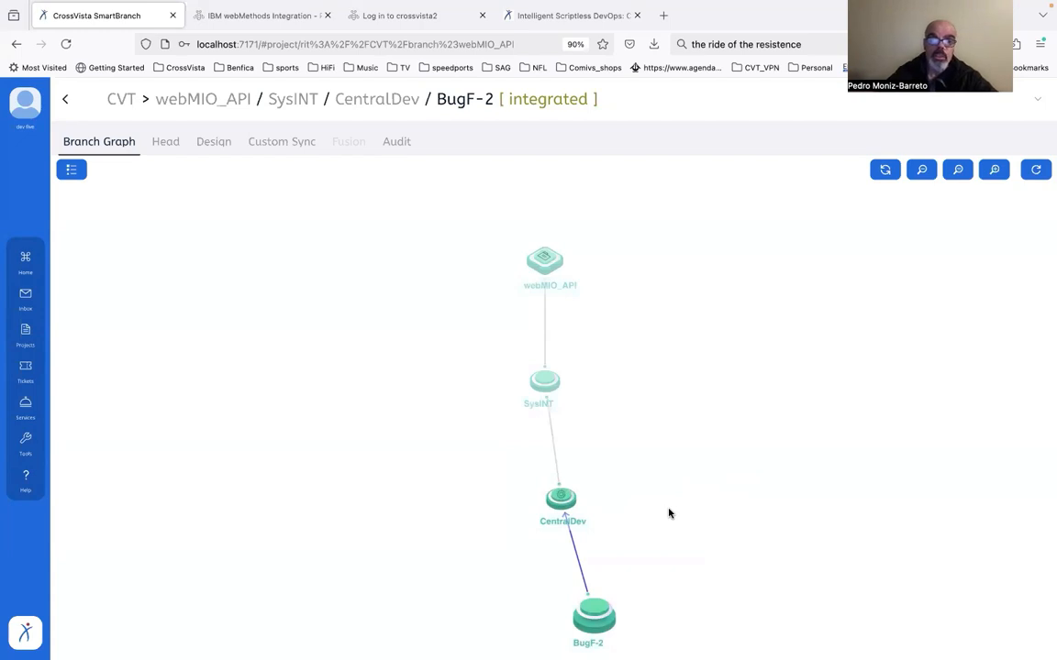
left_click(577, 559)
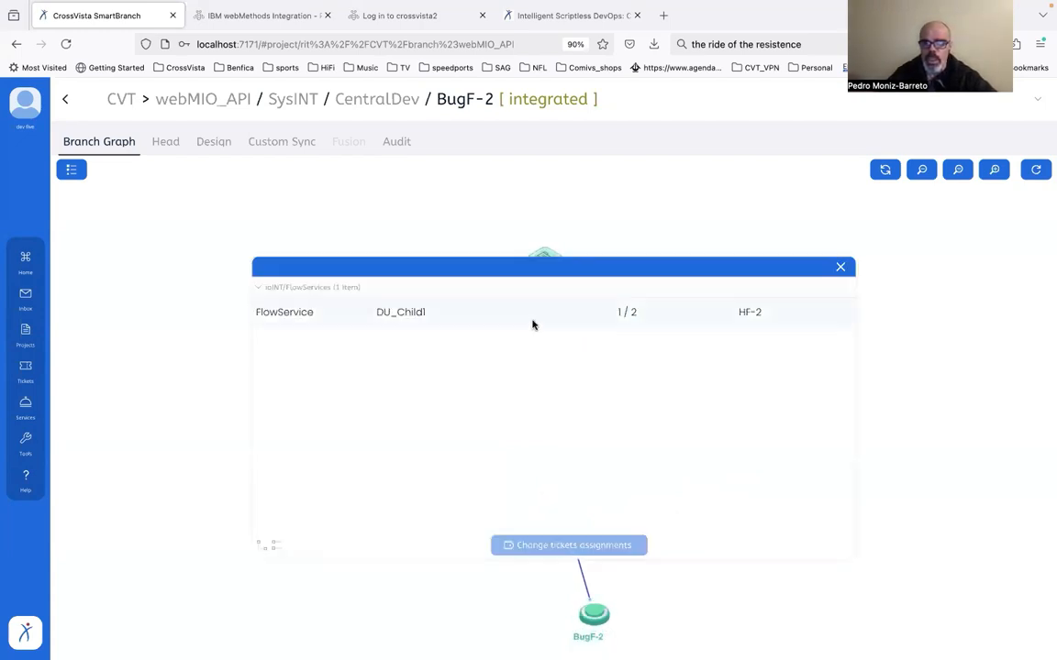
left_click(841, 267)
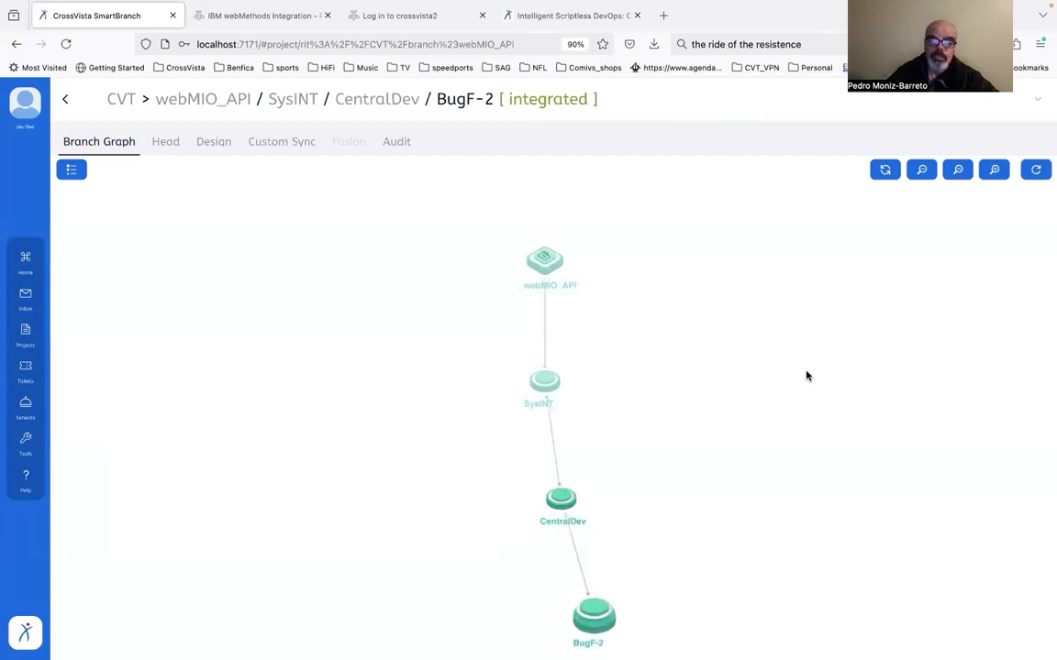
Log out of the current account and log in as dev4, entering the account password
left_click(26, 102)
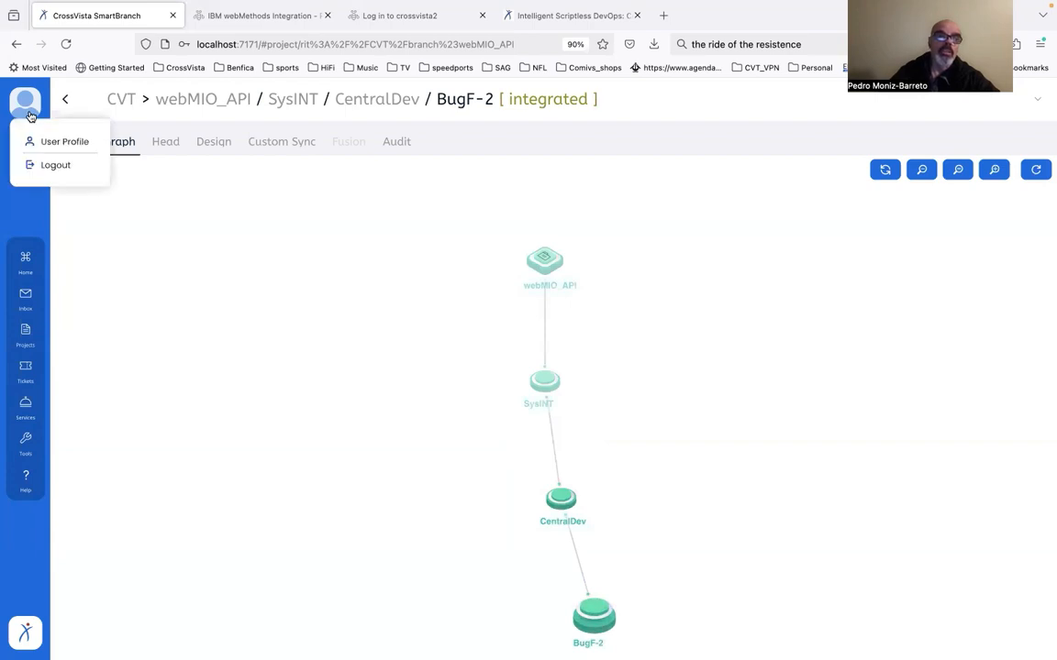
left_click(59, 163)
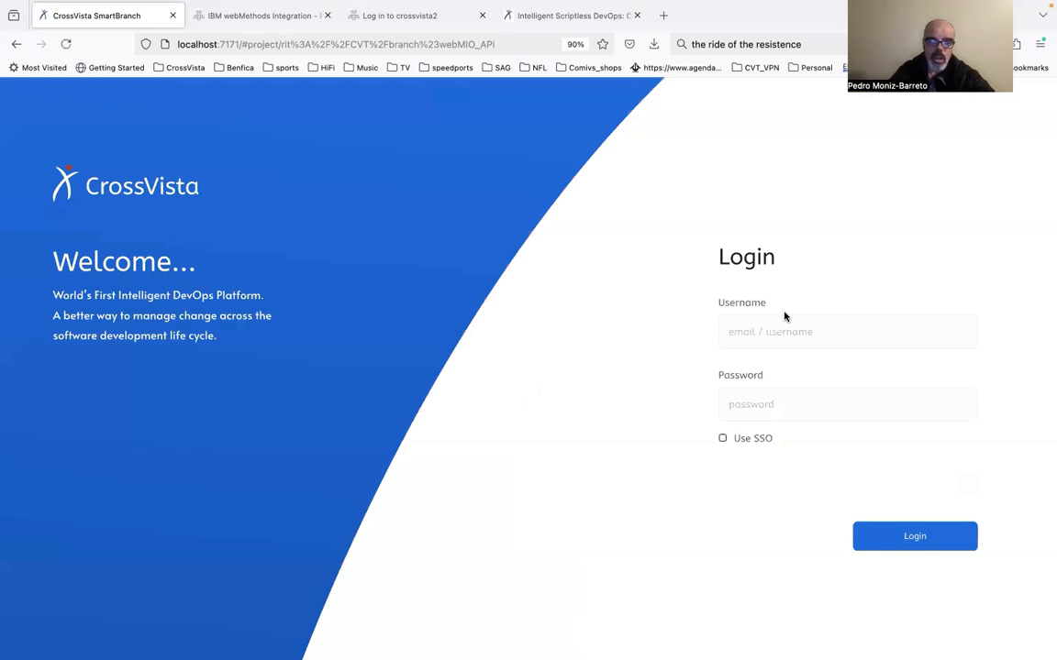
left_click(784, 323)
type("dev4")
key("Tab")
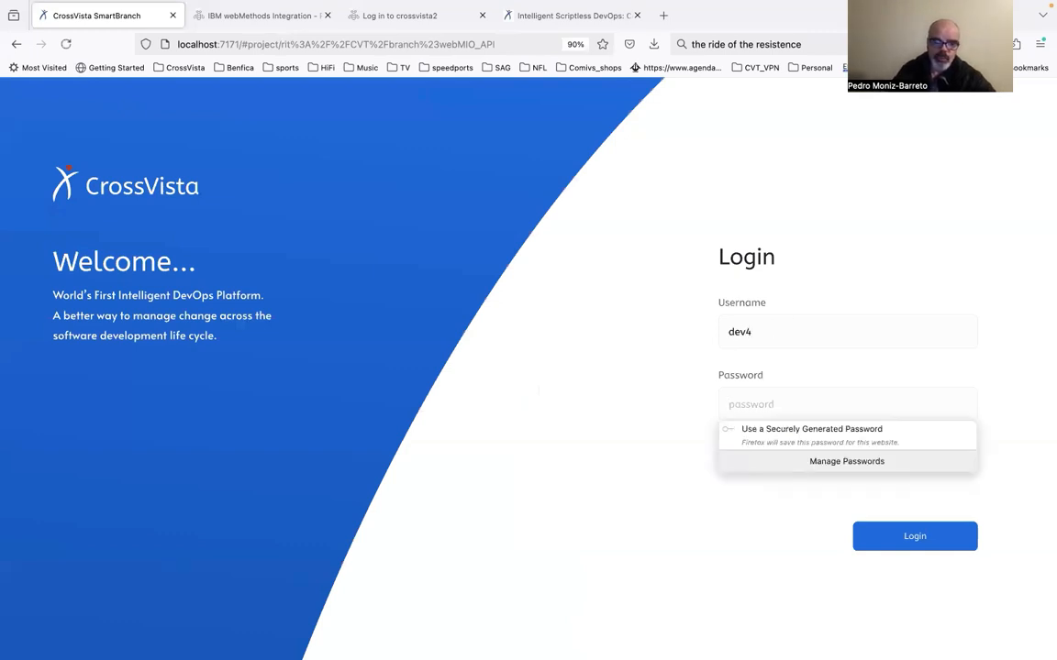
type("••••••")
key("Return")
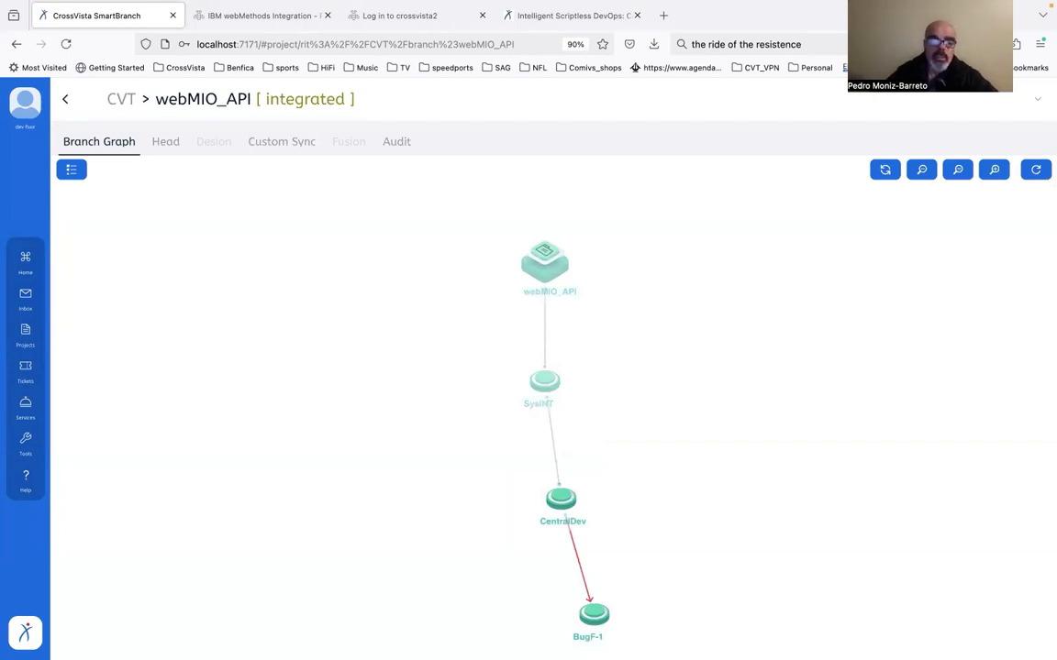
Expand the head components of the BugF-1 branch and inspect the dependencies of DU_Parent
left_click(594, 616)
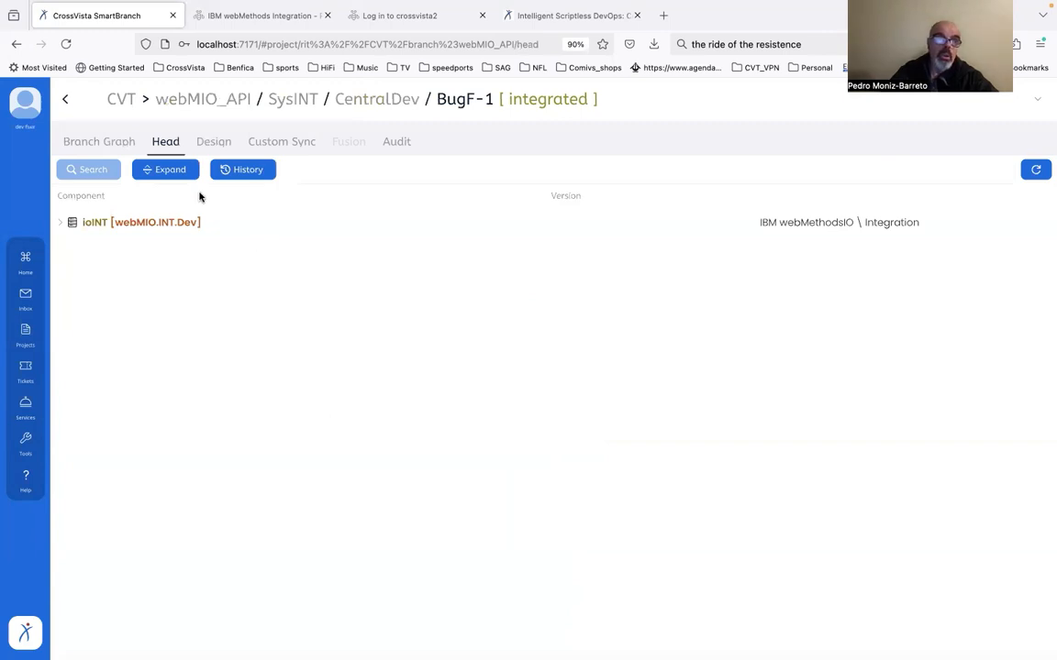
left_click(179, 177)
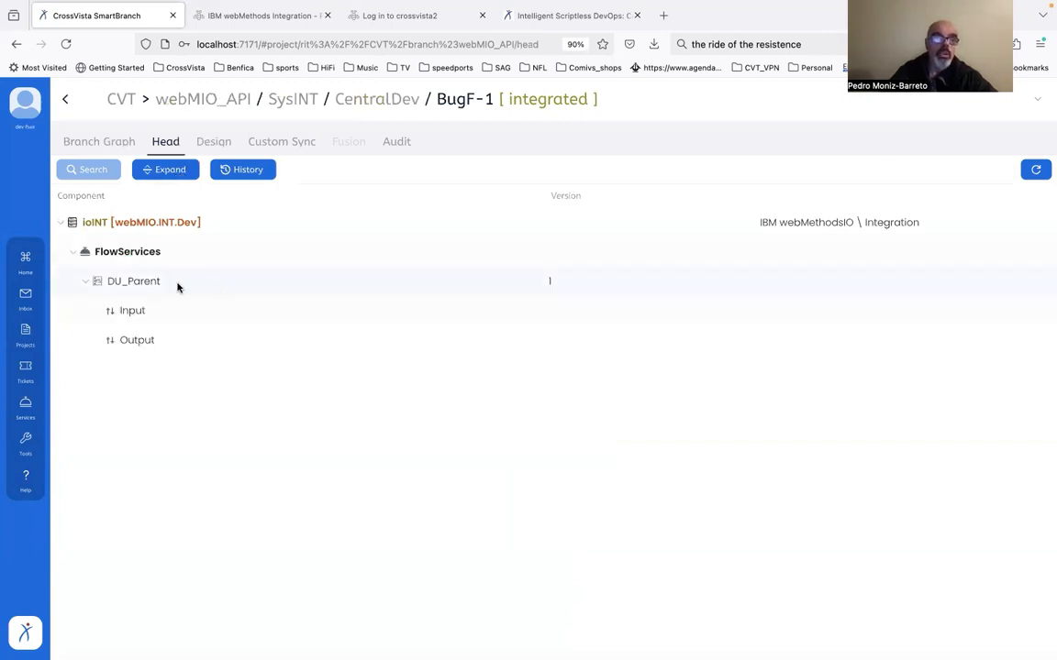
right_click(149, 286)
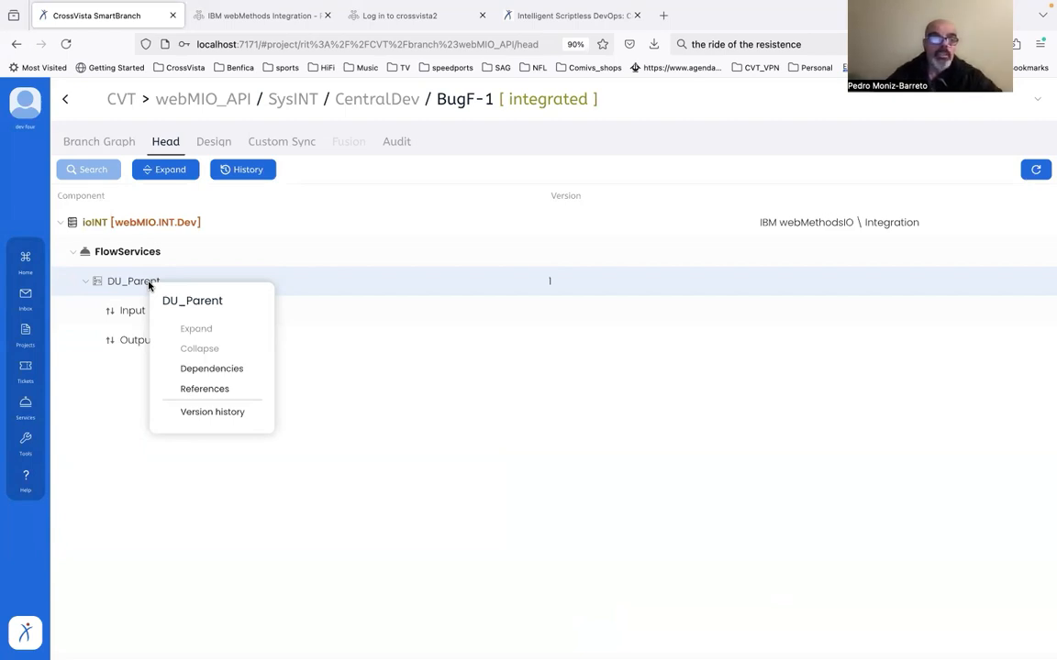
left_click(244, 372)
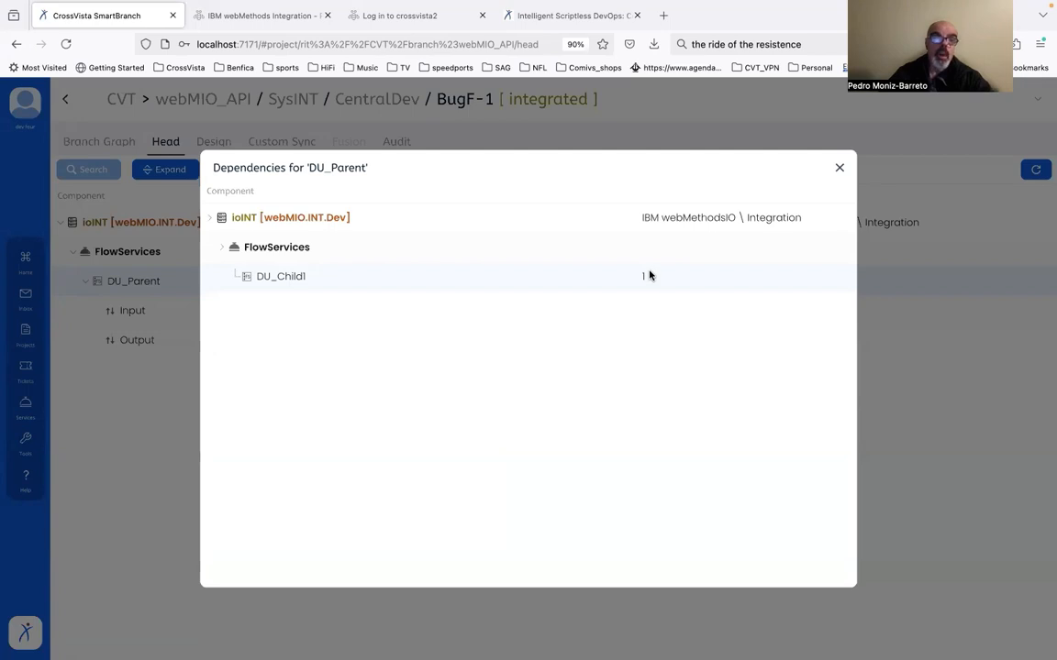
left_click(840, 168)
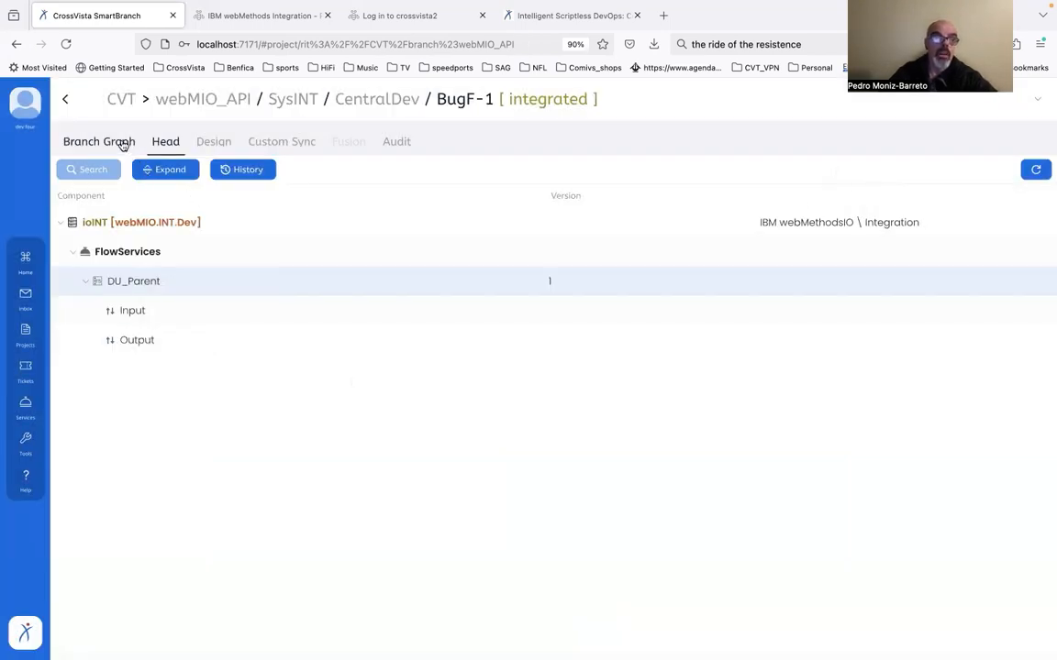
Return to the branch graph and review the pending changes on the link from CentralDev to BugF-1
left_click(123, 146)
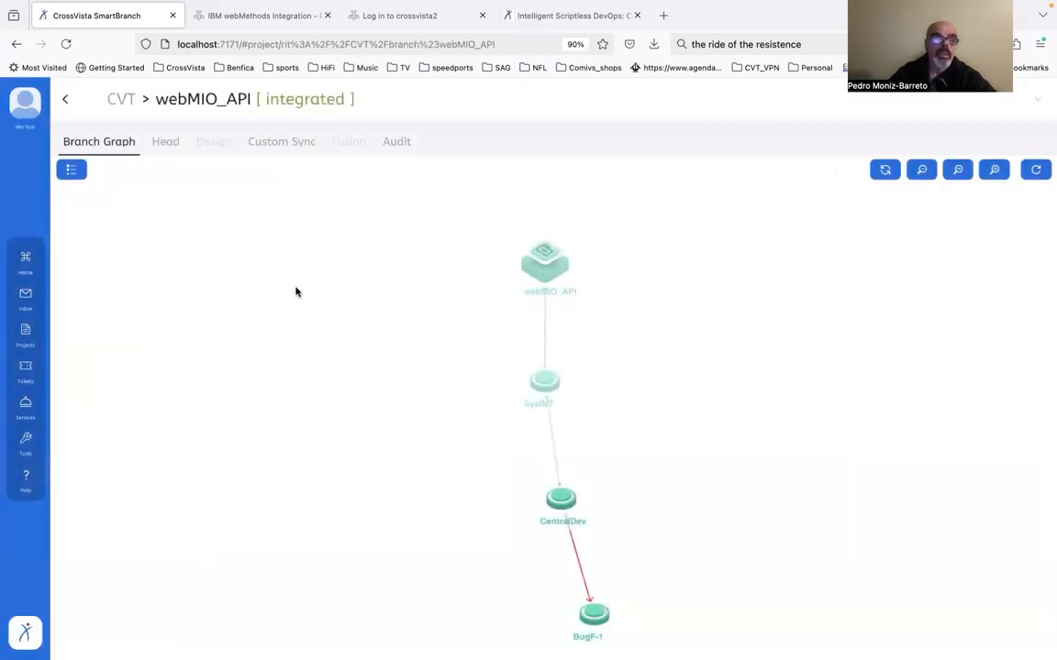
left_click(583, 580)
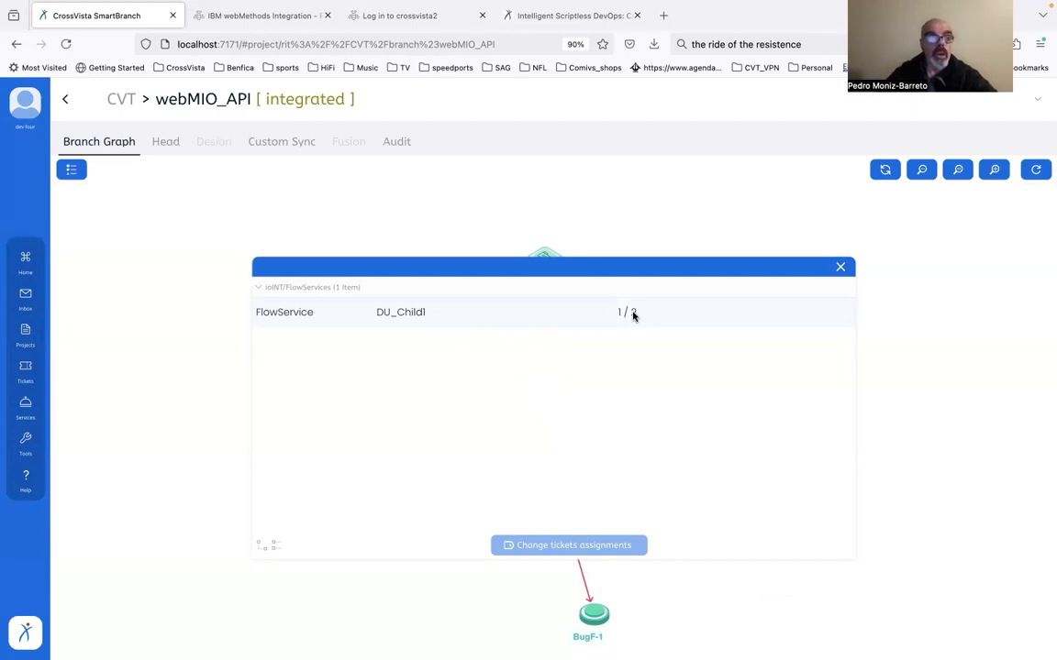
left_click(840, 267)
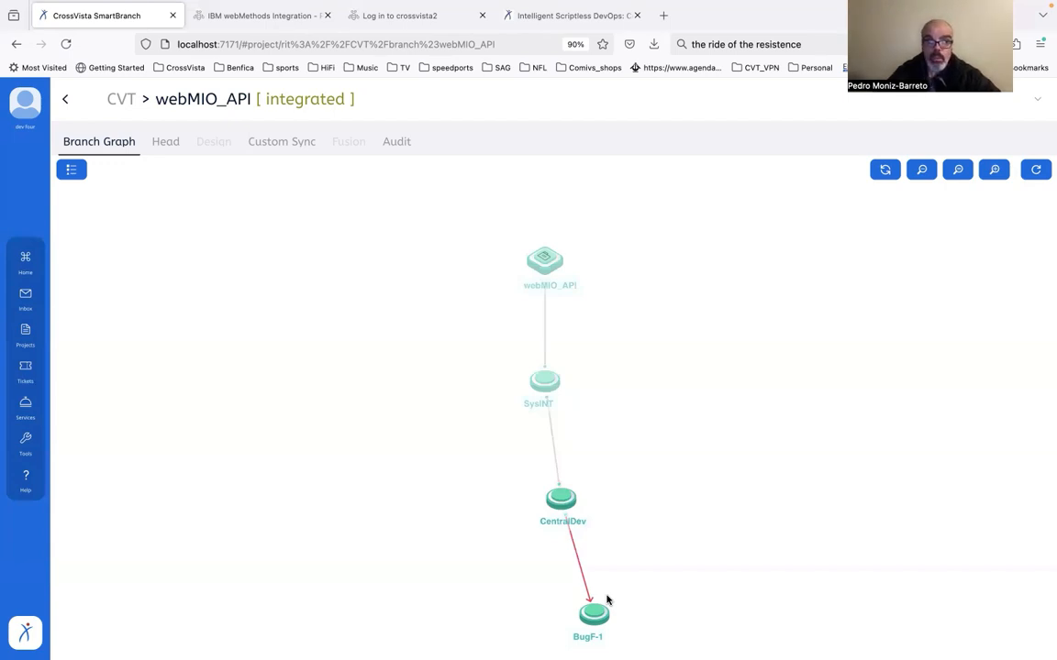
Log out of the dev4 account and log in as dev3, entering the account password
left_click(28, 115)
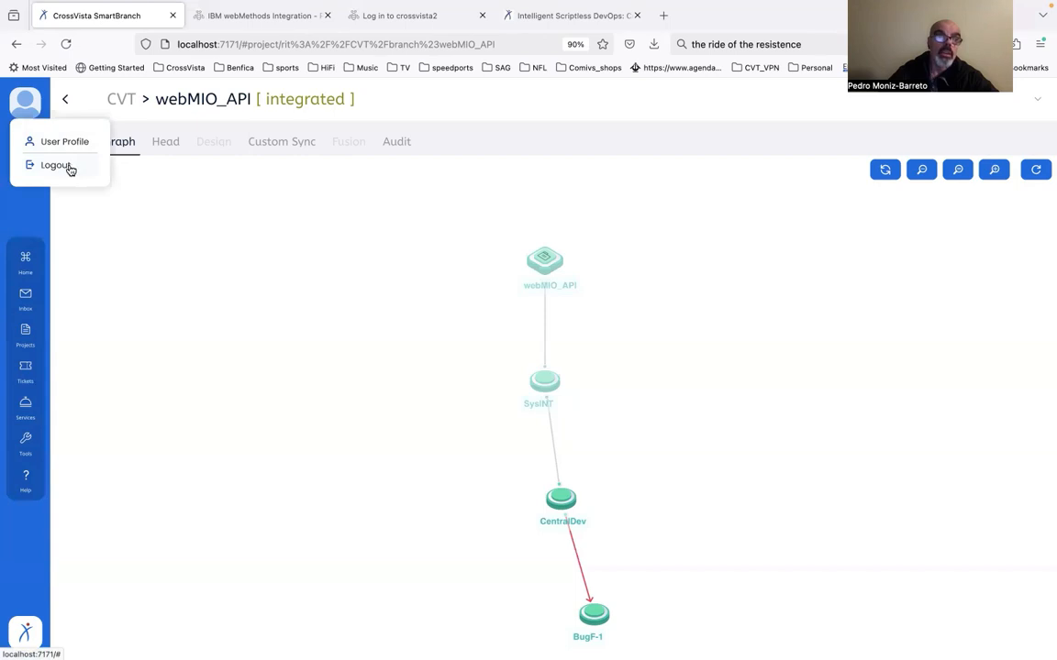
left_click(56, 165)
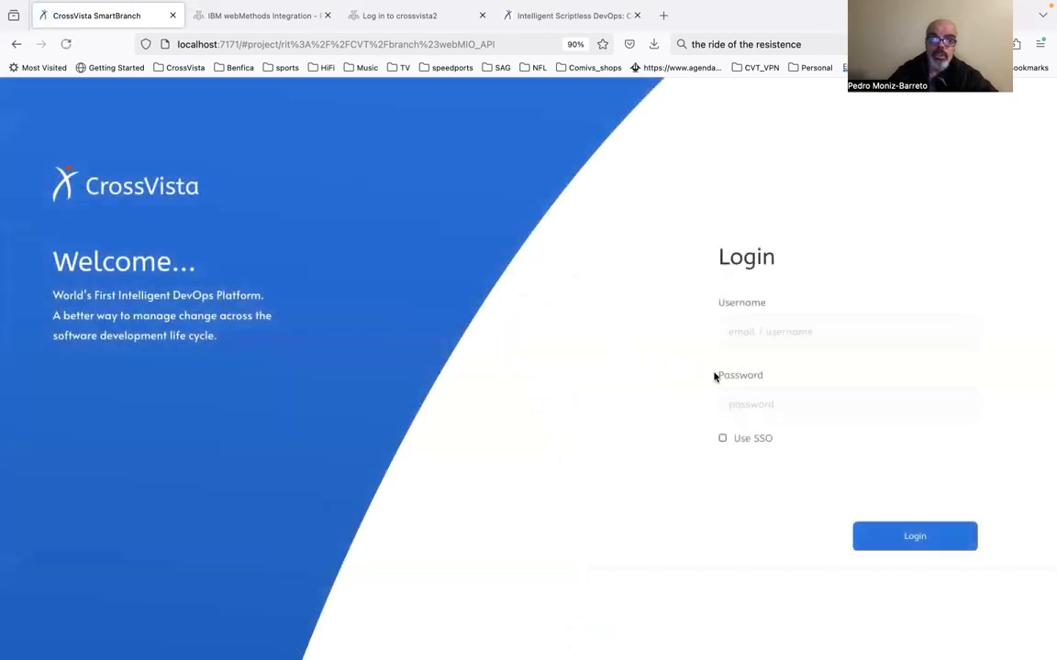
left_click(794, 334)
type("dev3")
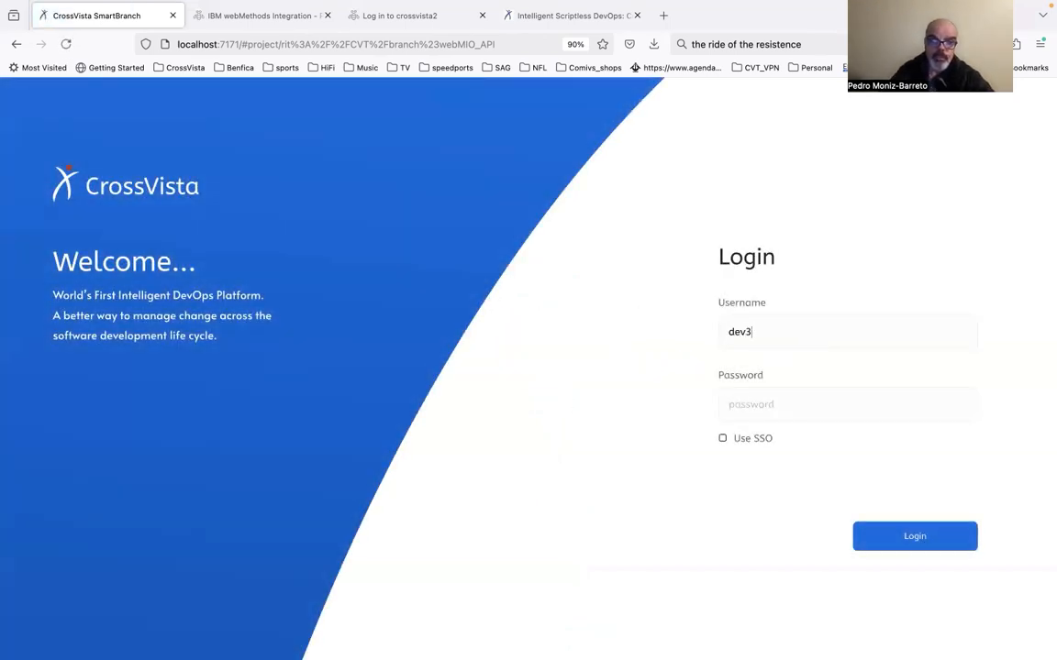
key("Tab")
type("dev")
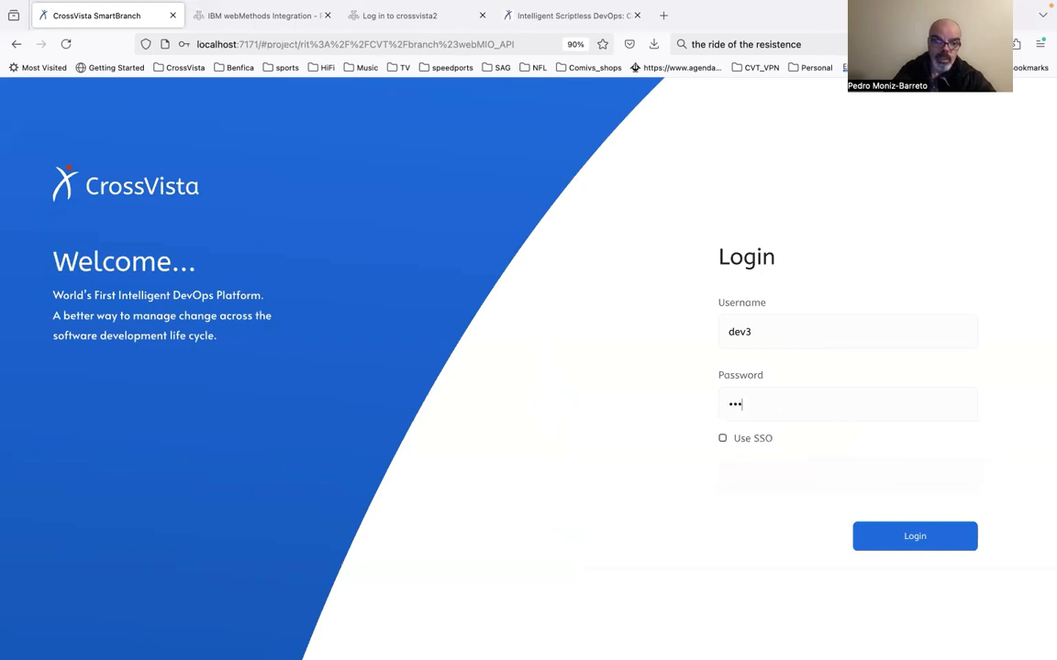
key("Return")
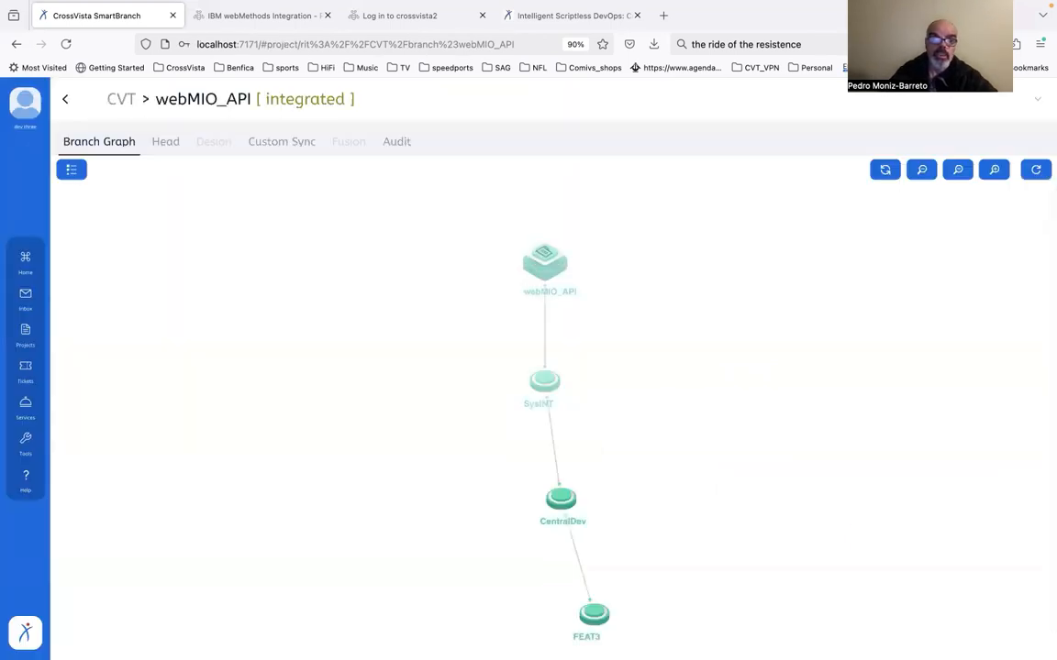
Expand the head components of the FEAT3 branch, view its revision history, and return to the branch graph
left_click(595, 617)
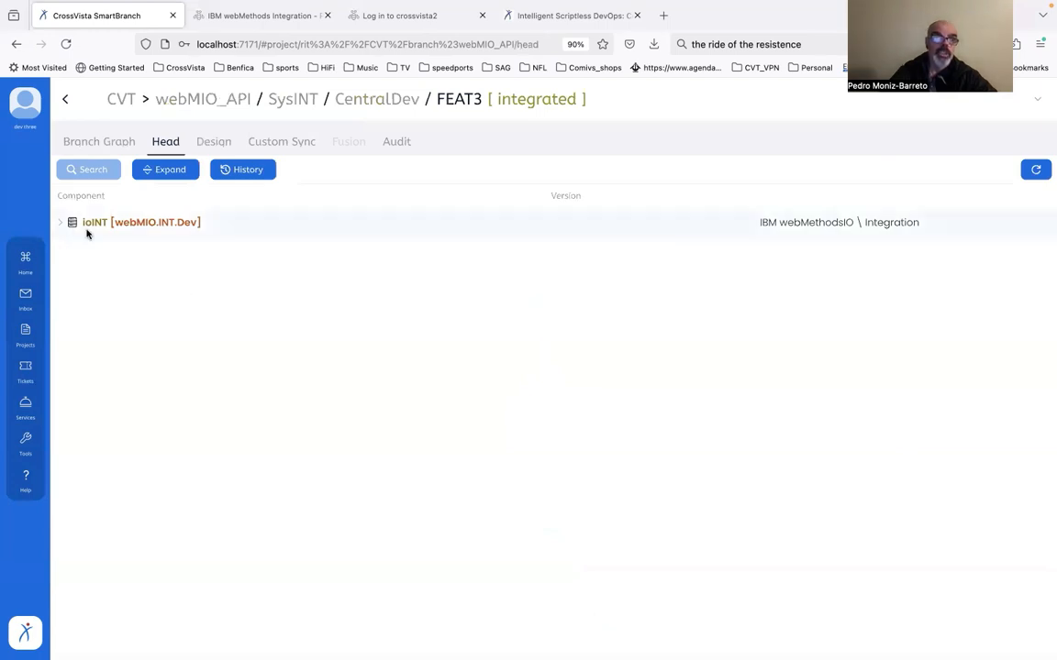
left_click(60, 224)
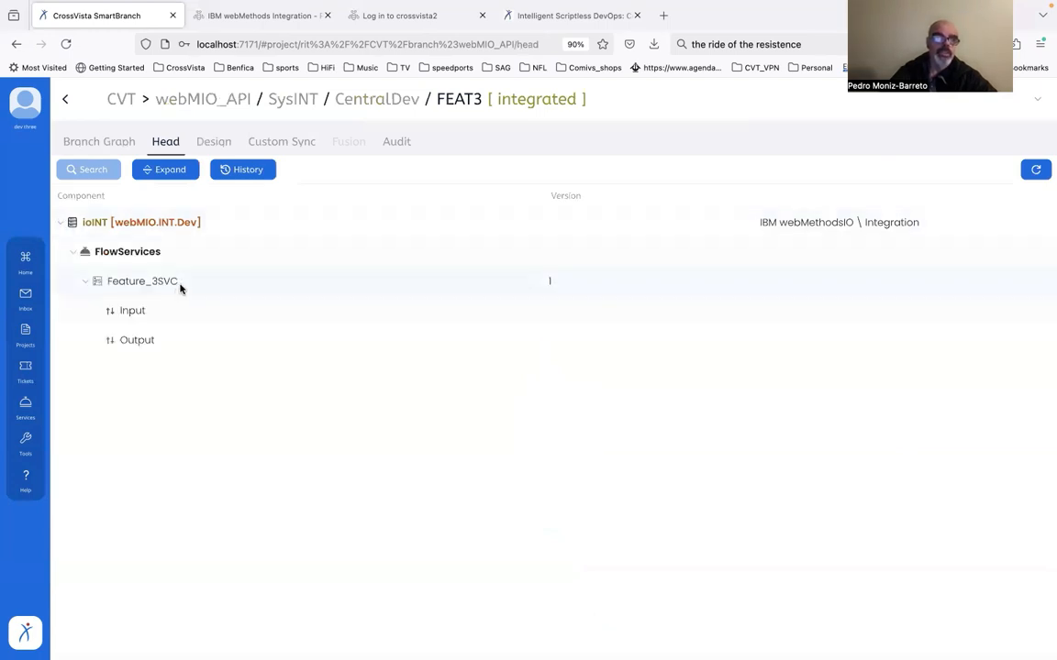
left_click(232, 174)
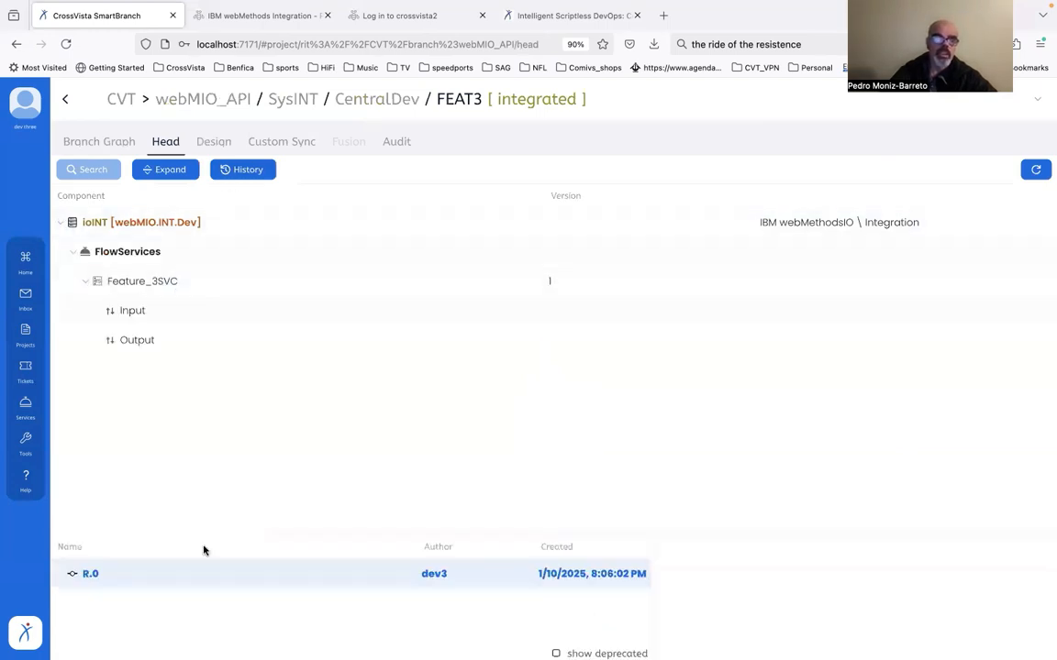
left_click(101, 144)
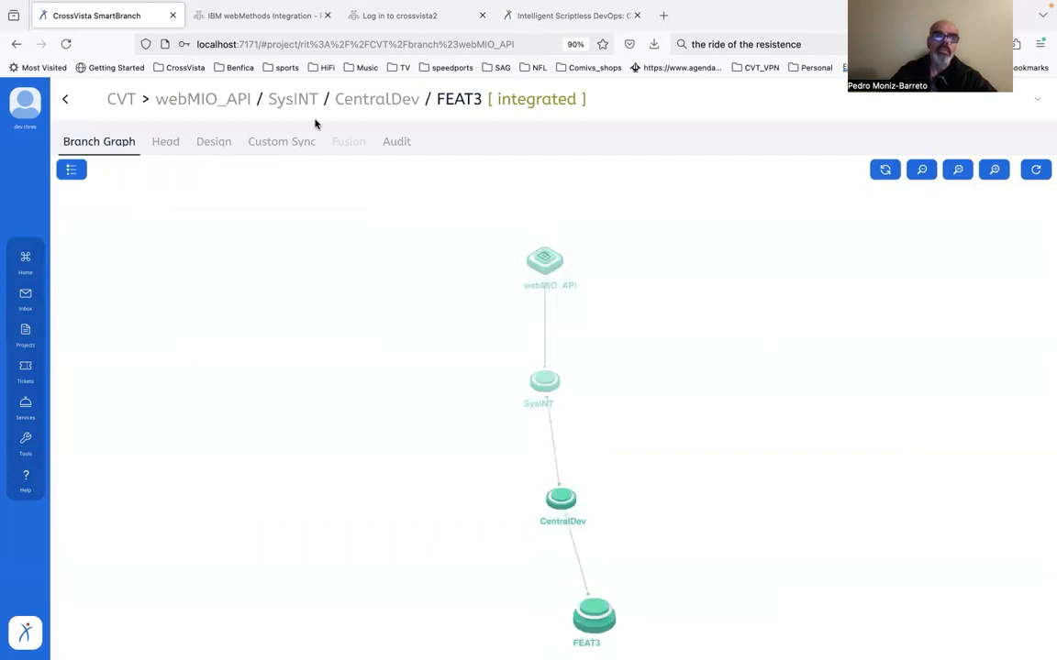
Switch to IBM webMethods Integration, add a Transform Pipeline step at the end of the Feature_3SVC flow service, and save it
left_click(257, 16)
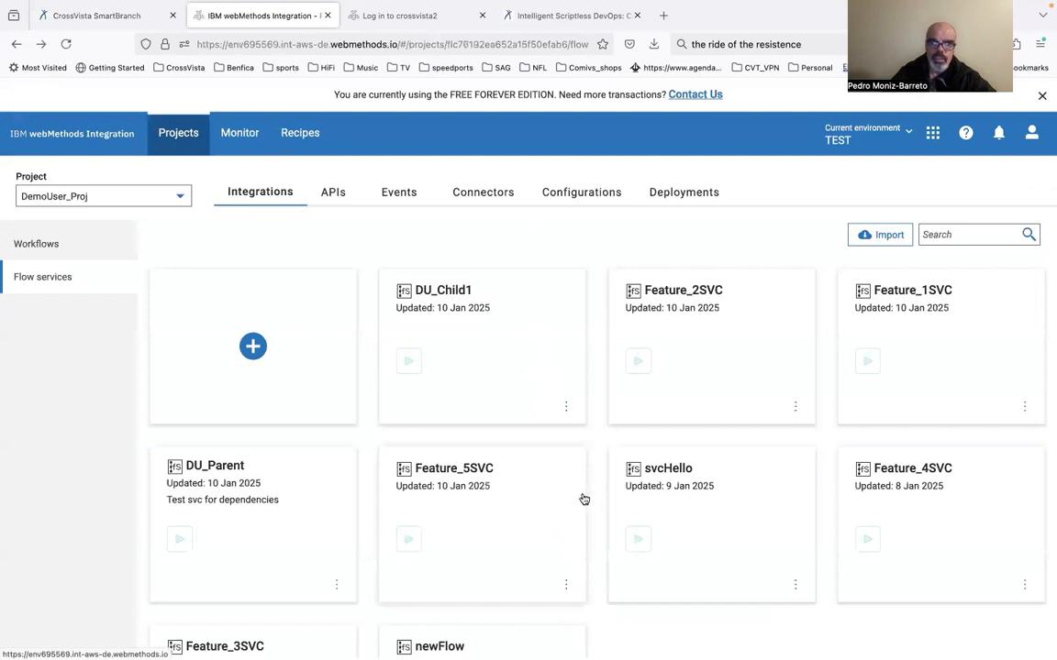
scroll(584, 501, "down", 2)
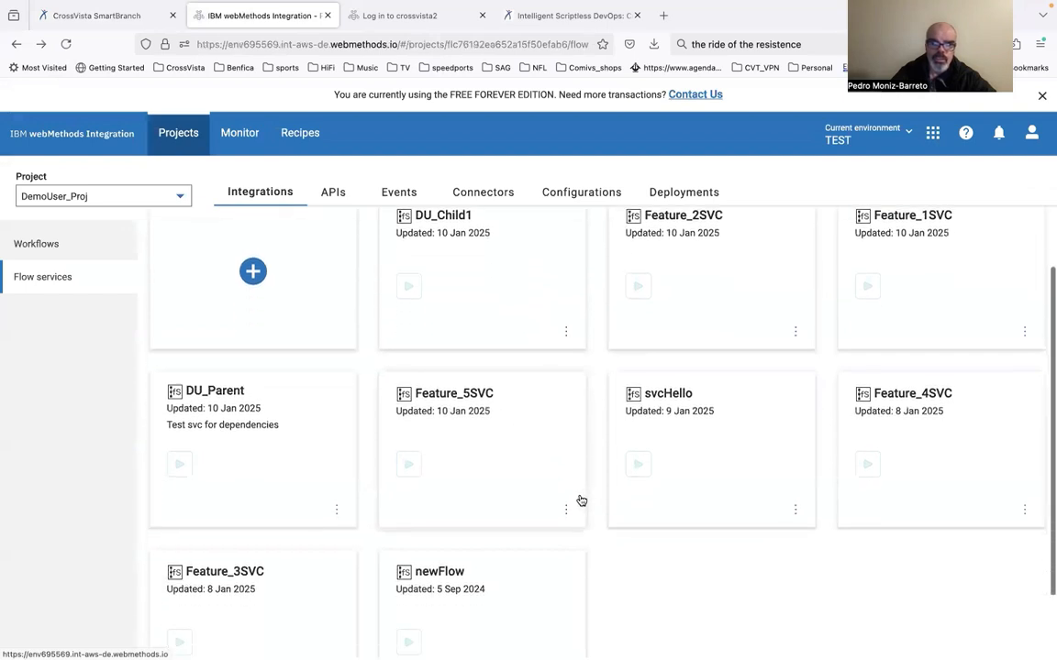
left_click(308, 597)
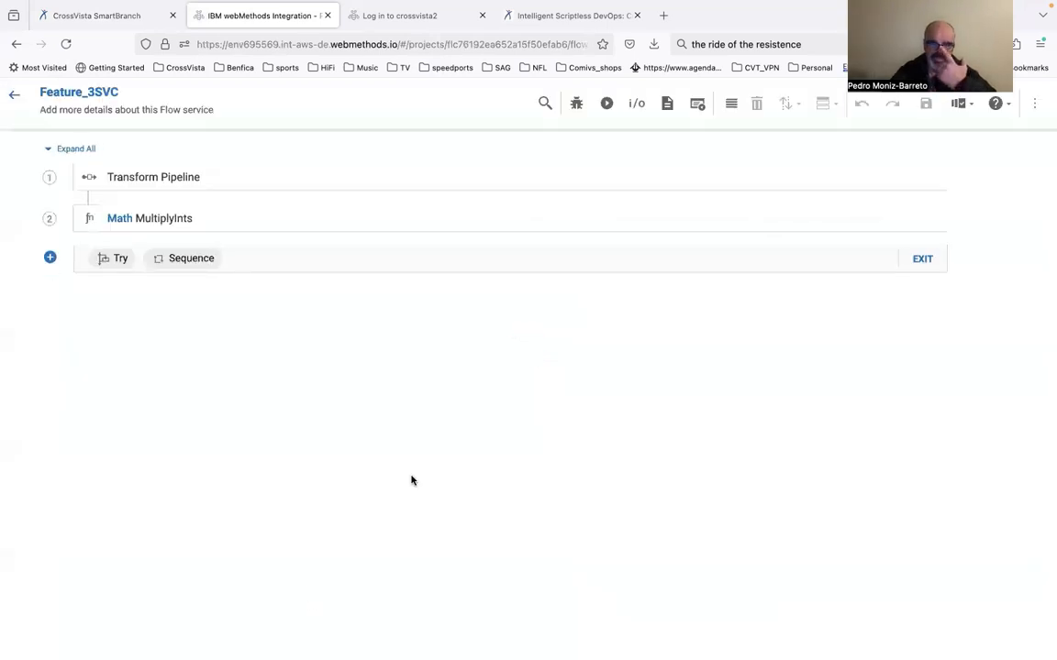
left_click(50, 259)
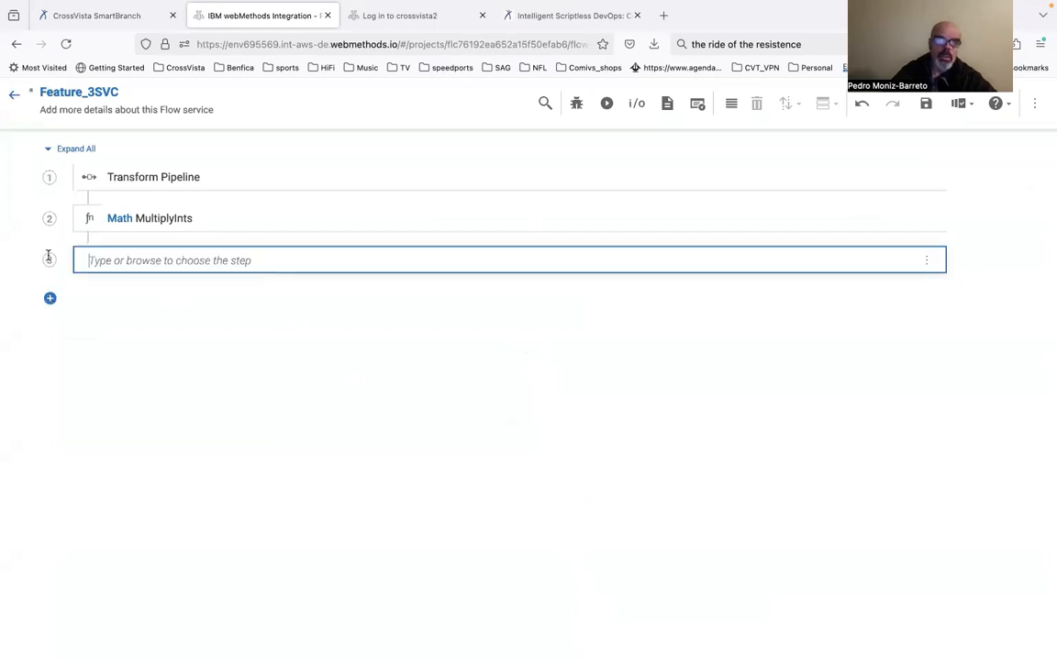
left_click(174, 259)
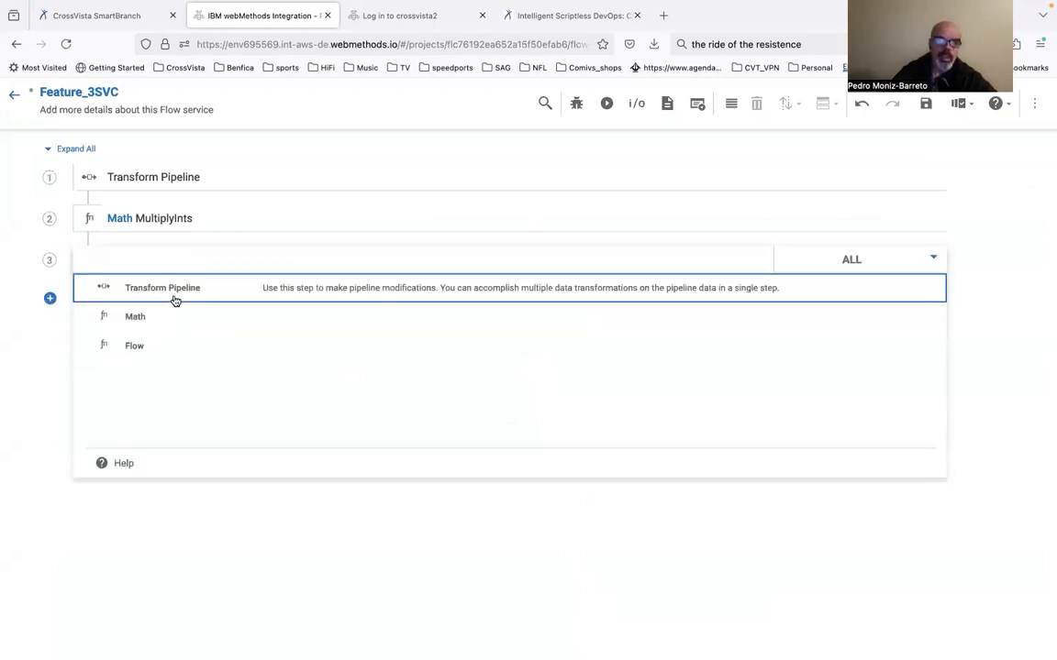
left_click(174, 295)
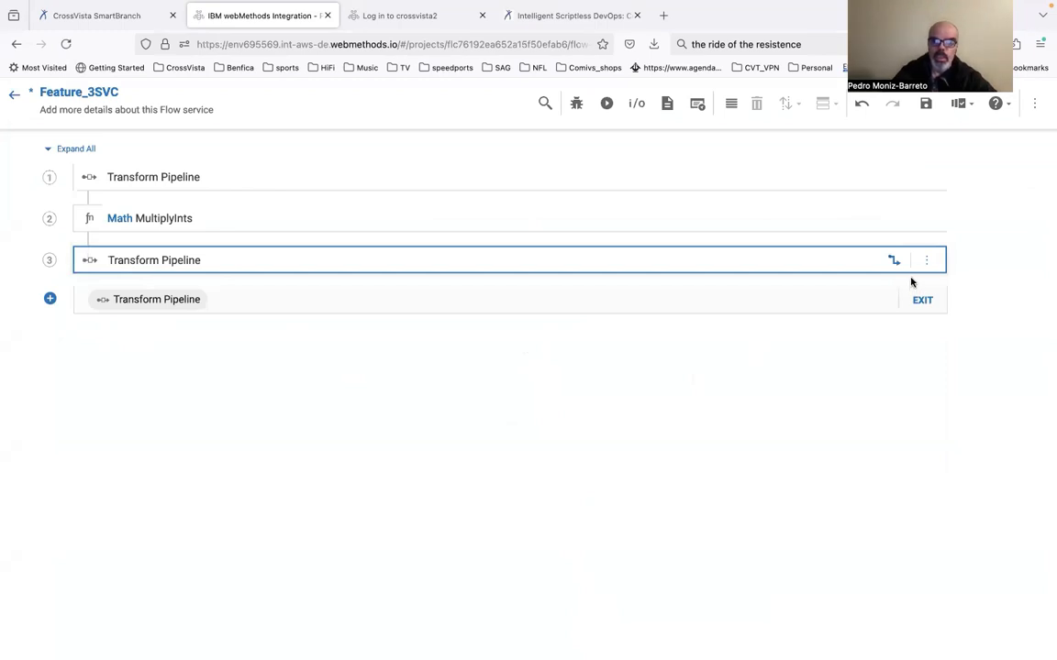
left_click(926, 105)
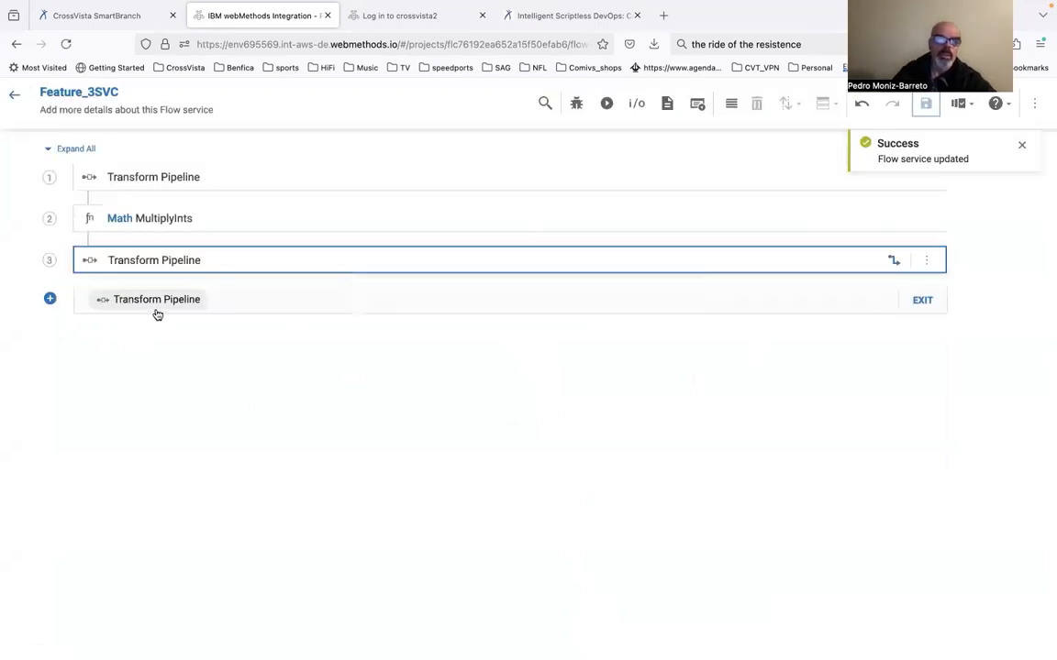
left_click(14, 94)
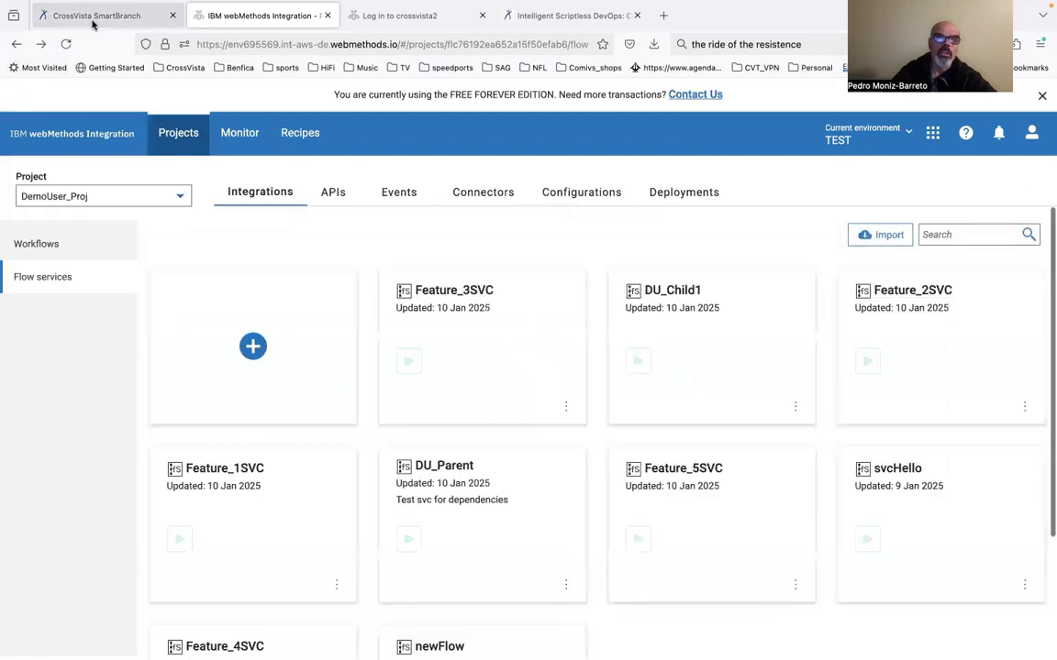
Switch back to CrossVista SmartBranch, run a sync check of the FEAT3 branch against its live node, and dismiss the log
left_click(95, 16)
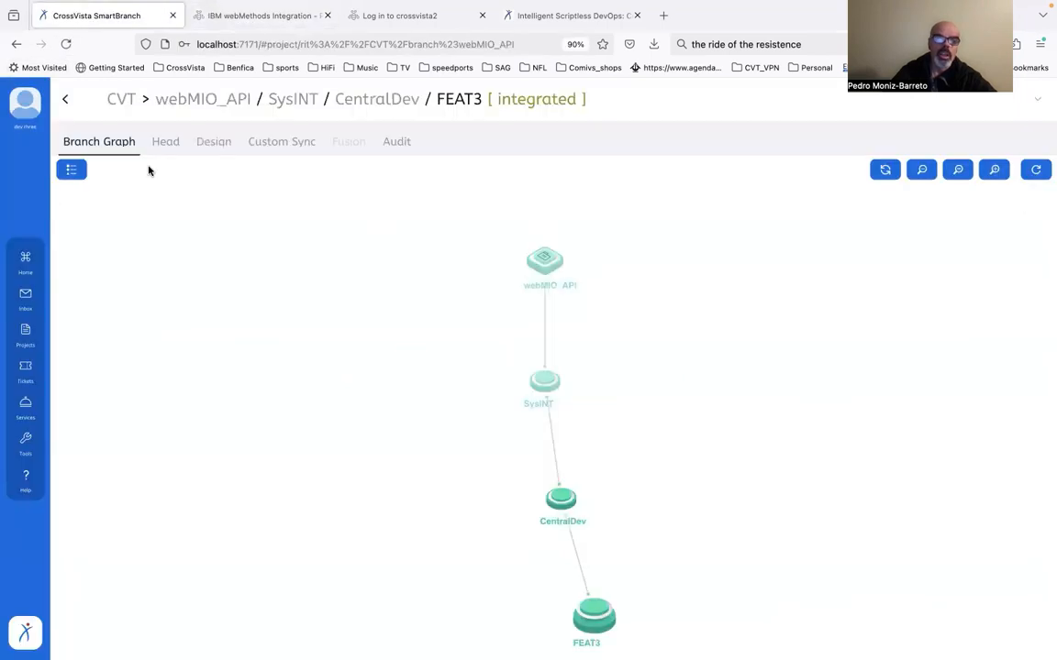
left_click(594, 616)
left_click(635, 620)
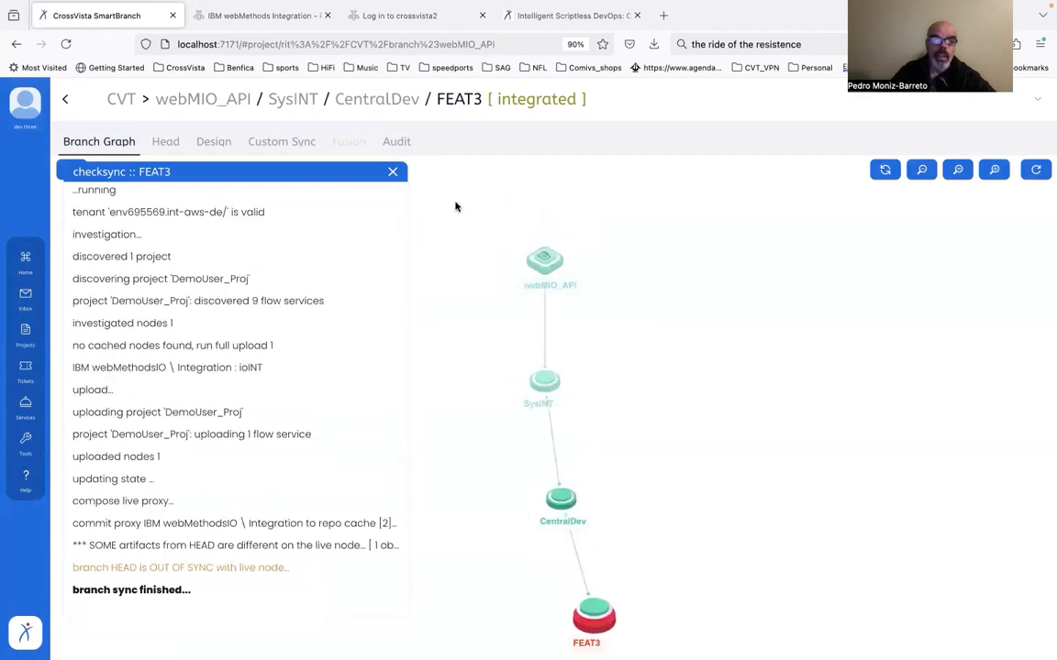
left_click(393, 172)
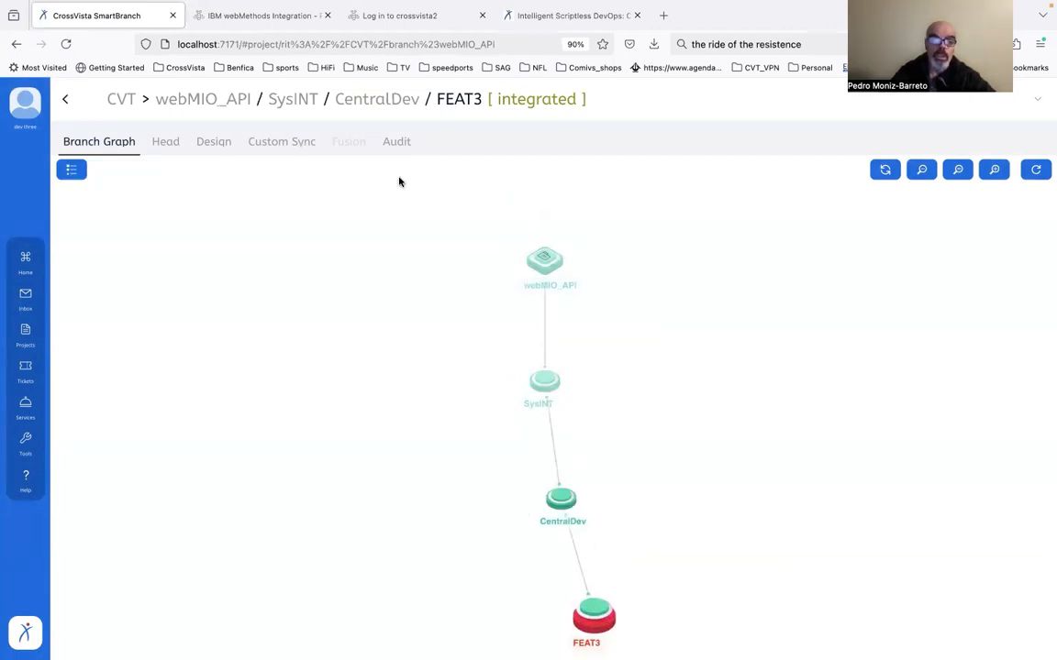
Open the FEAT3 versus live comparison and examine the differences in Feature_3SVC
left_click(596, 620)
left_click(668, 623)
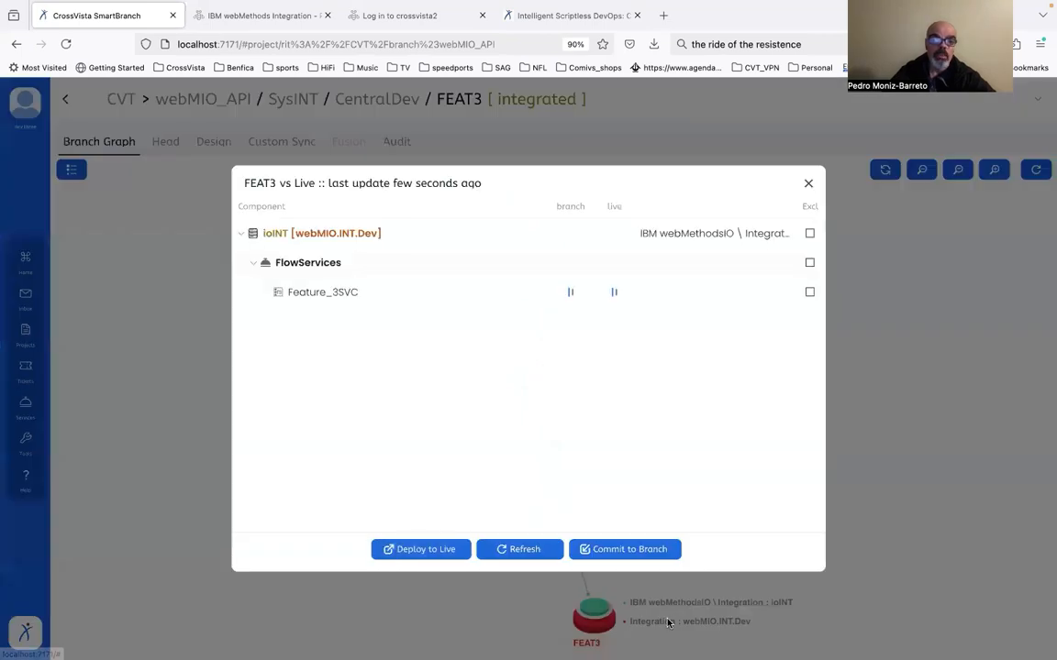
left_click(612, 293)
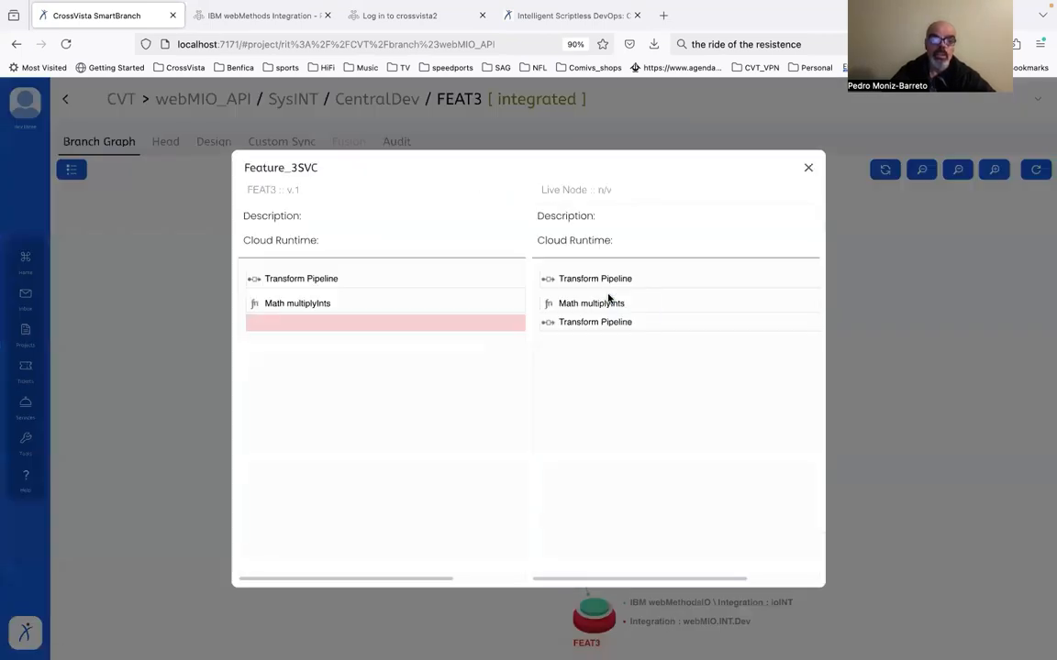
left_click(807, 172)
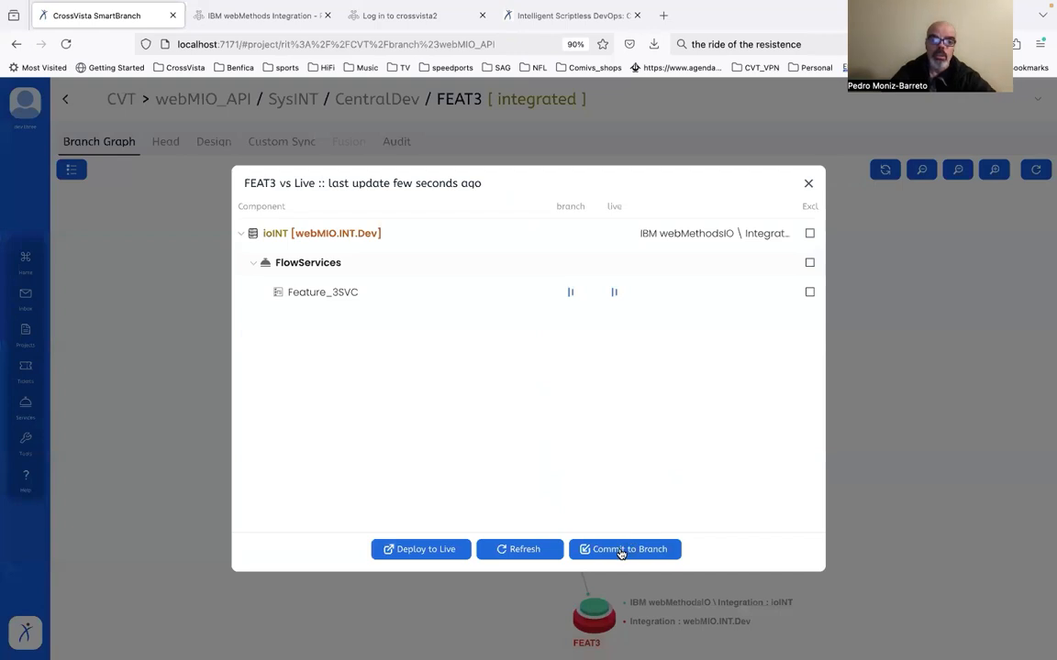
Commit the live Feature_3SVC change to the FEAT3 branch under CVCM ticket DM-8, keeping the proposed revision label and comment
left_click(620, 550)
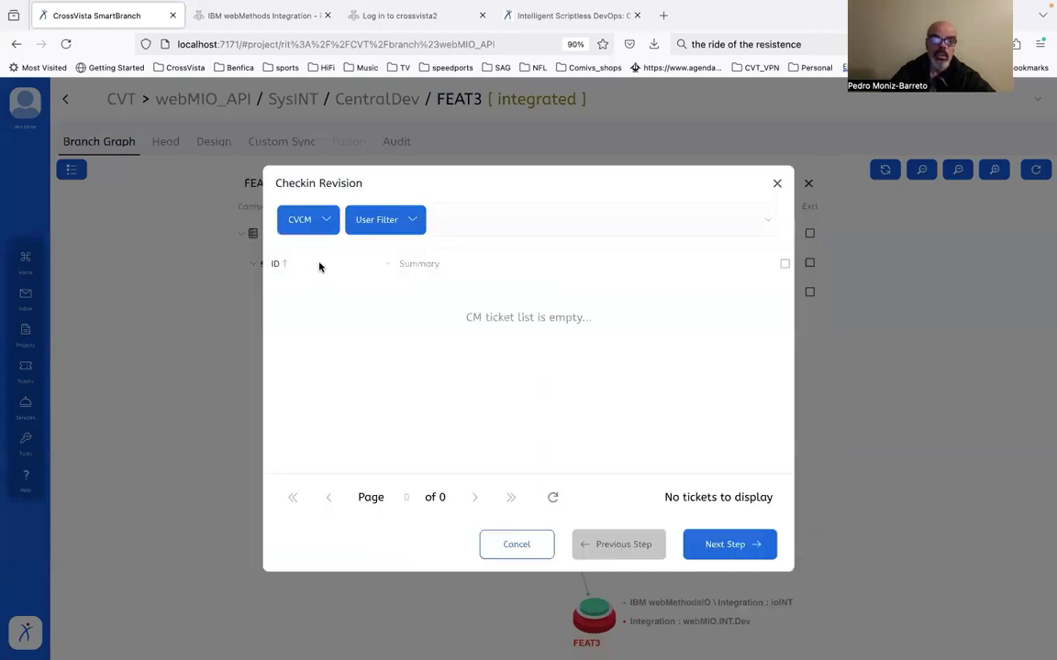
left_click(325, 220)
left_click(319, 257)
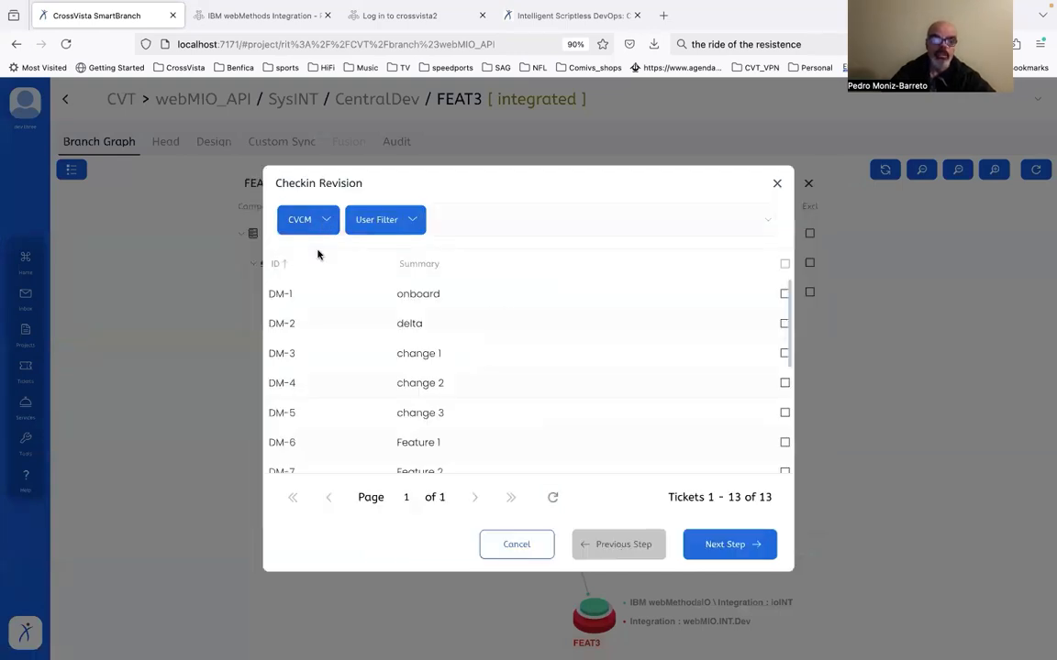
scroll(437, 380, "down", 3)
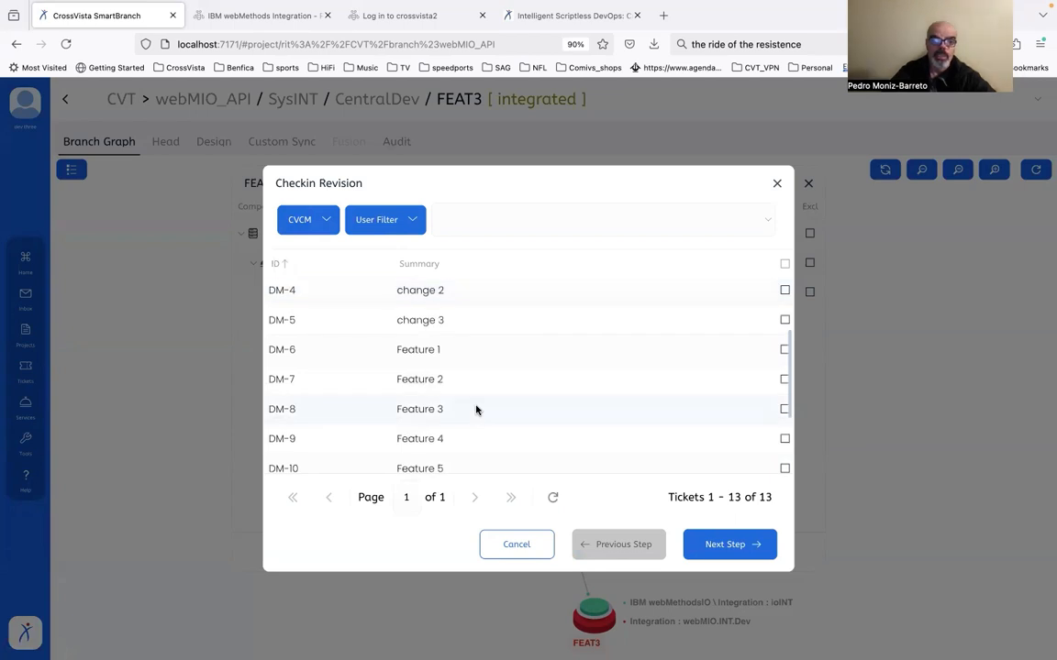
left_click(474, 410)
left_click(736, 545)
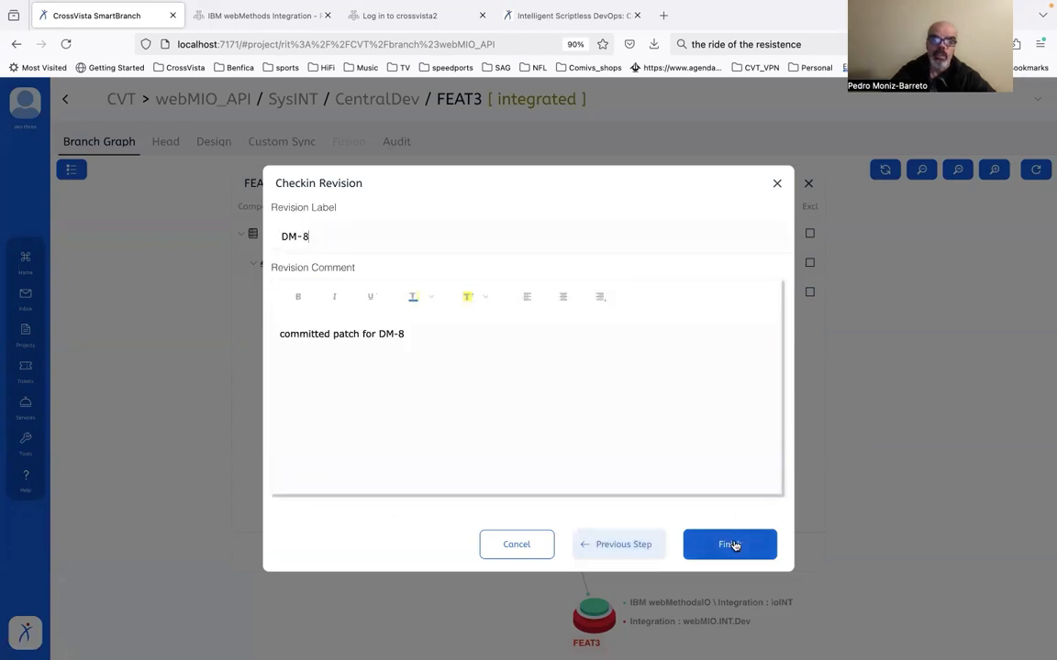
left_click(733, 545)
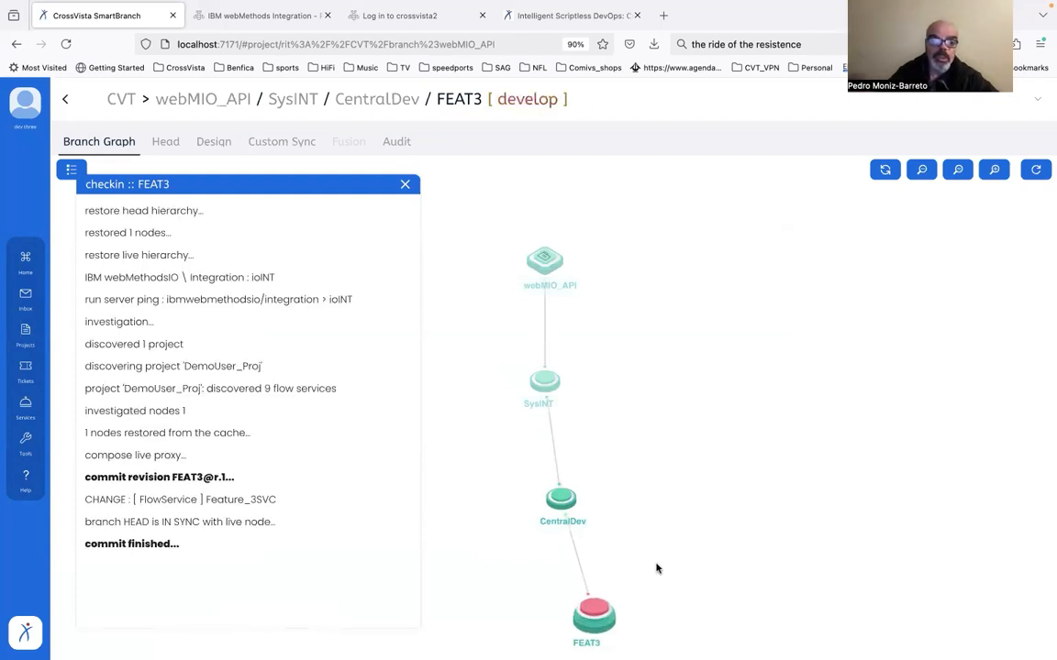
Set the FEAT3 branch to INTEGRATED
left_click(602, 609)
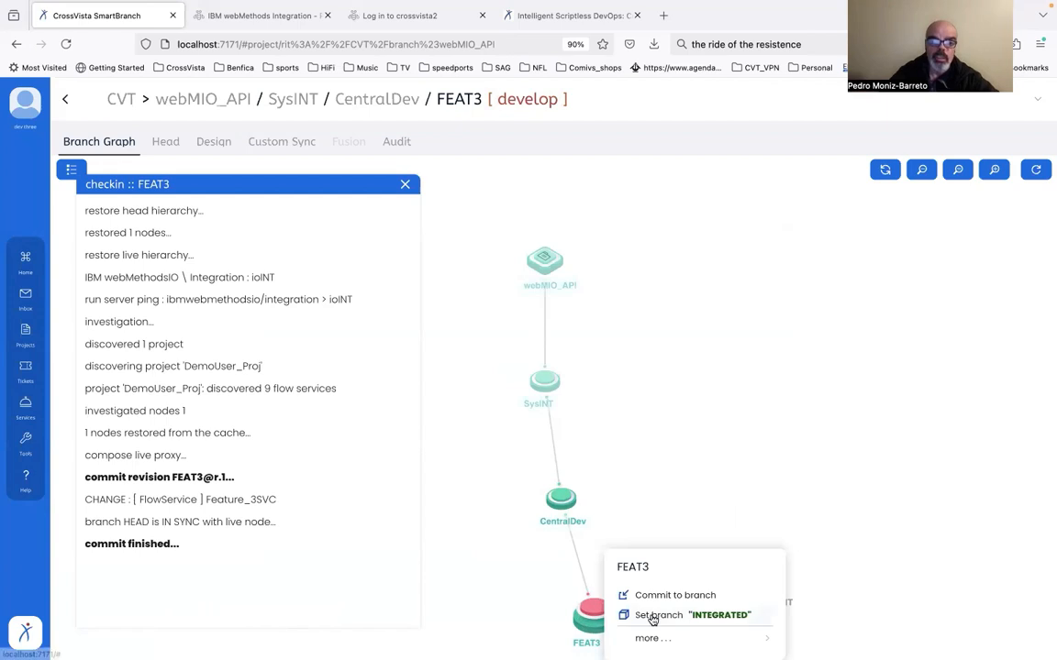
left_click(647, 615)
left_click(553, 411)
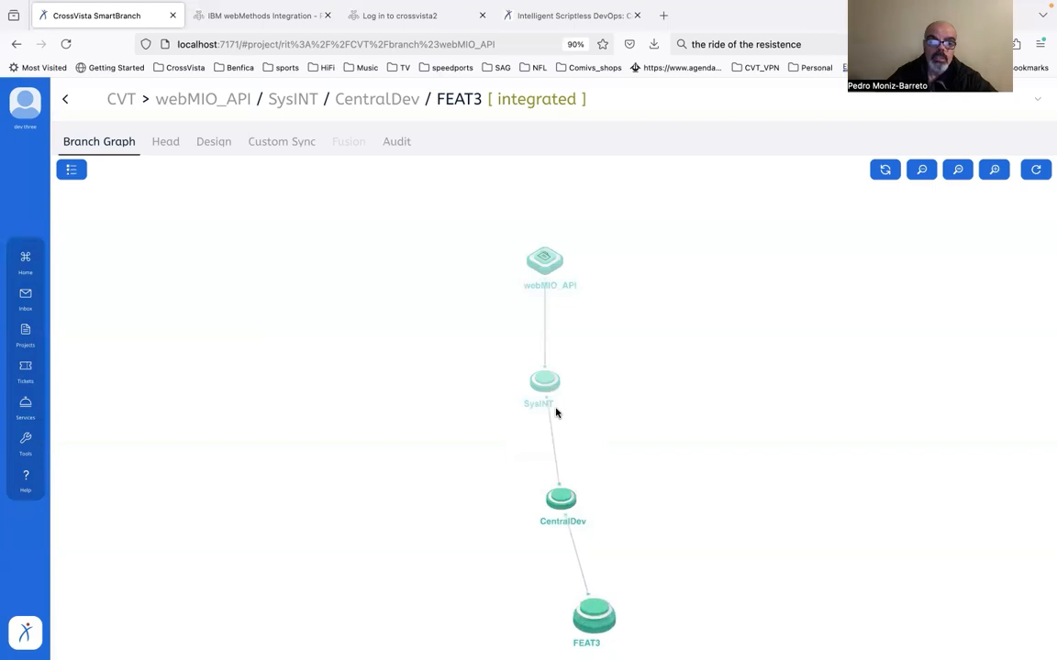
Log out of the dev3 account and log in as demo, entering the account password
left_click(30, 113)
left_click(53, 165)
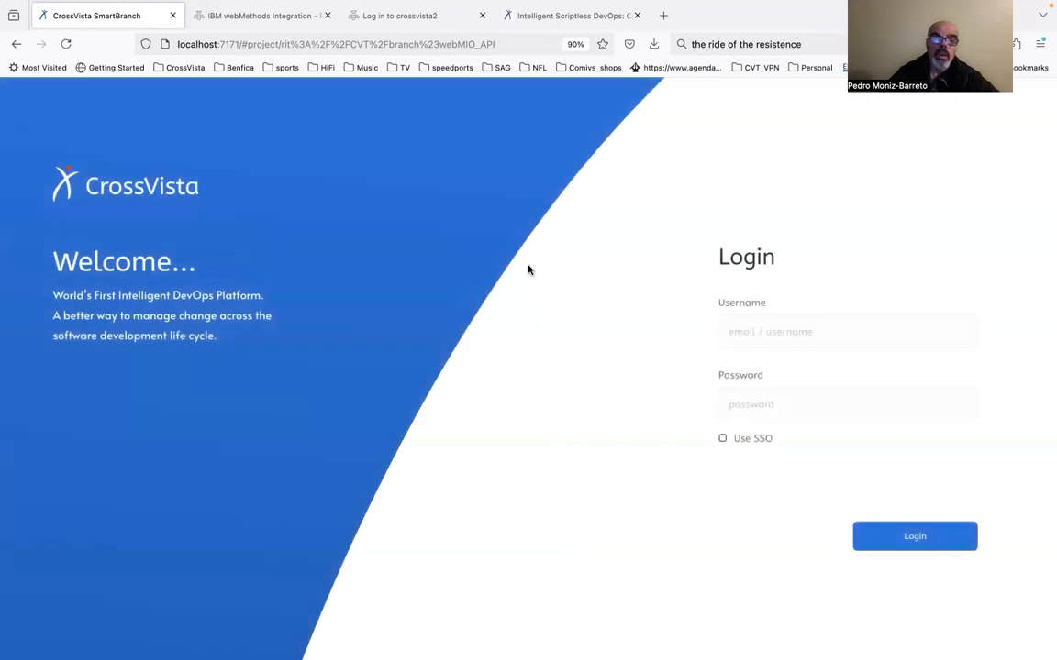
type("demo")
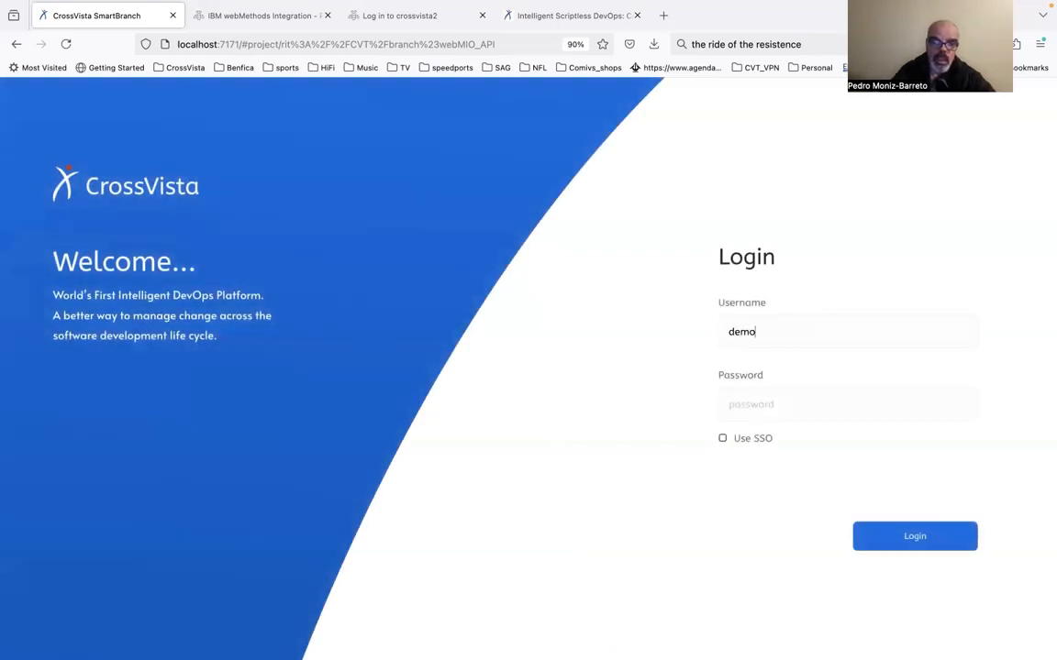
key("Tab")
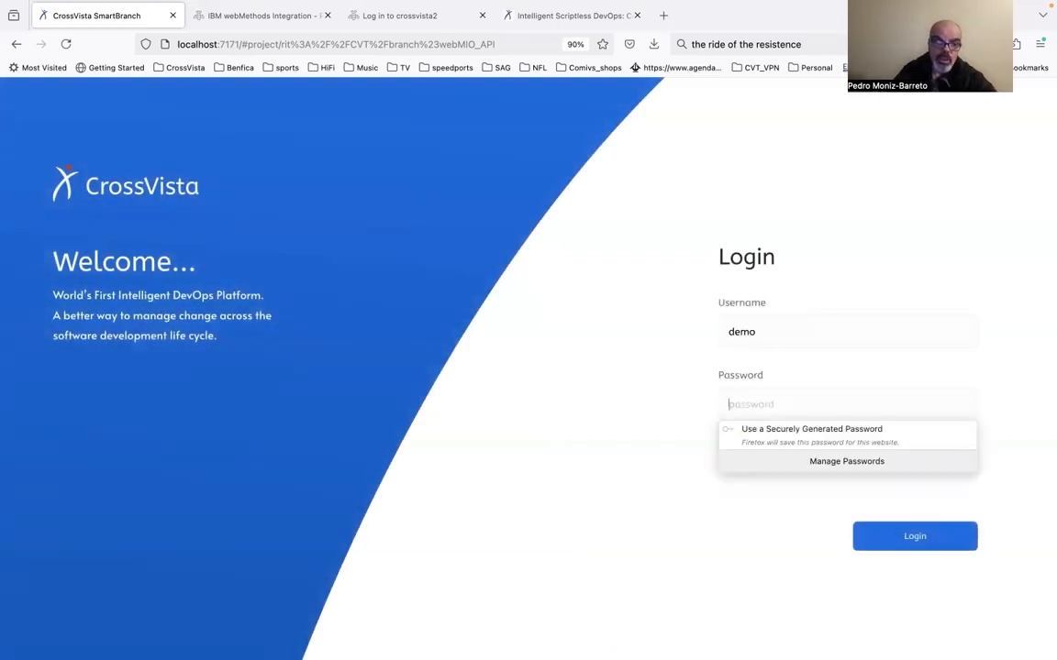
type("dem")
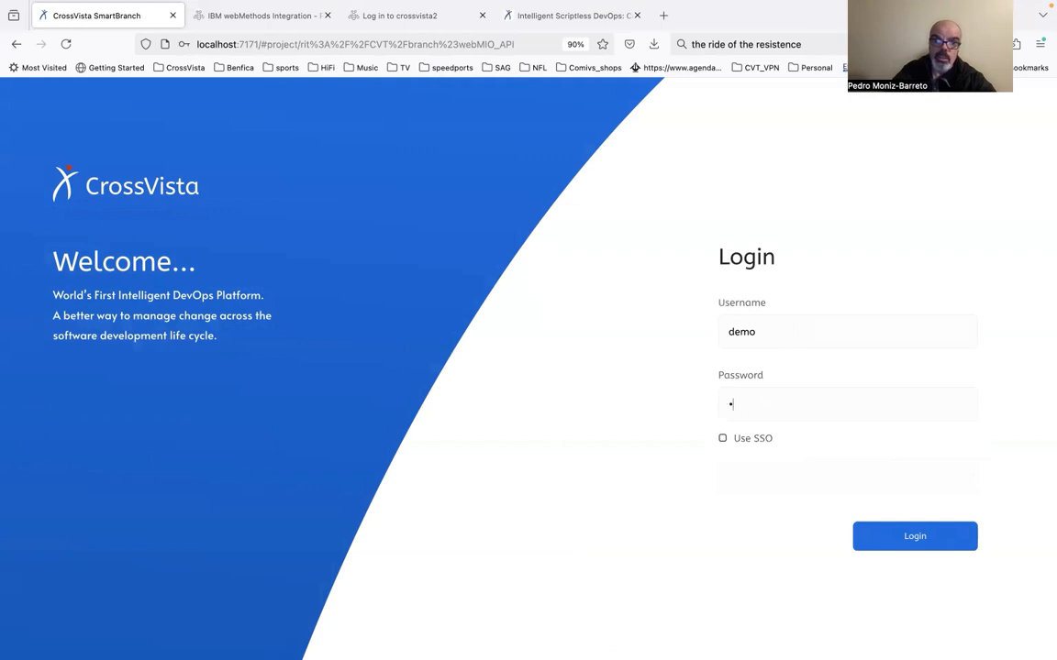
type("em")
key("Return")
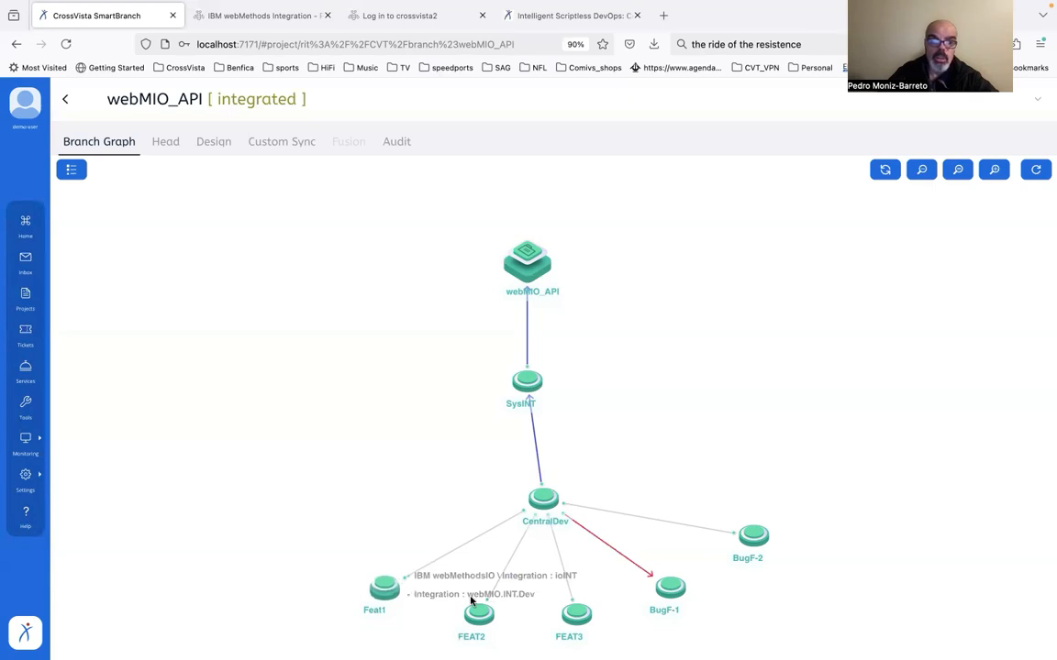
Review the collisions on the link between CentralDev and SysINT, and select the SysINT branch
mouse_move(742, 544)
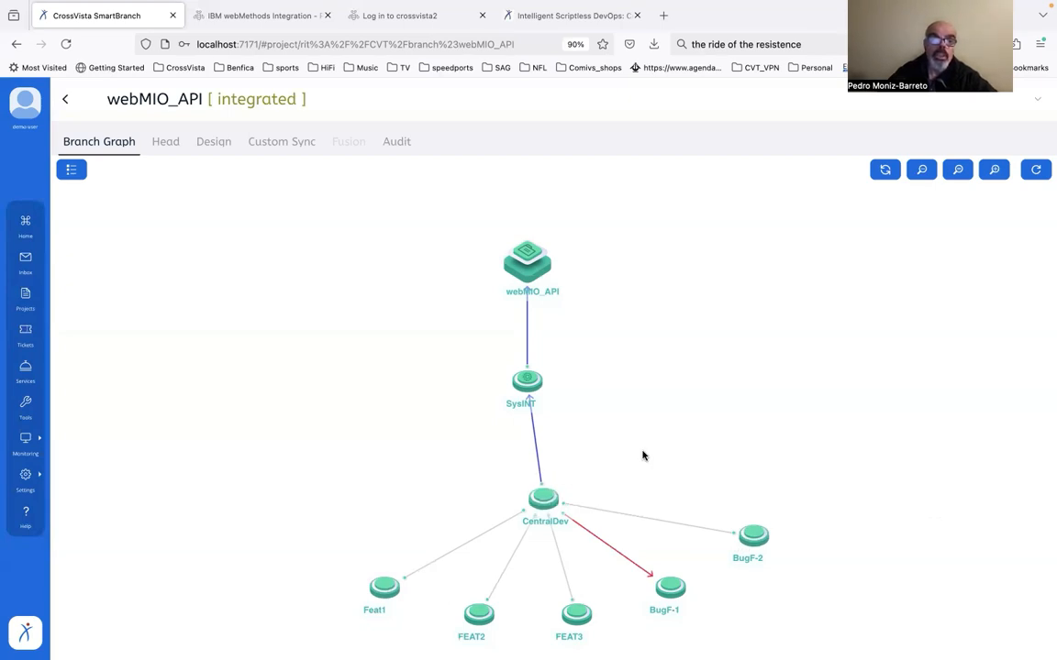
left_click(537, 451)
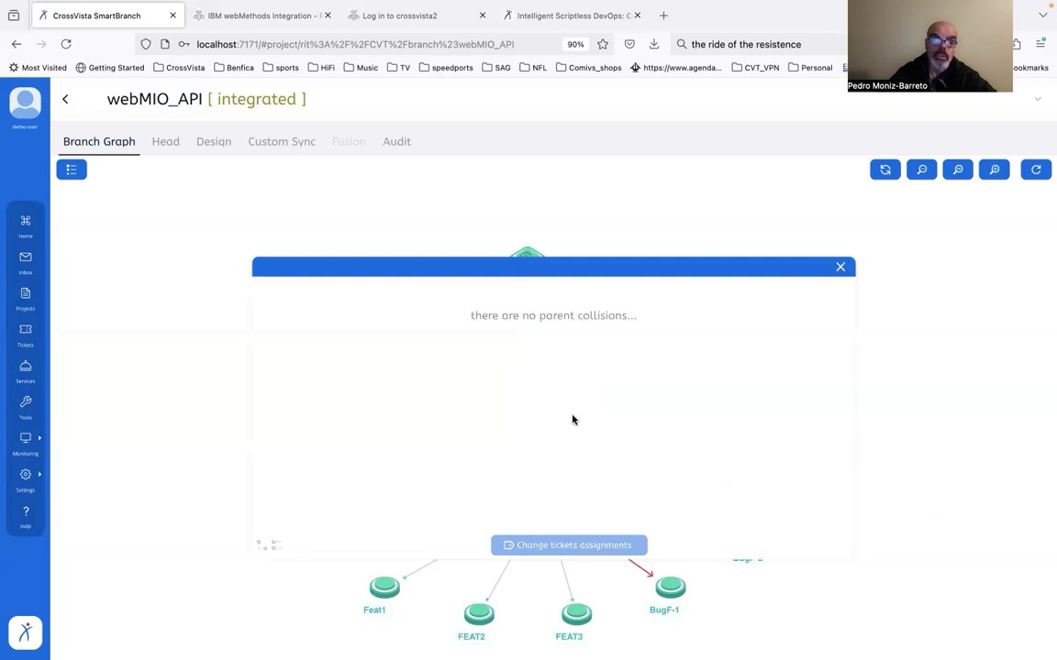
left_click(842, 267)
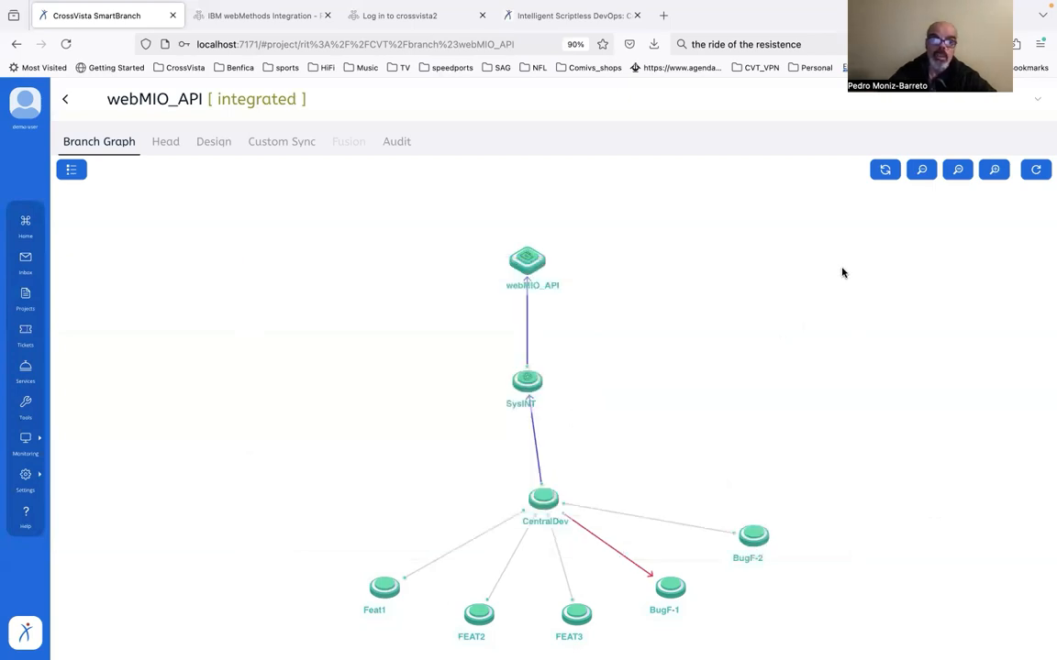
left_click(528, 381)
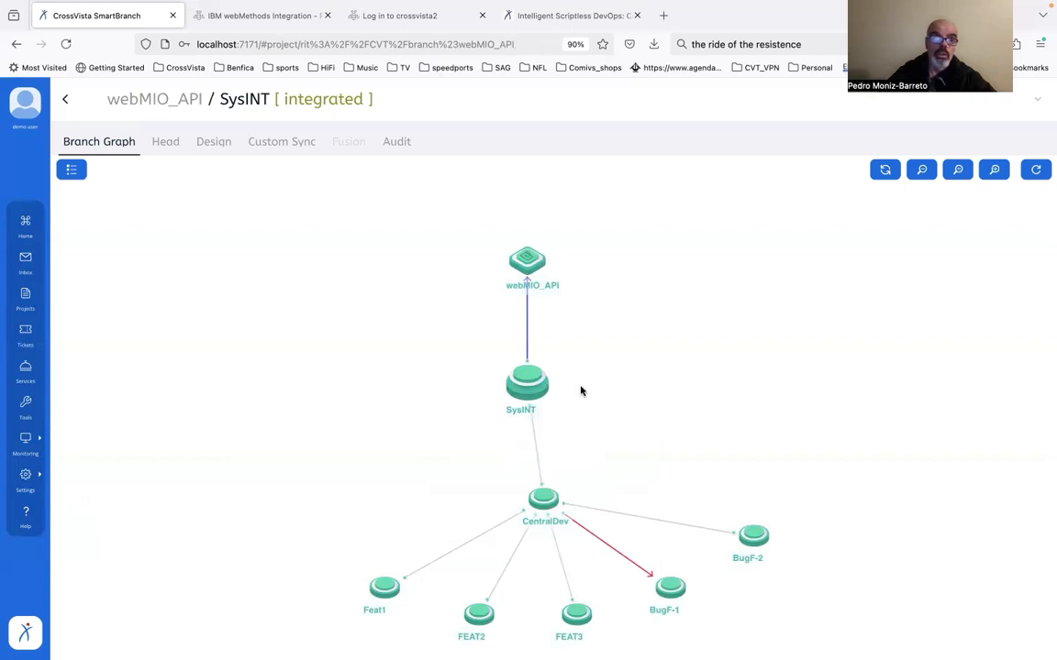
left_click_drag(487, 359, 577, 407)
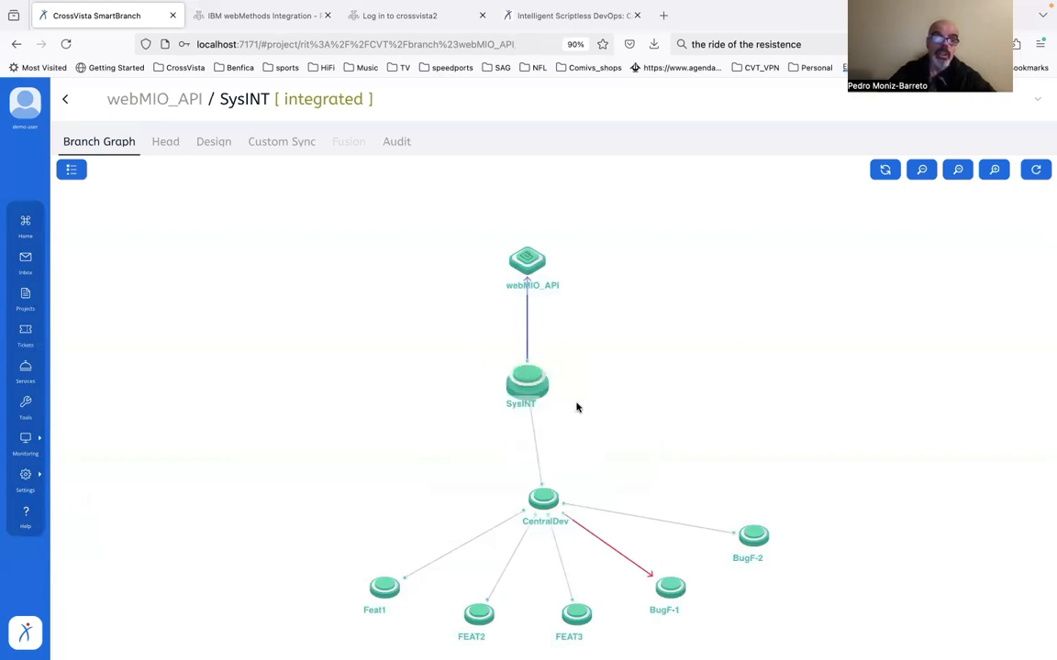
Check the live sync of the SysINT branch and review the pending changes on the link between SysINT and webMIO_API
right_click(532, 378)
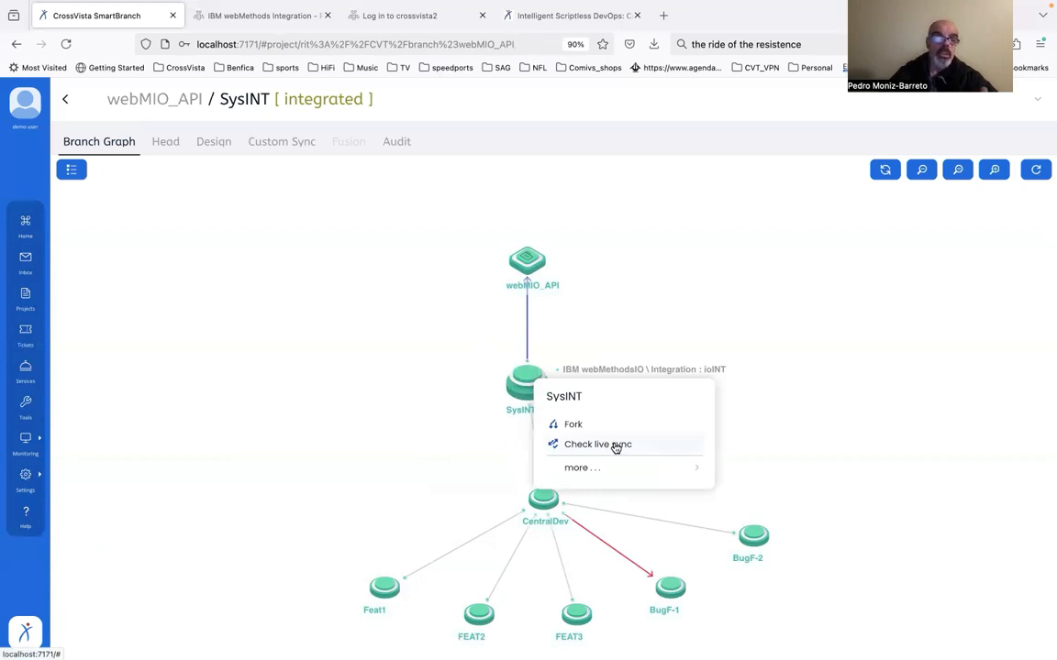
left_click(615, 445)
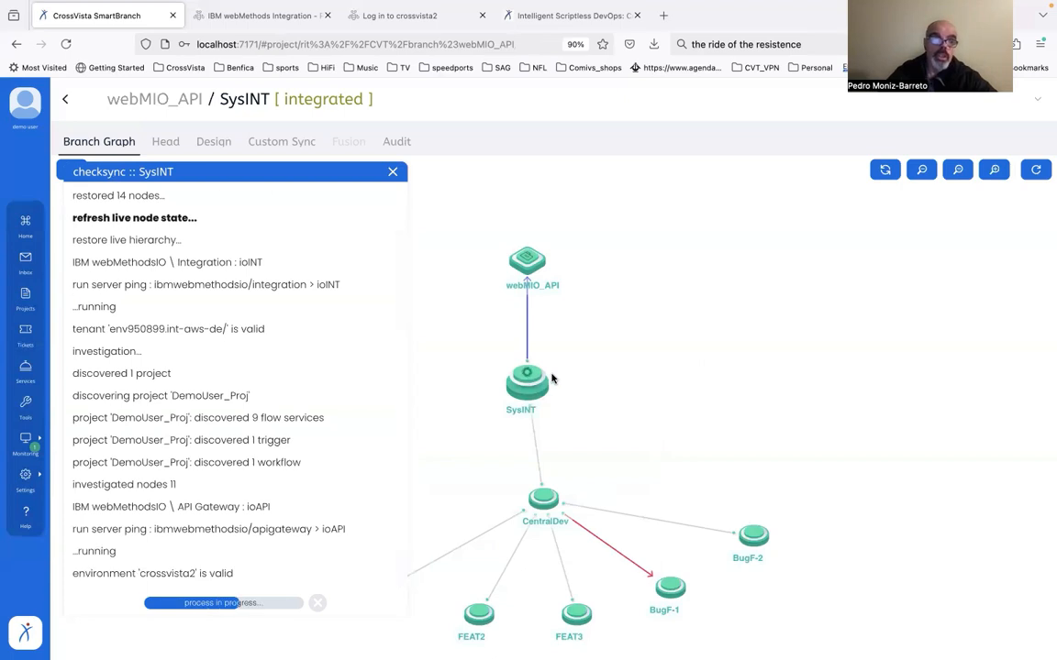
mouse_move(525, 267)
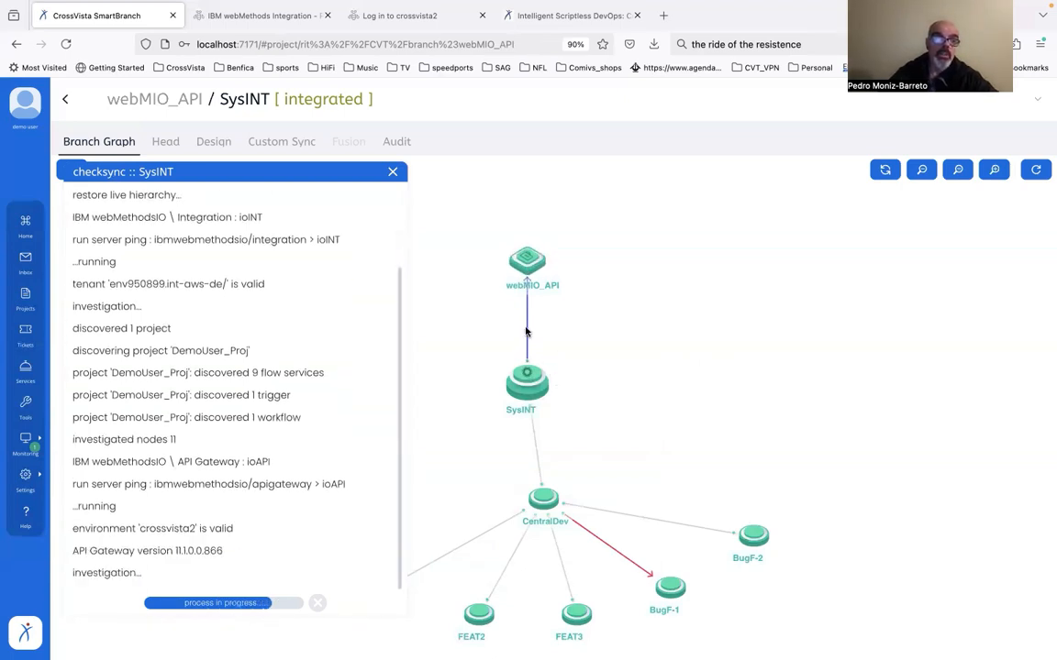
left_click(526, 332)
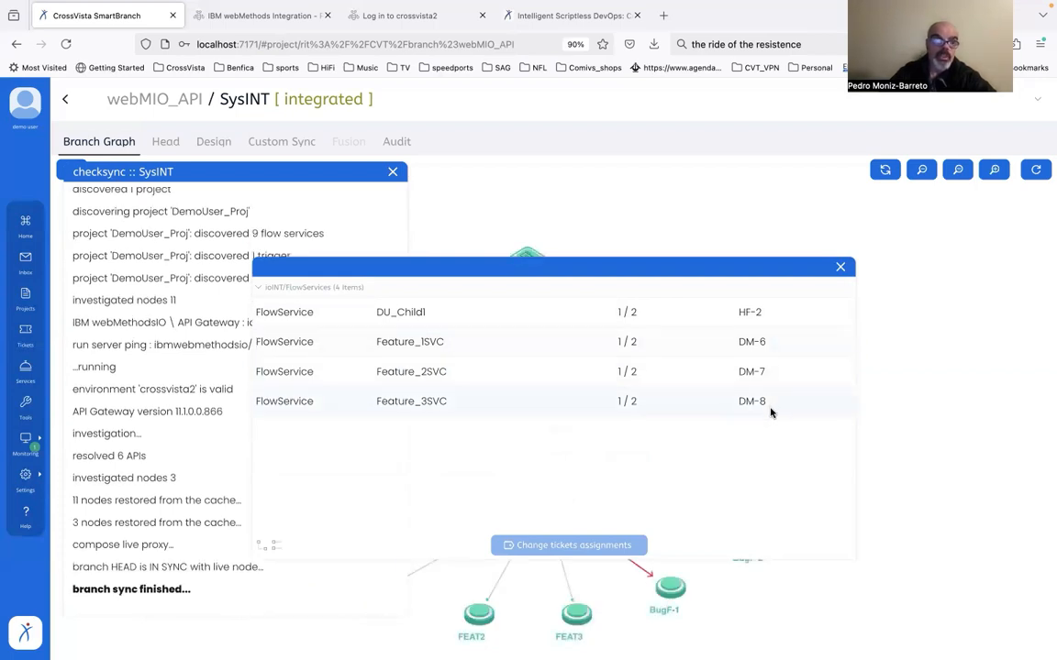
left_click(843, 268)
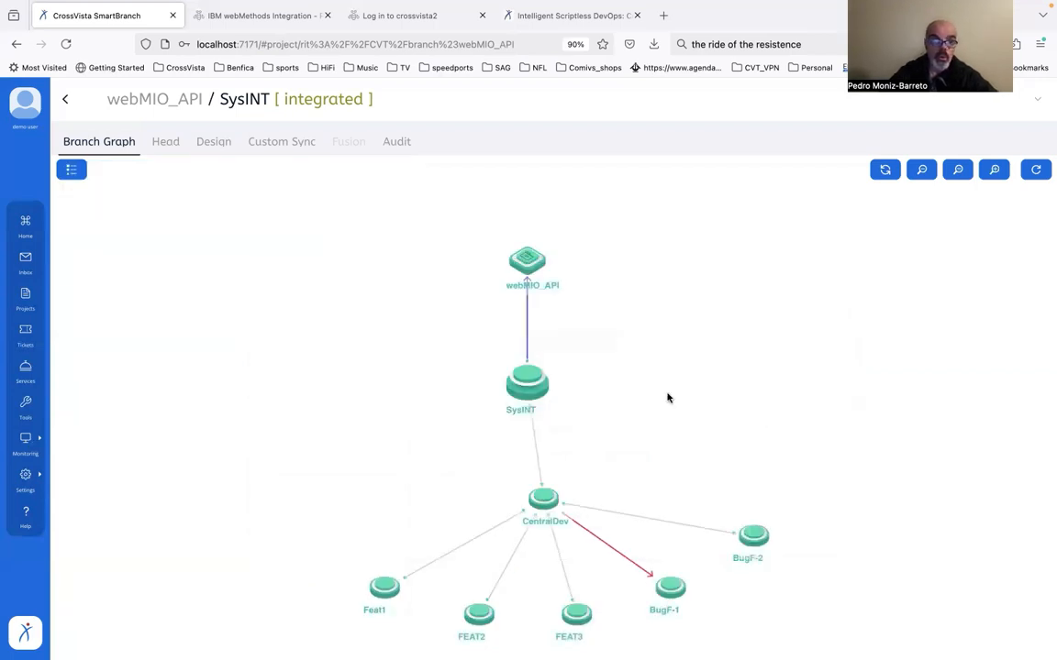
Set up an integration into webMIO_API by tickets, selecting only ticket HF-2 from SysINT
mouse_move(551, 496)
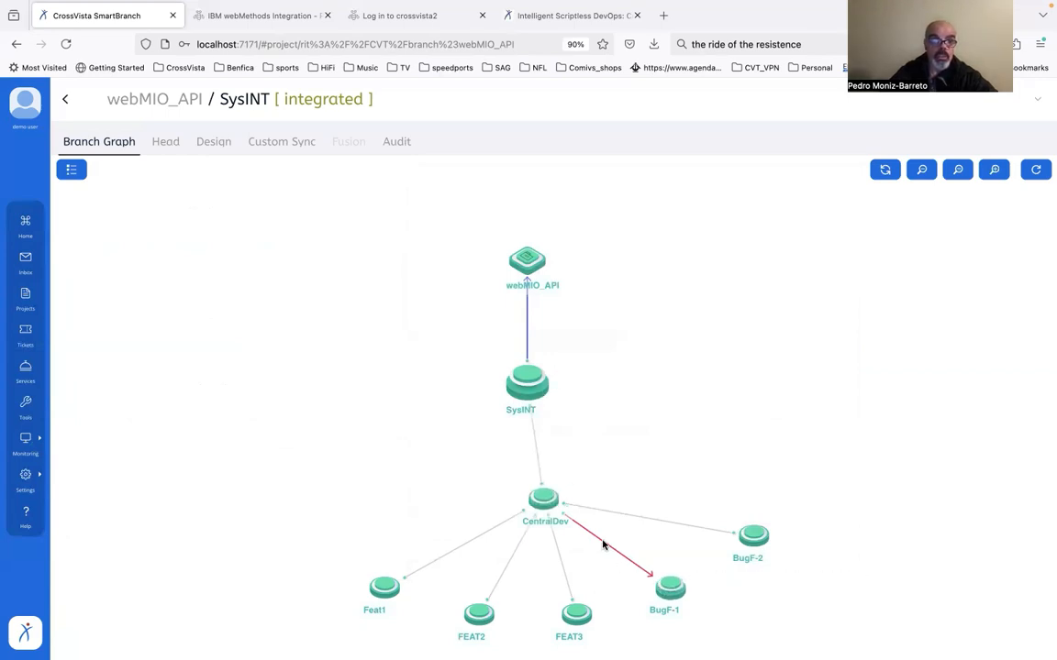
mouse_move(671, 589)
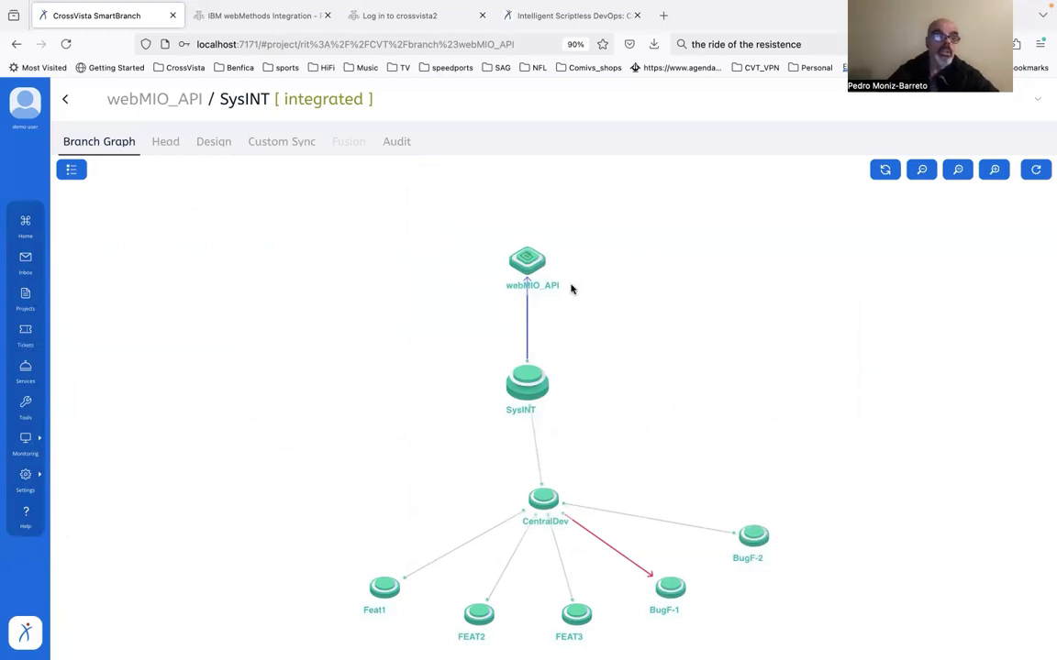
mouse_move(526, 261)
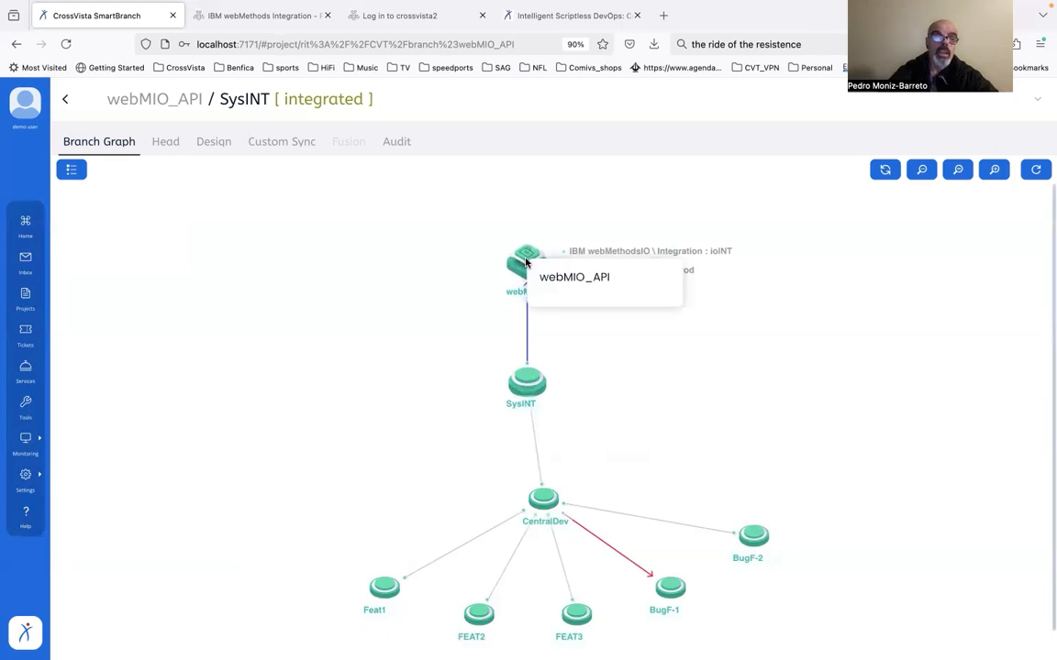
left_click(526, 262)
right_click(526, 261)
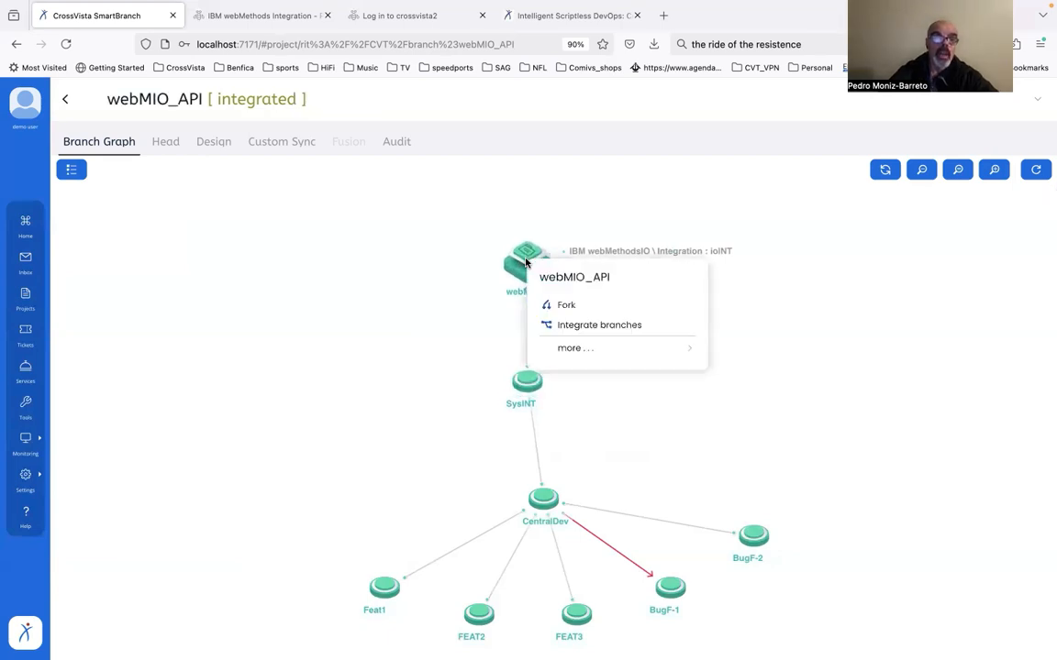
left_click(580, 326)
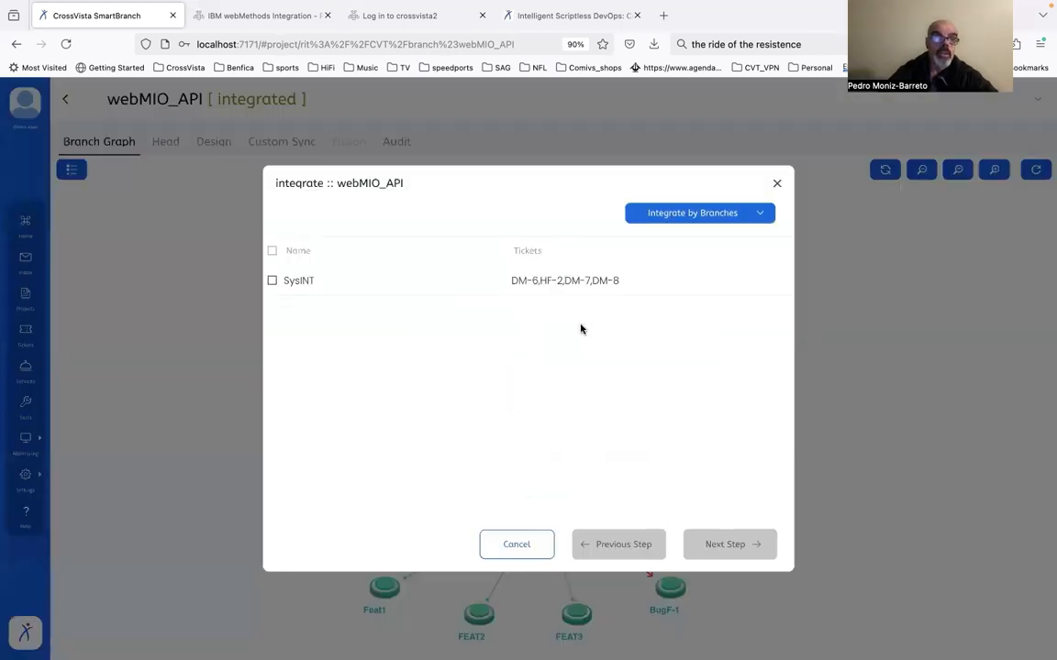
left_click(763, 215)
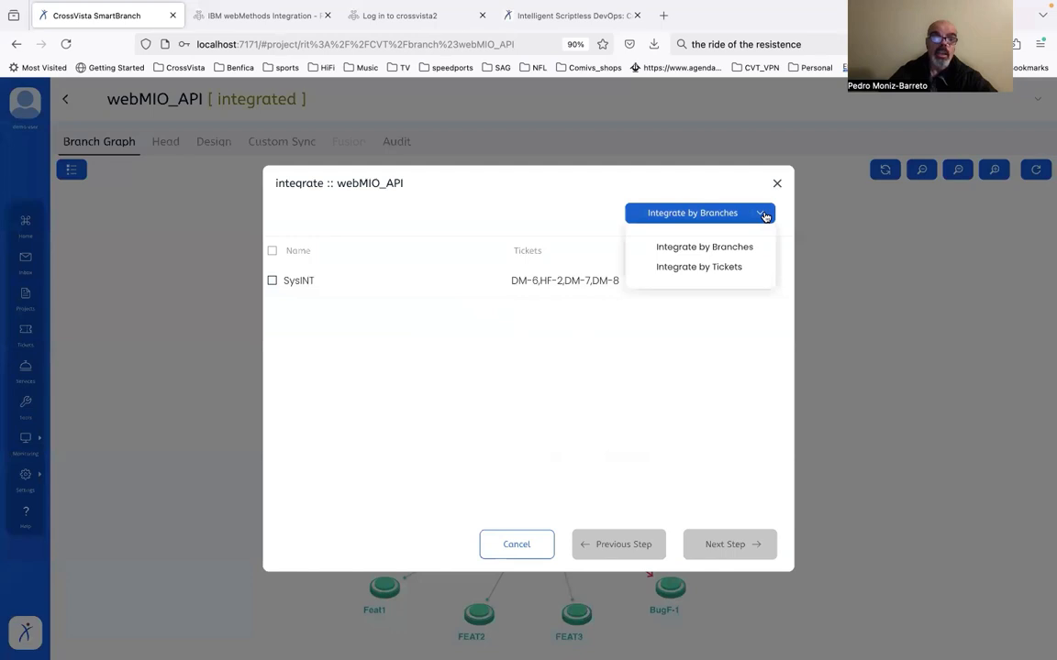
left_click(737, 267)
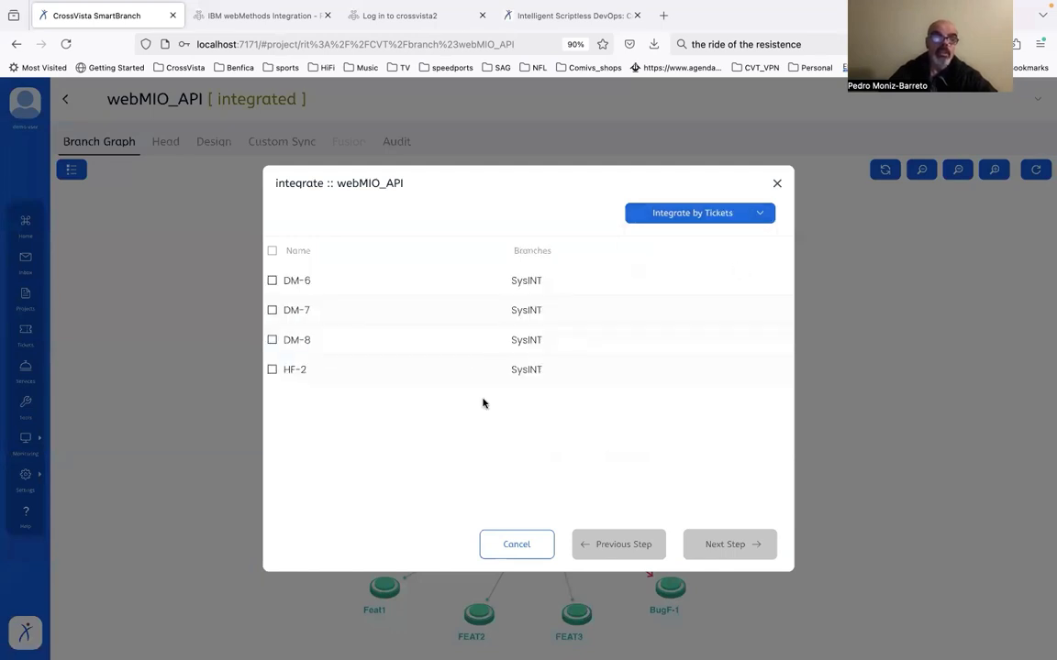
left_click(271, 370)
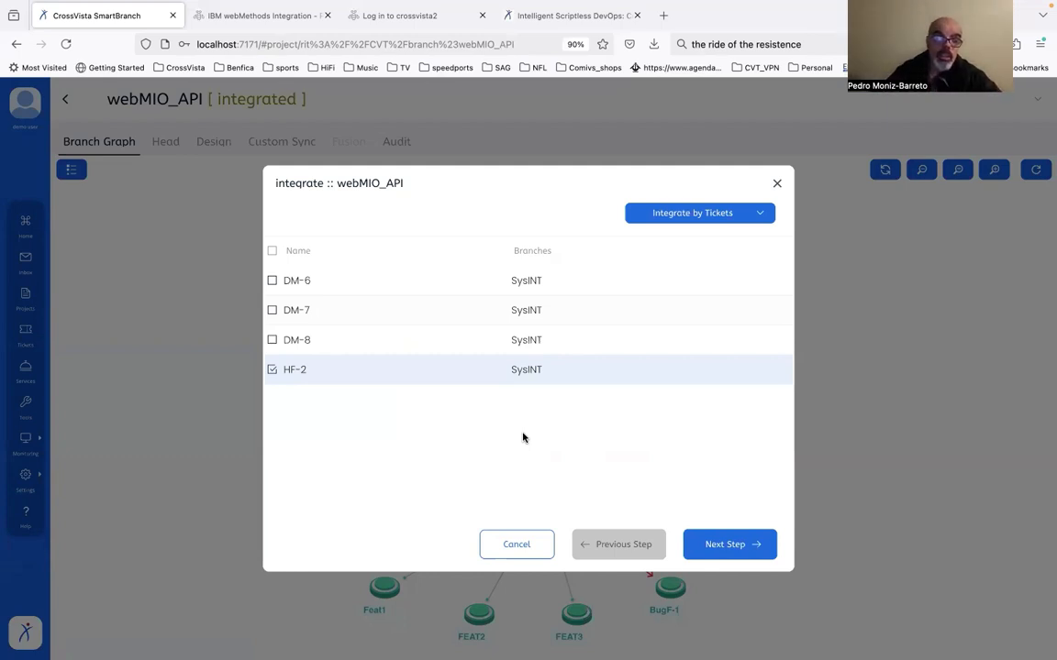
left_click(731, 546)
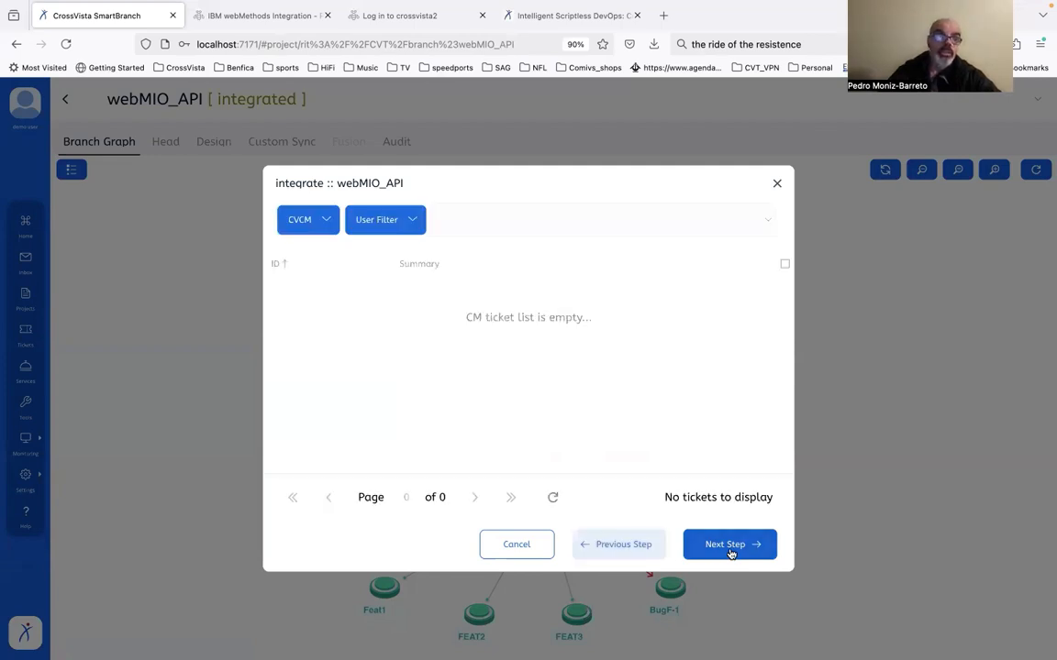
Use CVCM ticket HF-2 for the webMIO_API integration and run it with the proposed revision label and comment
left_click(334, 223)
left_click(329, 257)
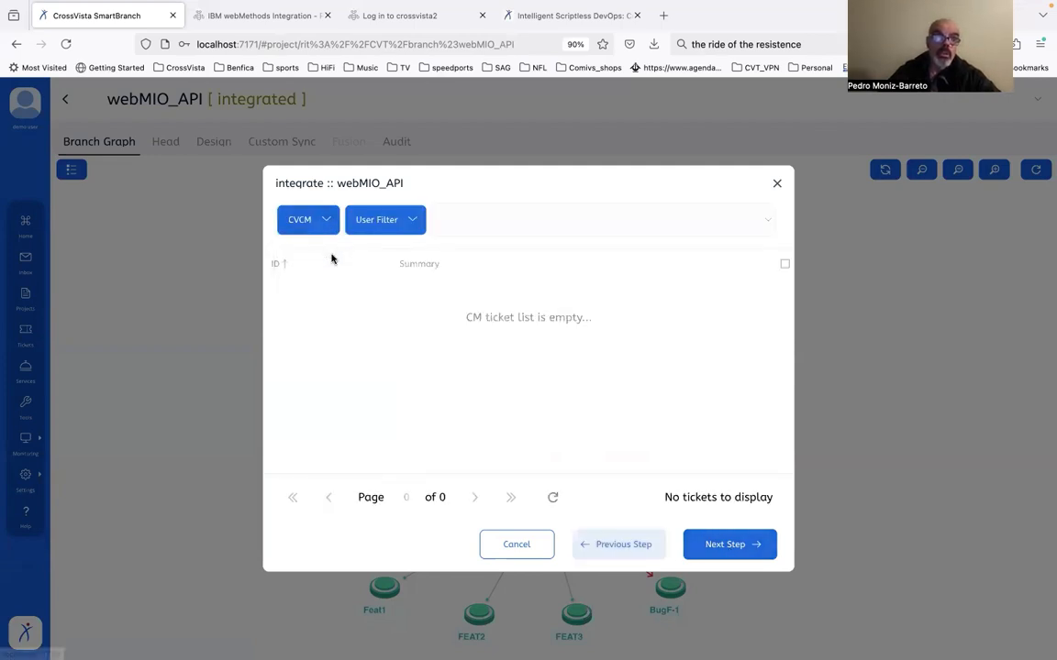
scroll(581, 400, "down", 5)
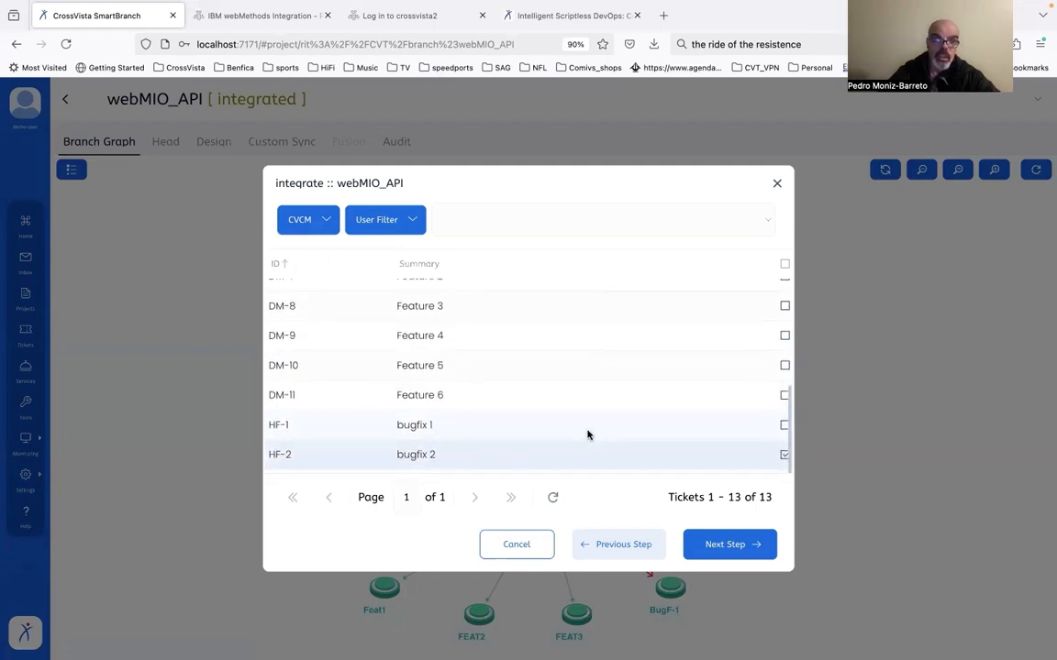
left_click(740, 548)
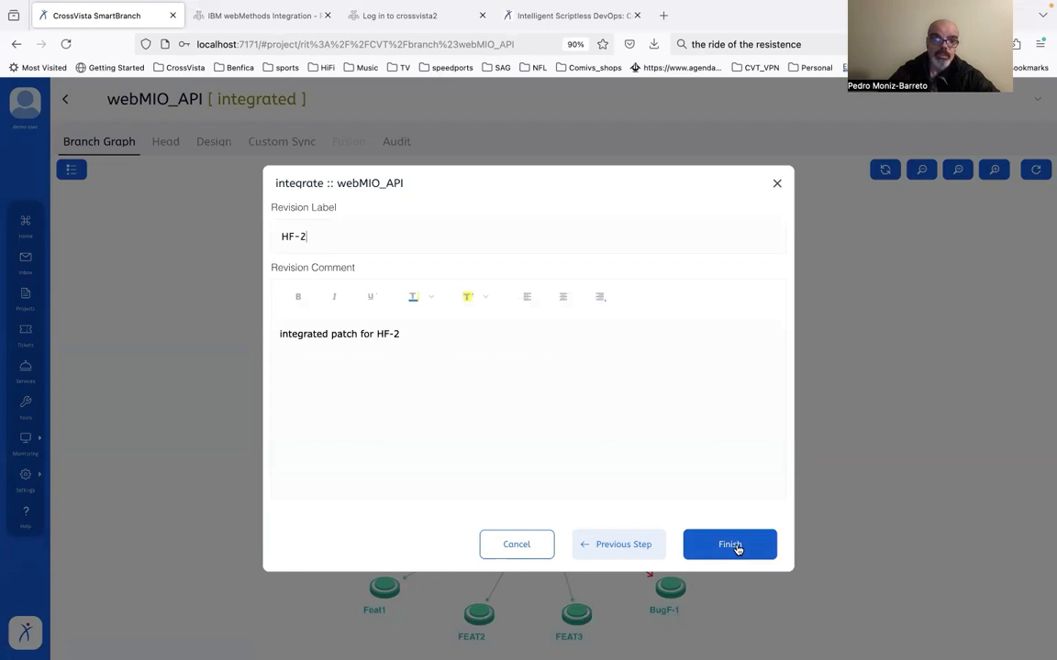
left_click(735, 548)
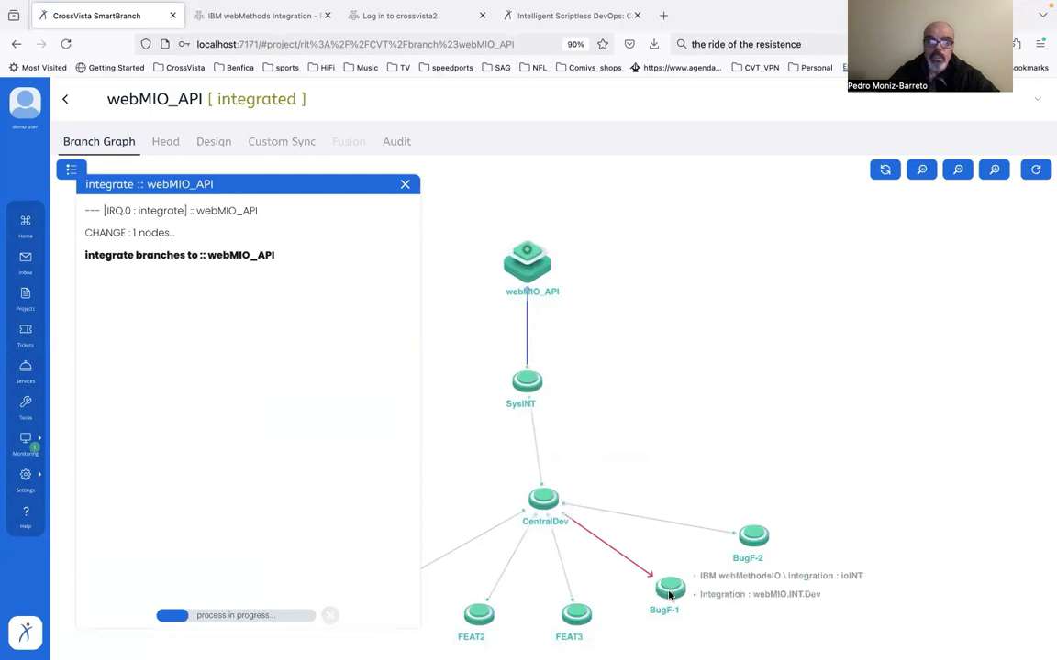
Log out of the demo account and log in as dev4, entering the account password
right_click(21, 111)
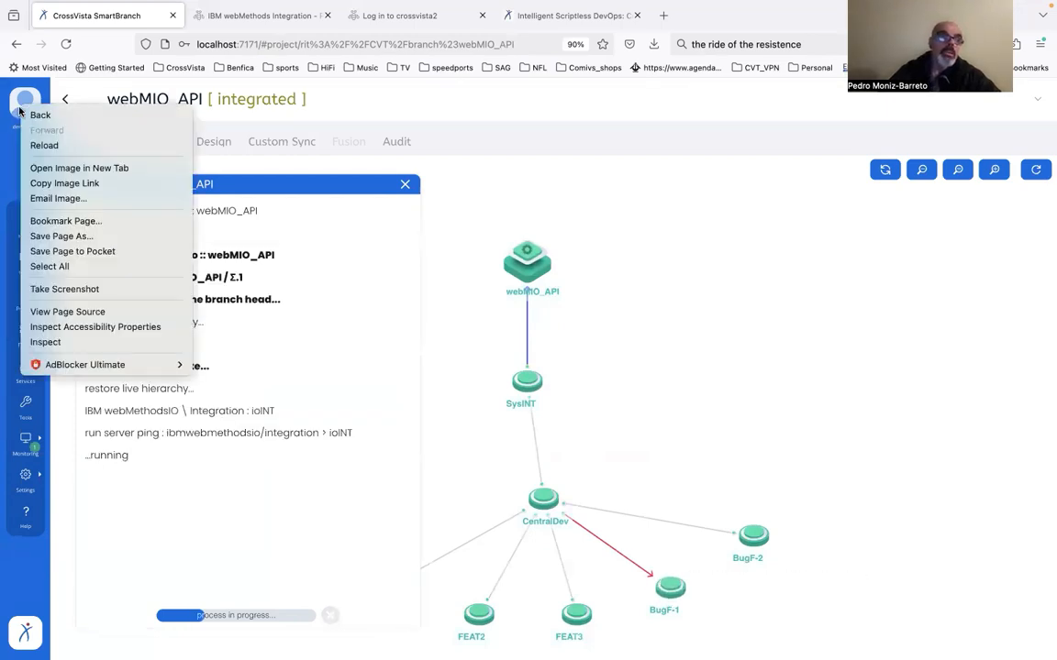
key("Escape")
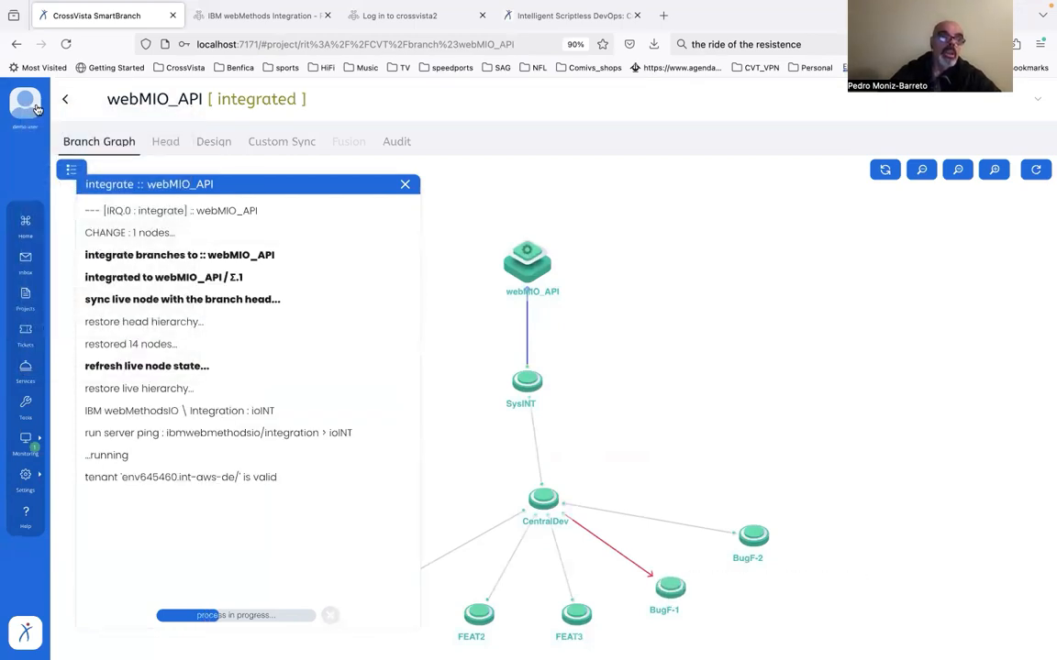
left_click(26, 99)
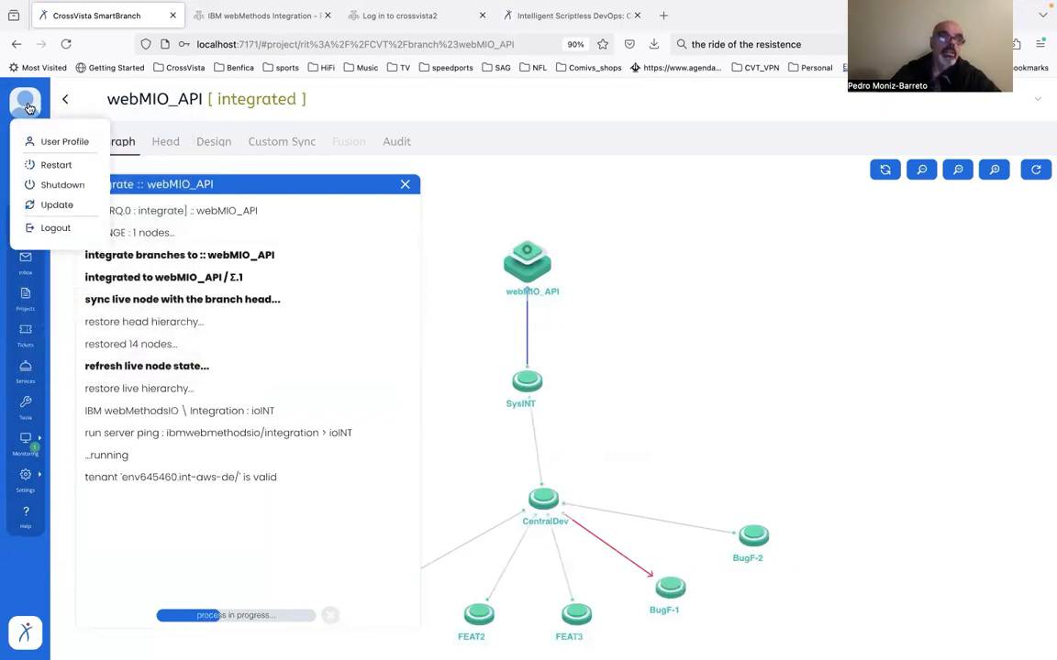
left_click(54, 230)
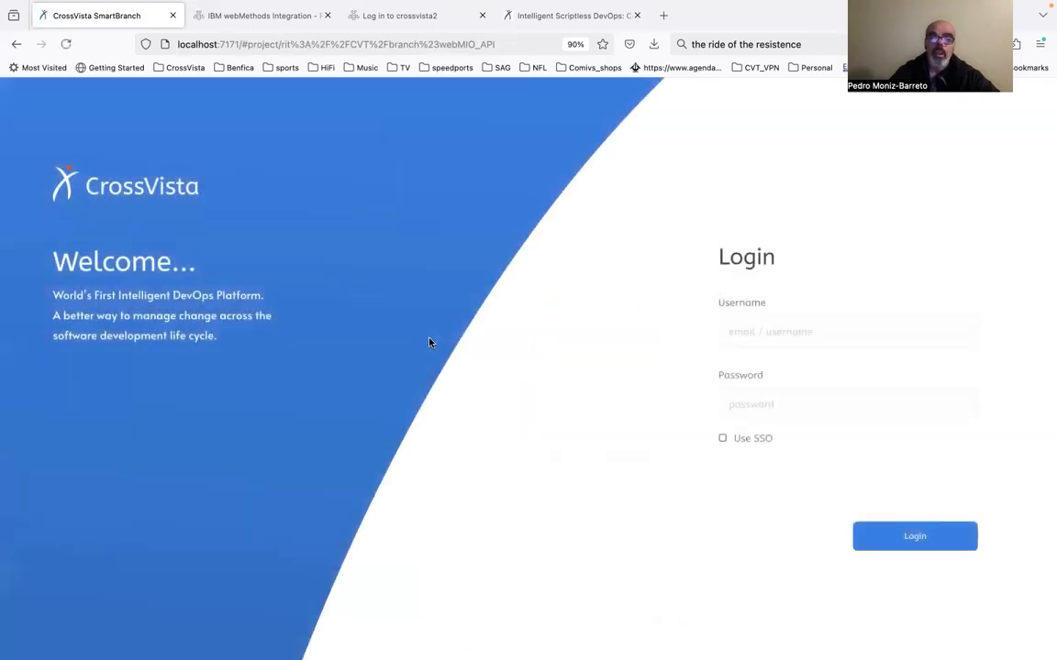
left_click(837, 328)
type("dev4")
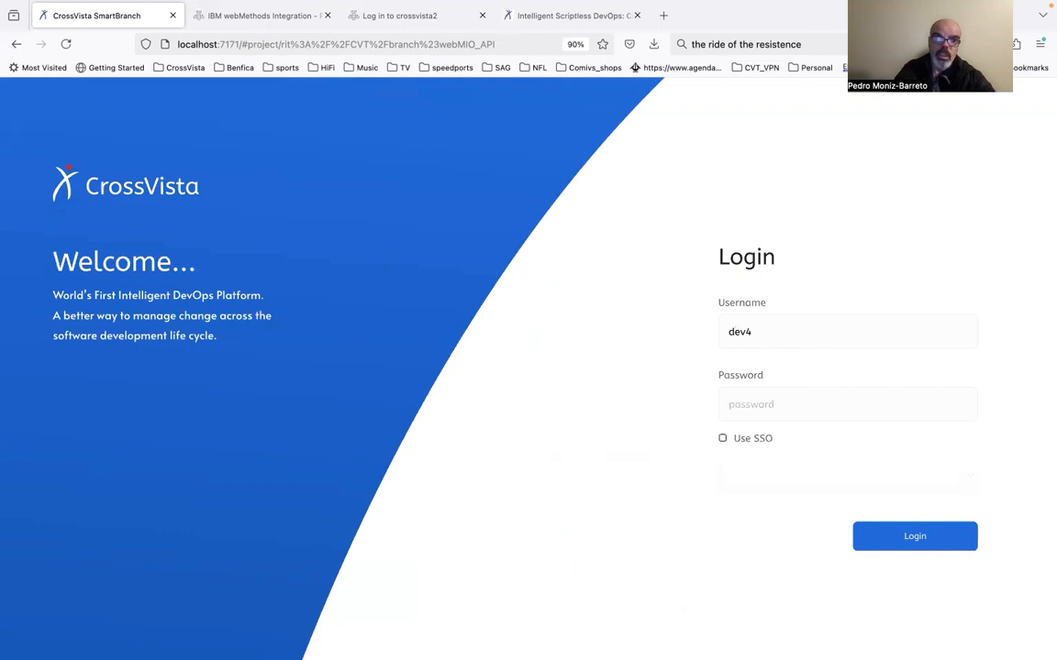
key("Tab")
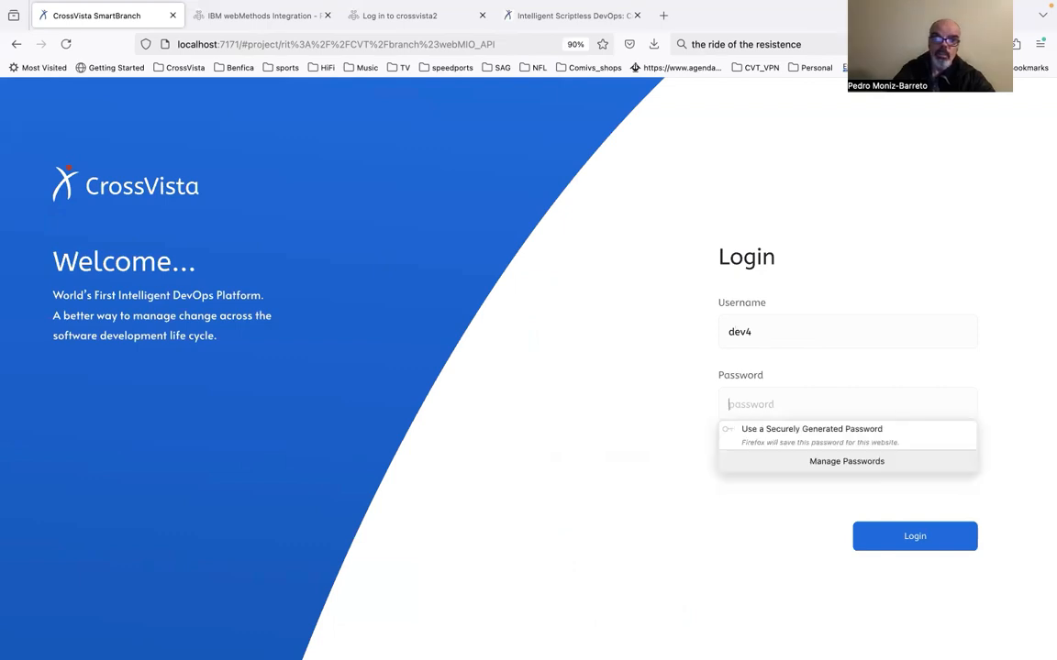
type("•••")
key("Return")
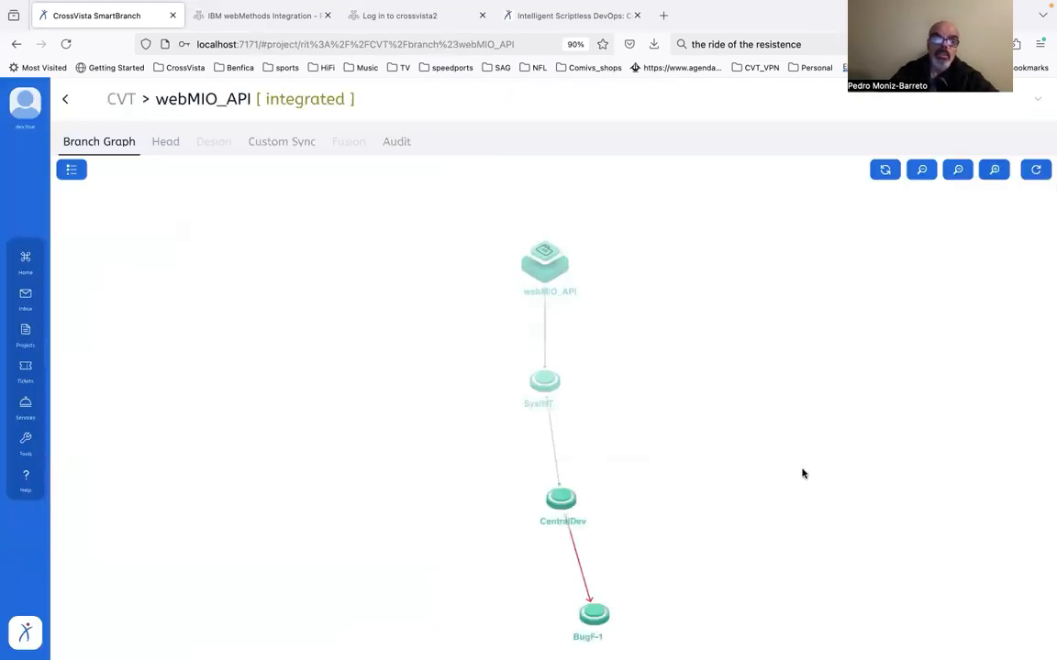
Sync the parent collisions into the BugF-1 branch with the Update method, committing the changes if synced successfully
mouse_move(594, 613)
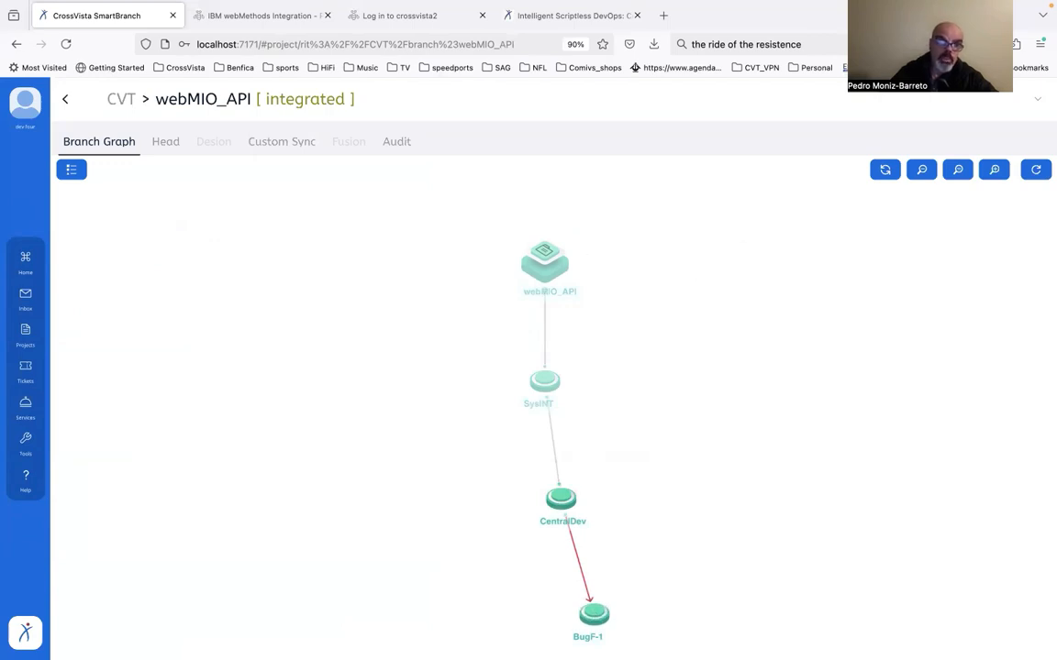
left_click(594, 616)
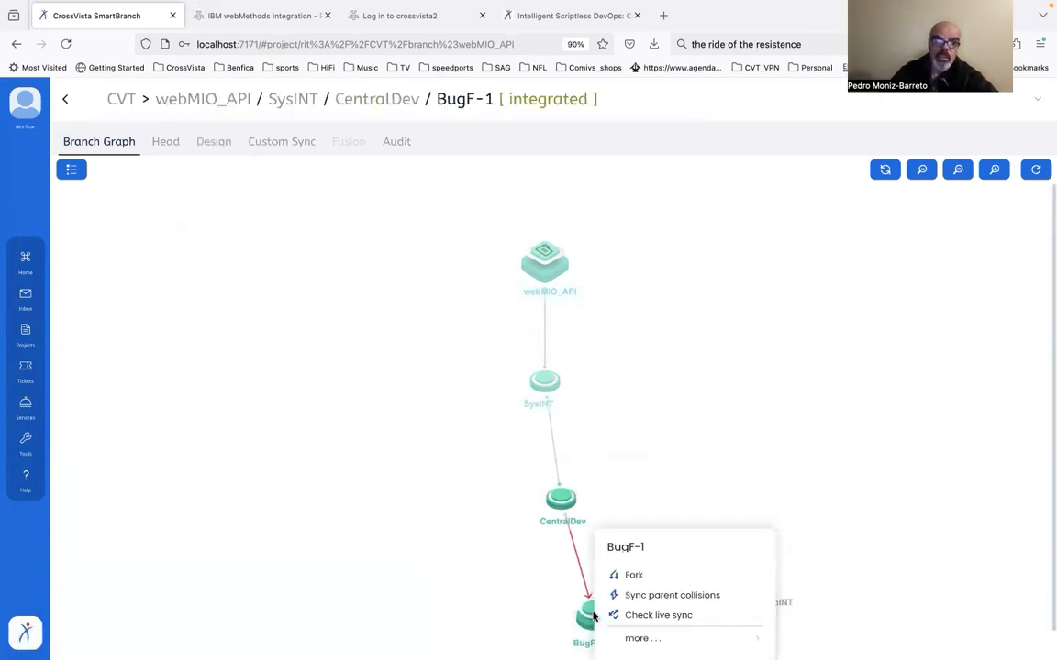
left_click(679, 595)
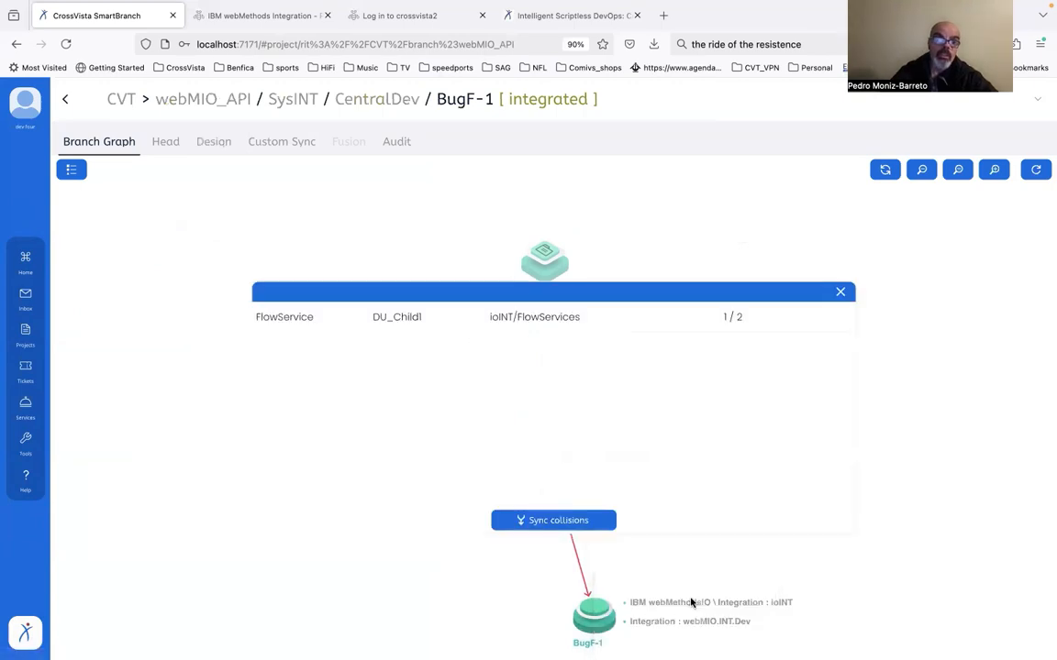
left_click(548, 521)
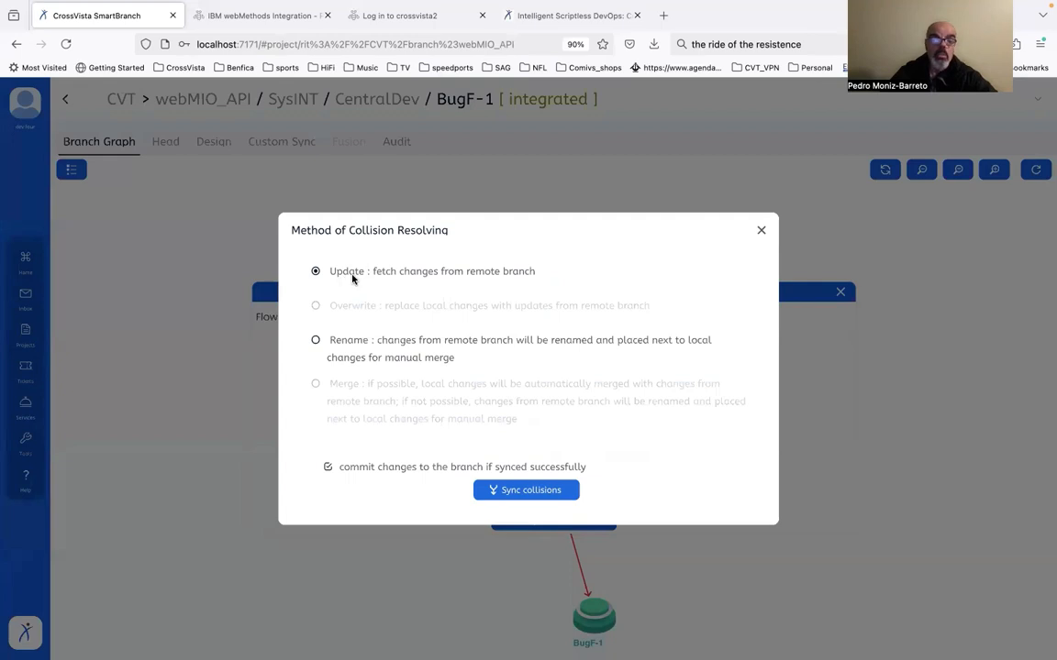
left_click(520, 492)
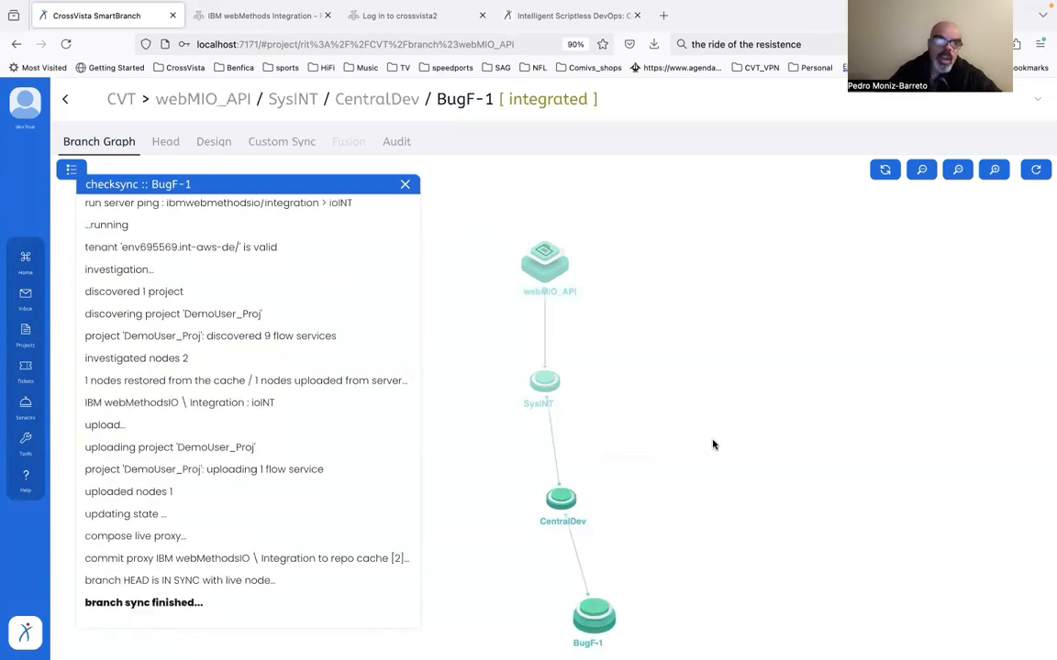
Switch to IBM webMethods Integration and open the DU_Parent flow service in DemoUser_Proj
left_click(261, 16)
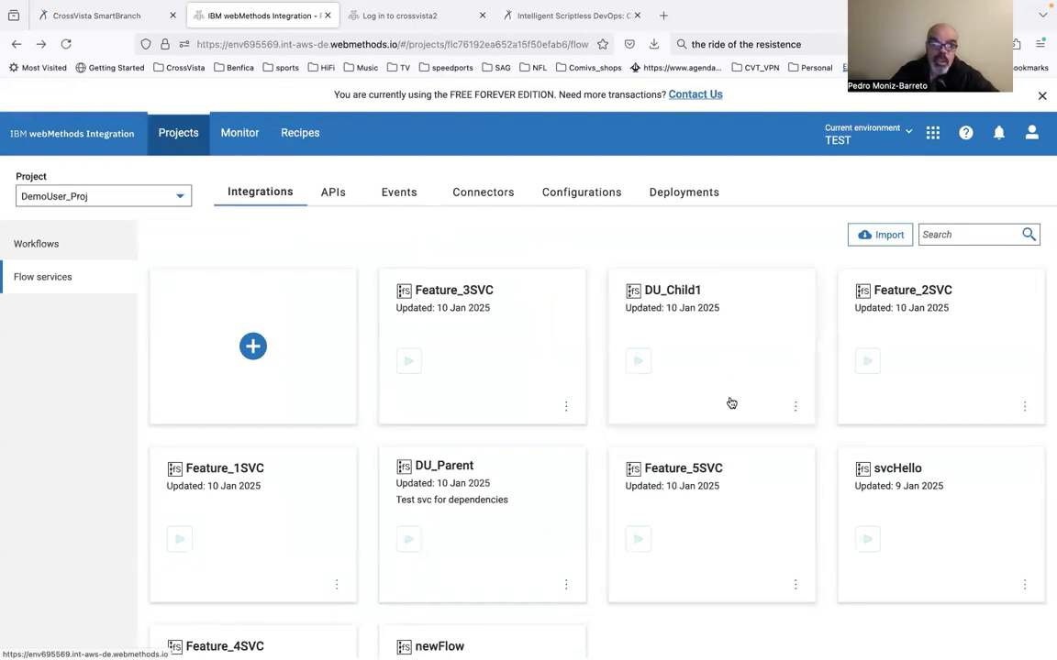
scroll(731, 403, "down", 2)
scroll(731, 404, "up", 1)
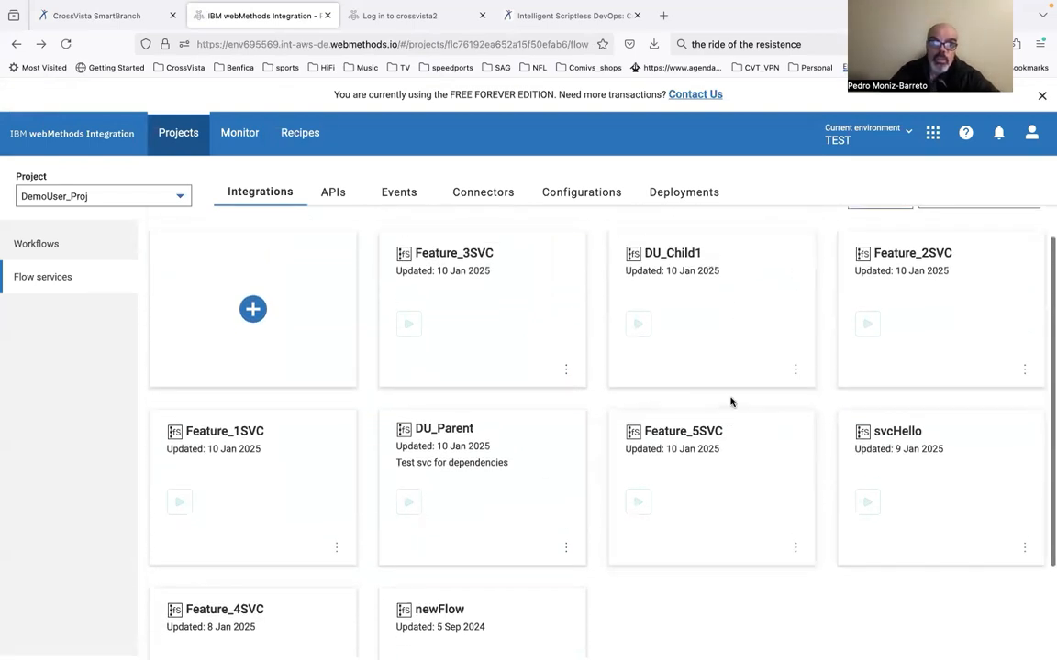
scroll(731, 401, "down", 1)
left_click(500, 481)
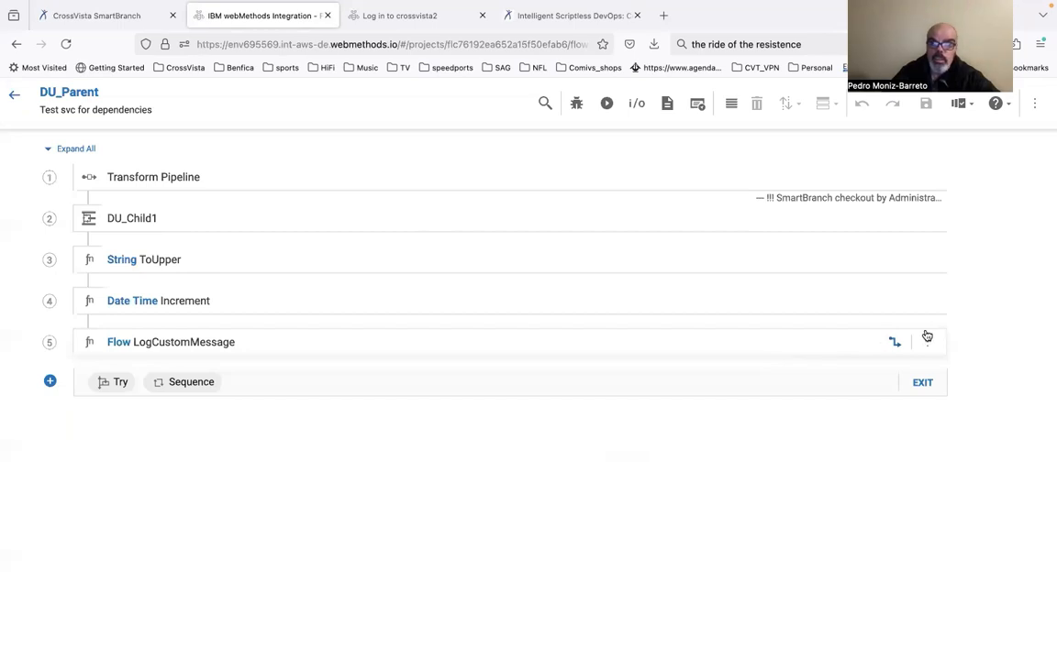
Add the note "add custom LOG" to the Flow LogCustomMessage step, save DU_Parent, and return to the flow services list
left_click(926, 344)
left_click(903, 376)
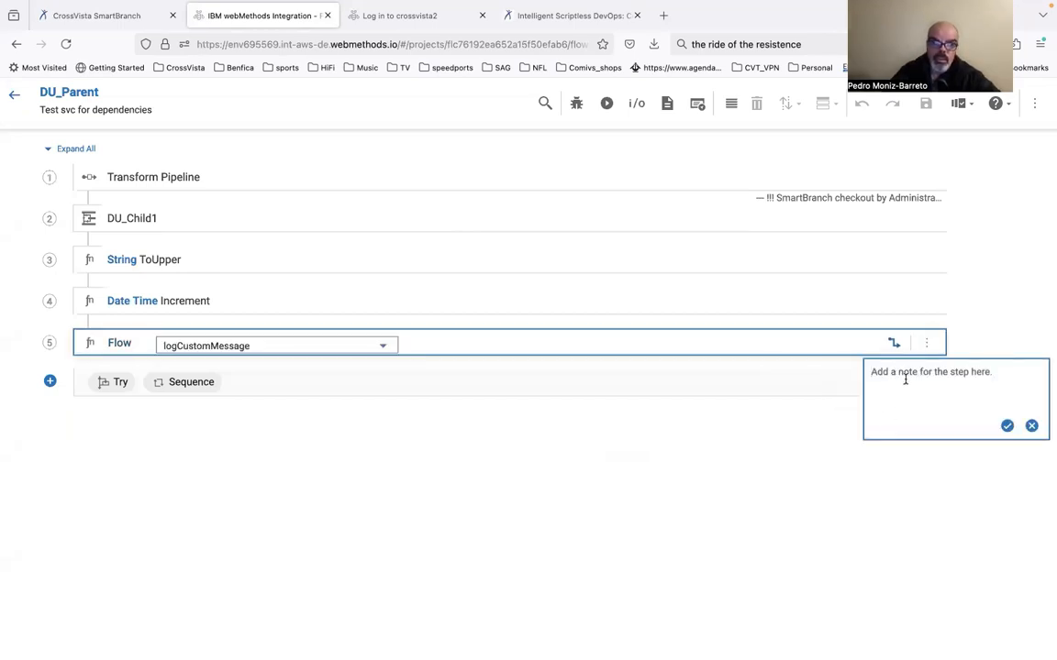
type("add")
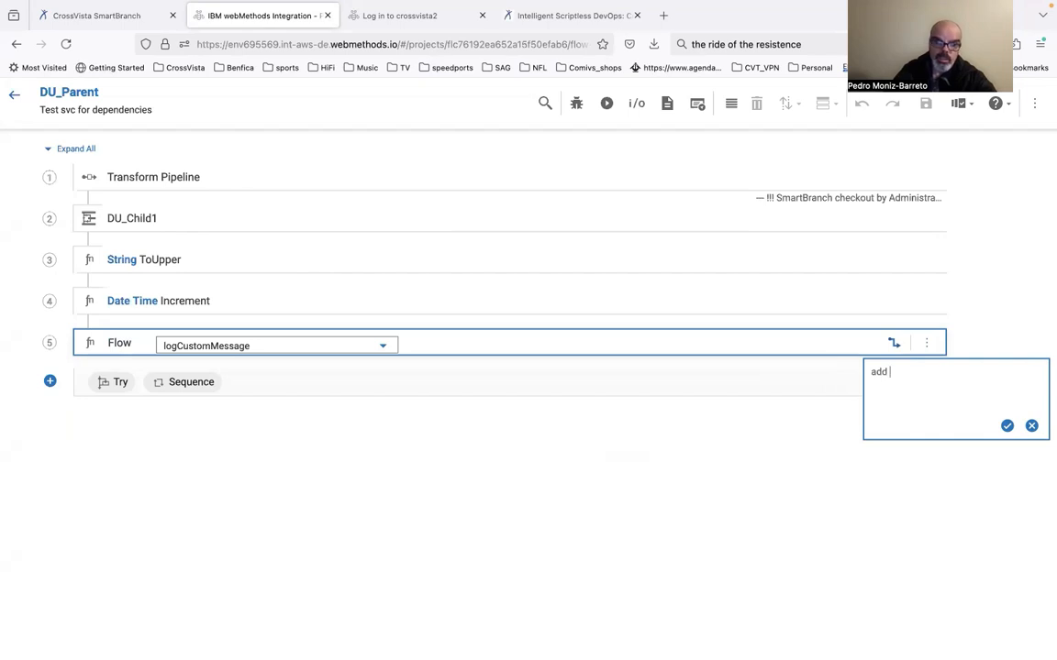
type("om LOG")
left_click(1008, 426)
left_click(925, 105)
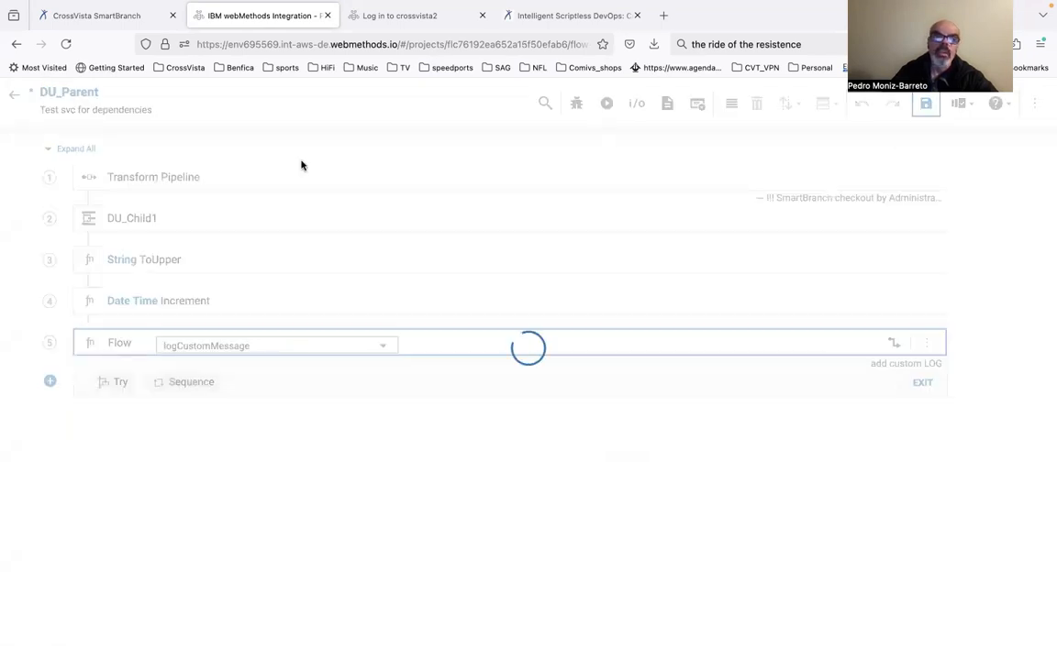
left_click(15, 97)
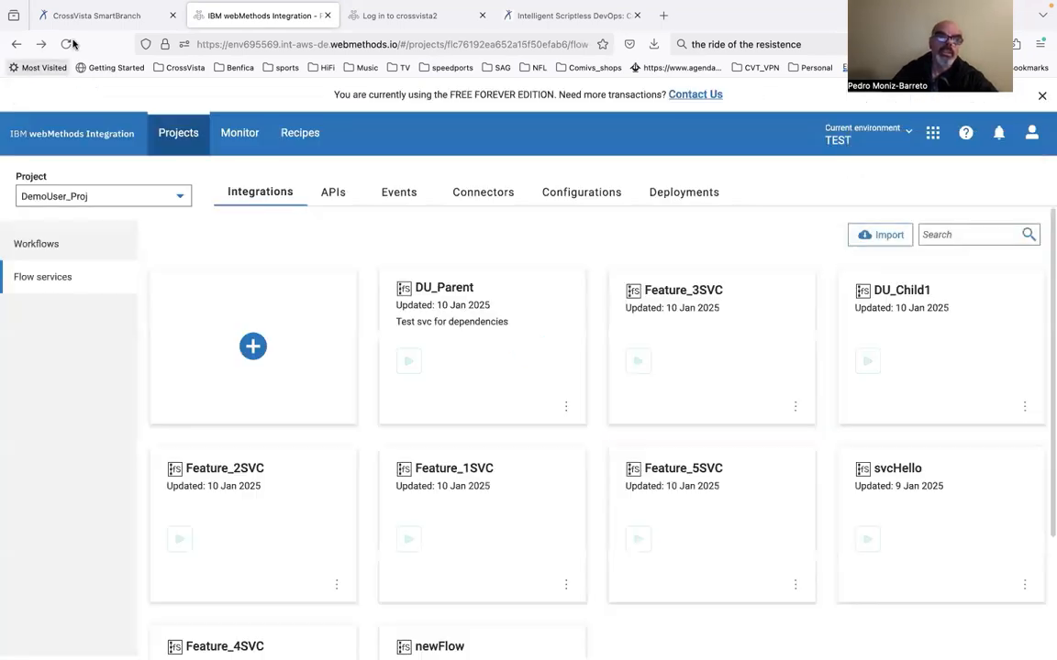
Switch to CrossVista SmartBranch and check the BugF-1 branch's sync with its live node
left_click(88, 20)
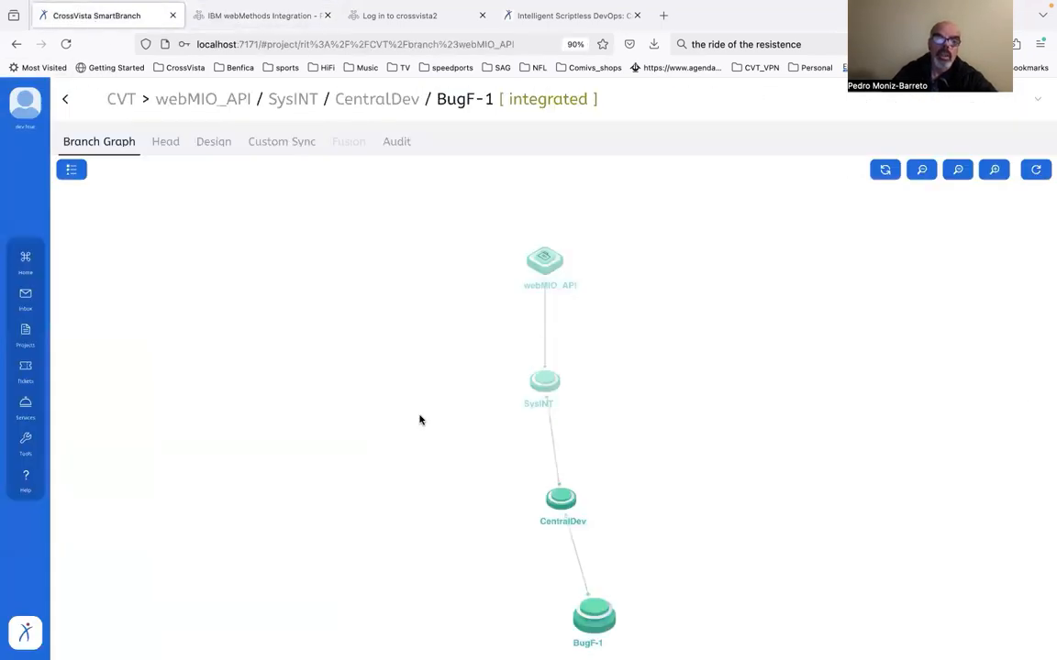
right_click(592, 609)
left_click(652, 623)
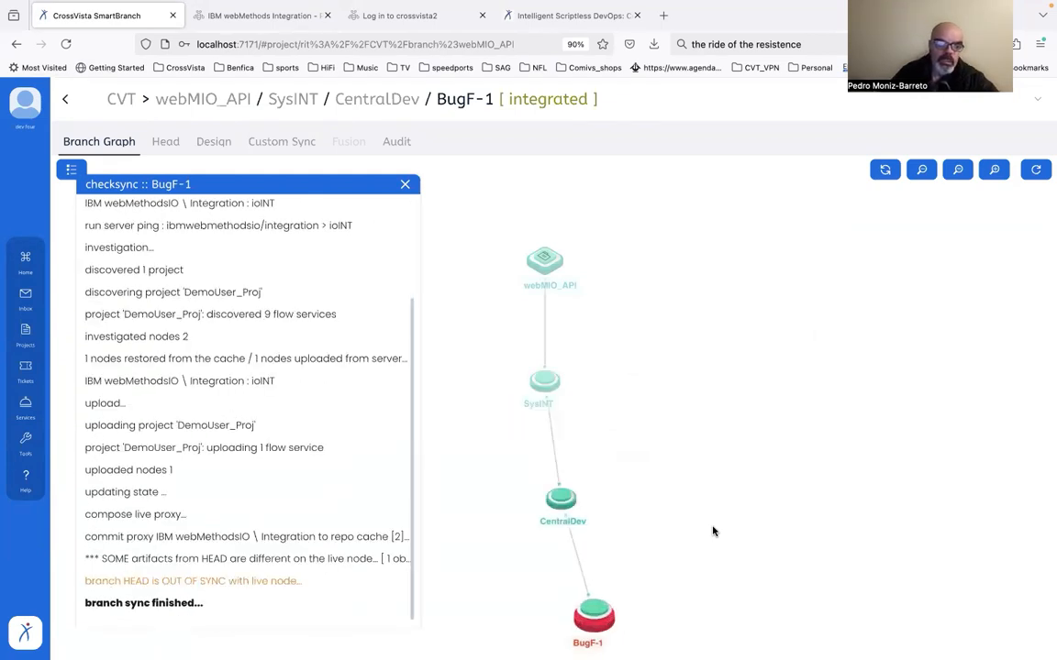
Show the live diff for the BugF-1 branch and compare the branch and live versions of DU_Parent
left_click(603, 616)
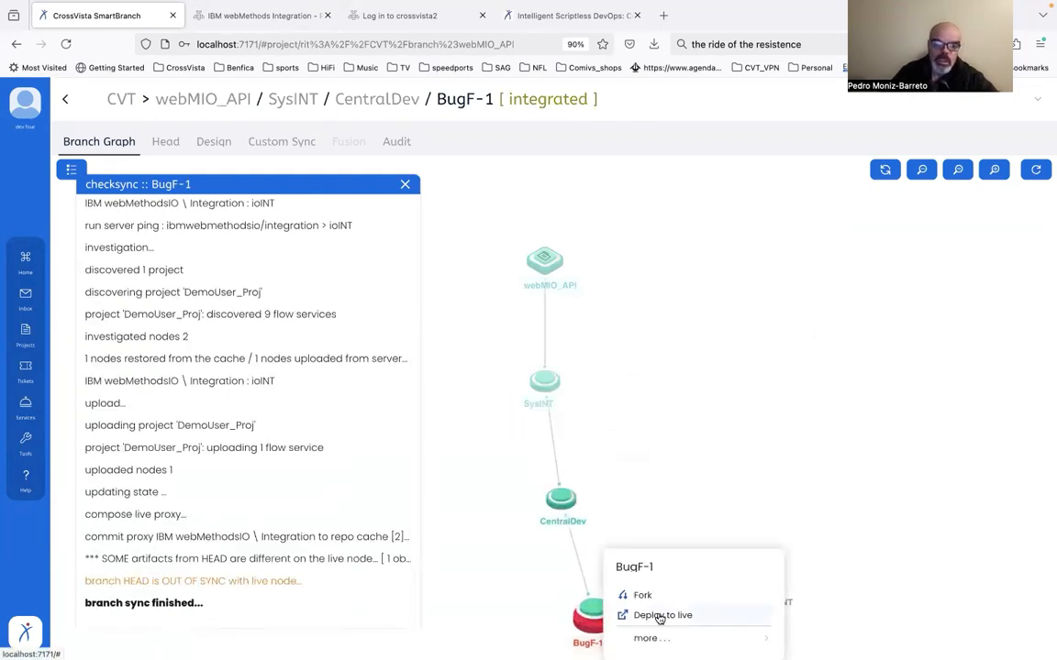
left_click(667, 644)
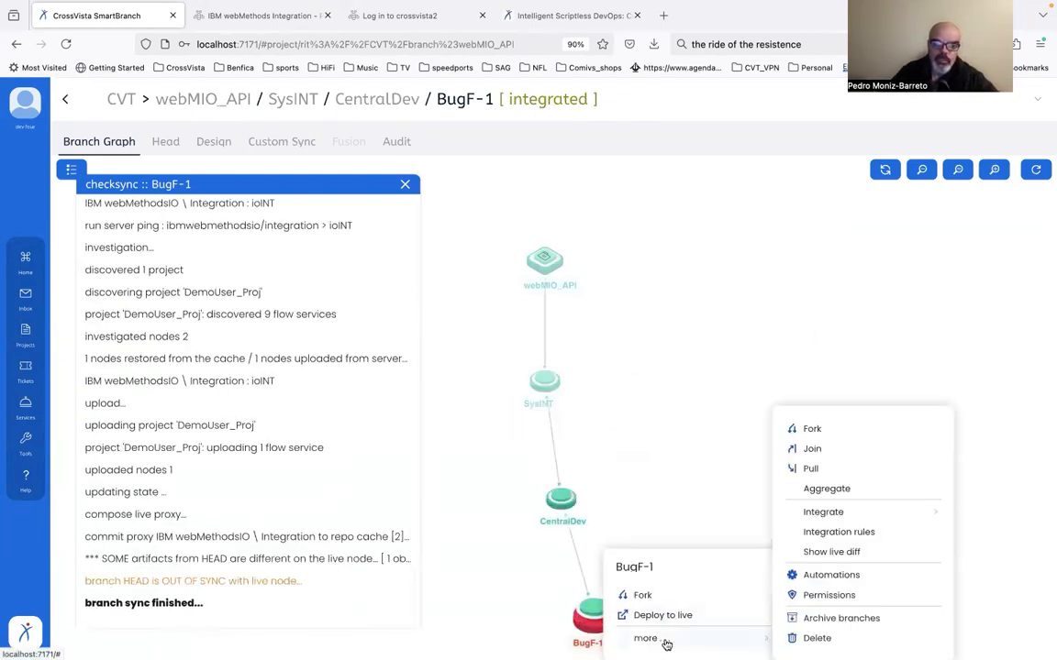
left_click(837, 554)
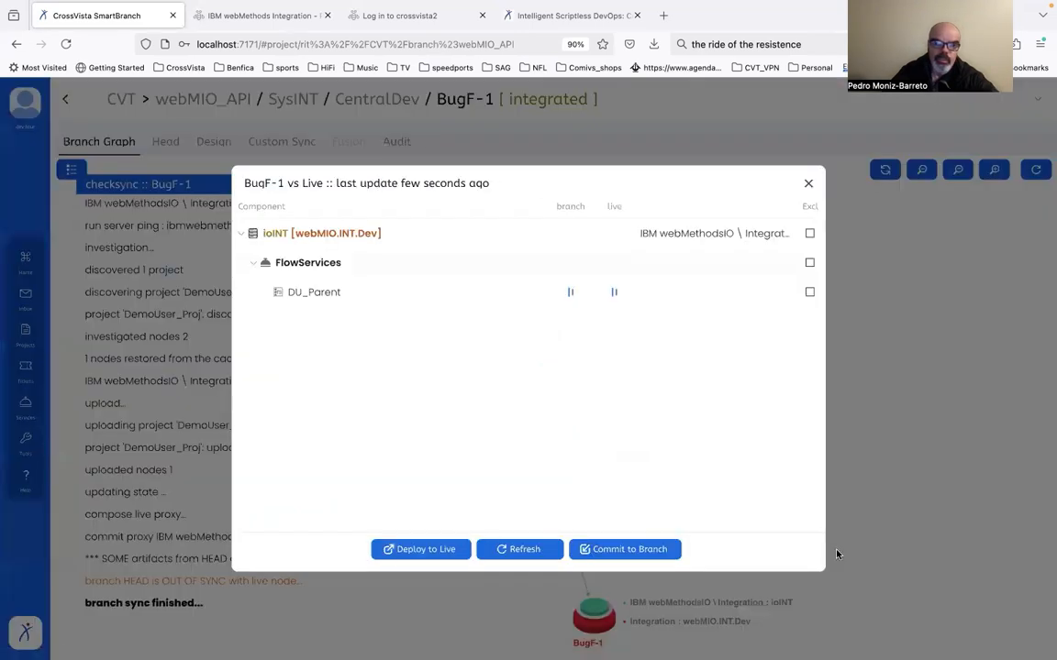
left_click(579, 300)
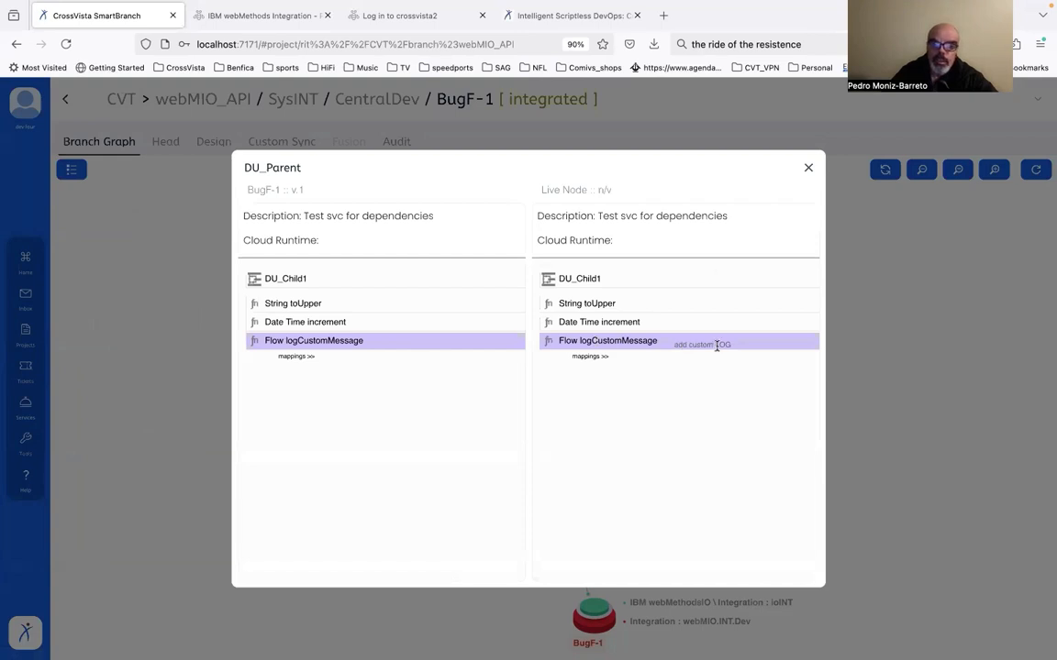
left_click(808, 167)
Commit the live DU_Parent change to the BugF-1 branch under CVCM ticket HF-1, with the proposed revision label and comment
left_click(618, 555)
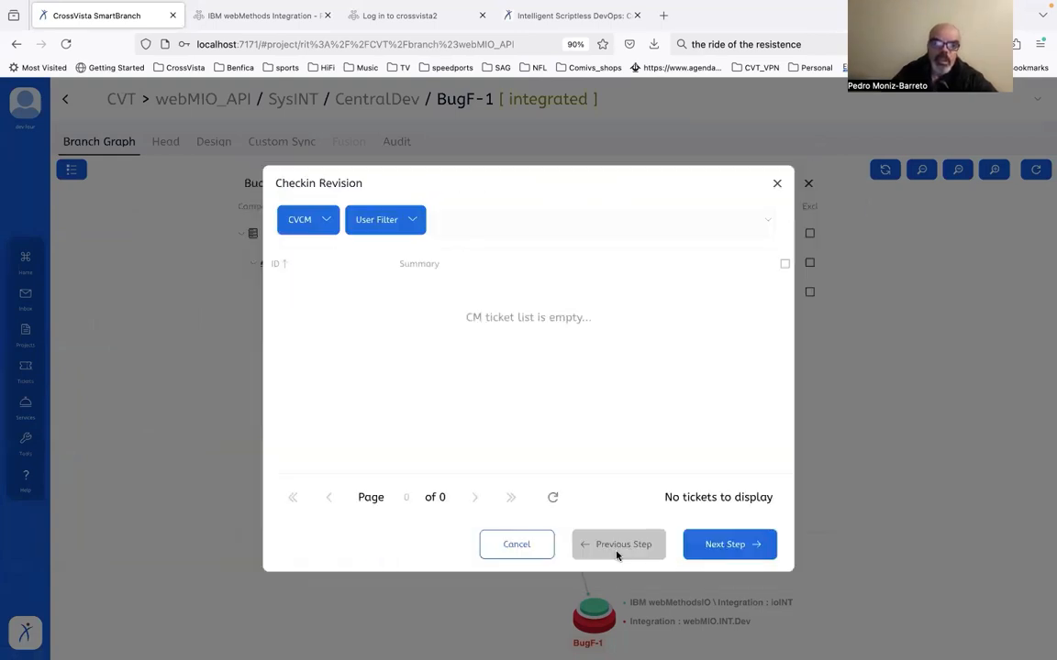
left_click(323, 224)
left_click(322, 256)
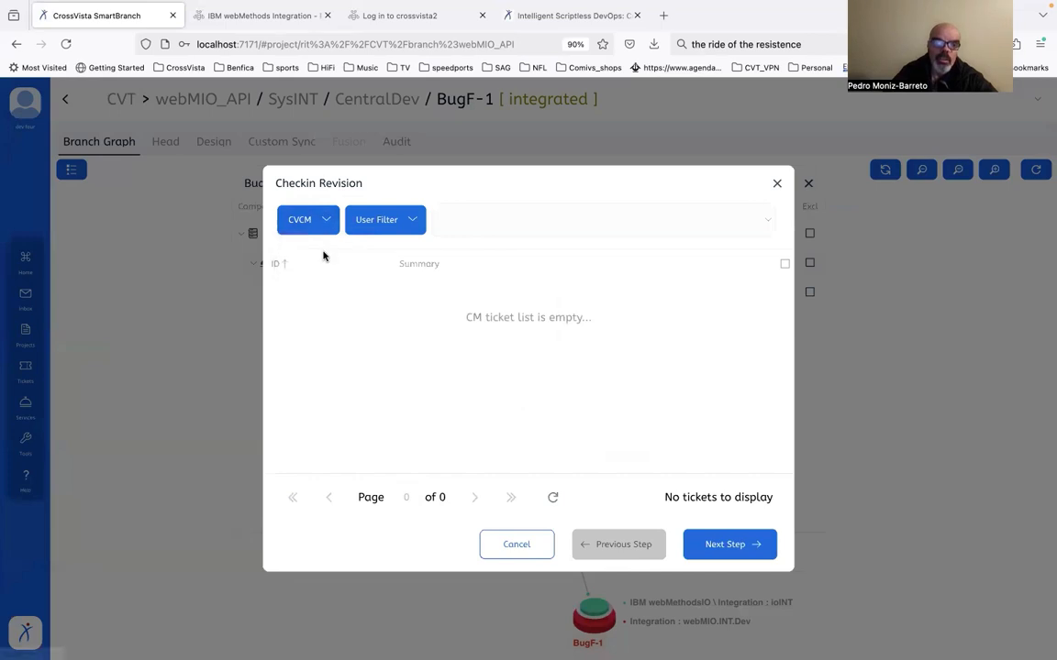
scroll(395, 414, "down", 1)
scroll(396, 414, "down", 4)
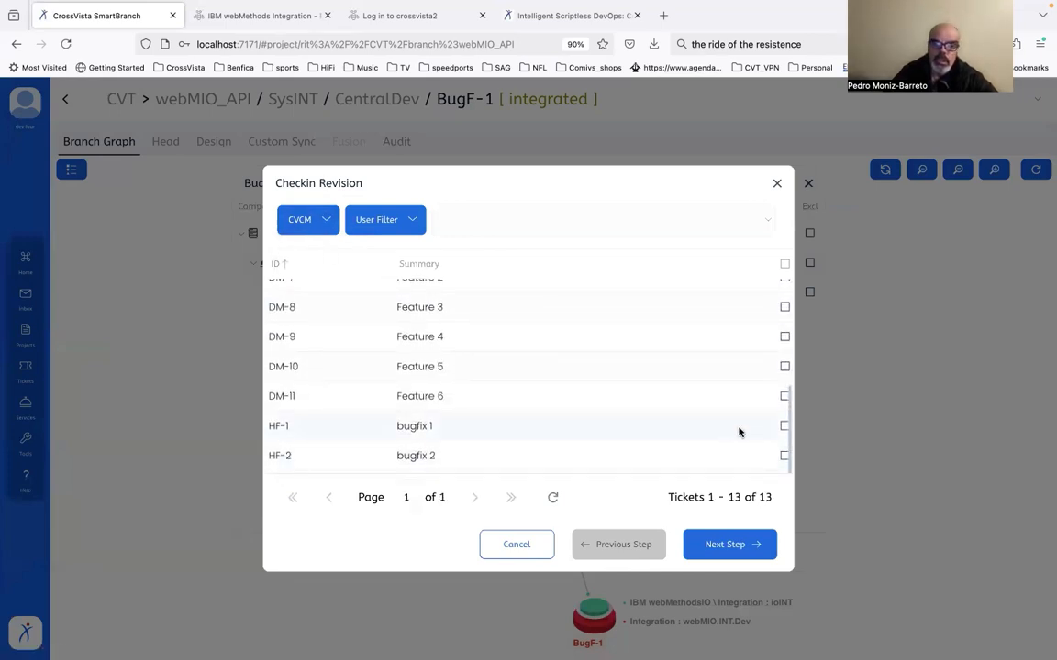
left_click(785, 426)
left_click(755, 544)
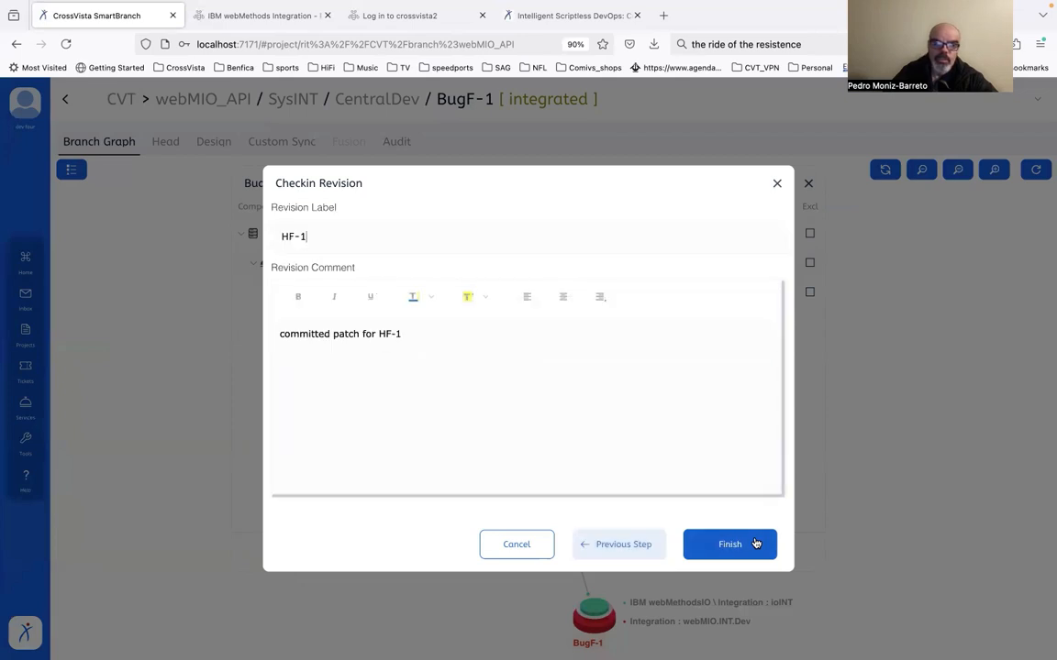
left_click(729, 544)
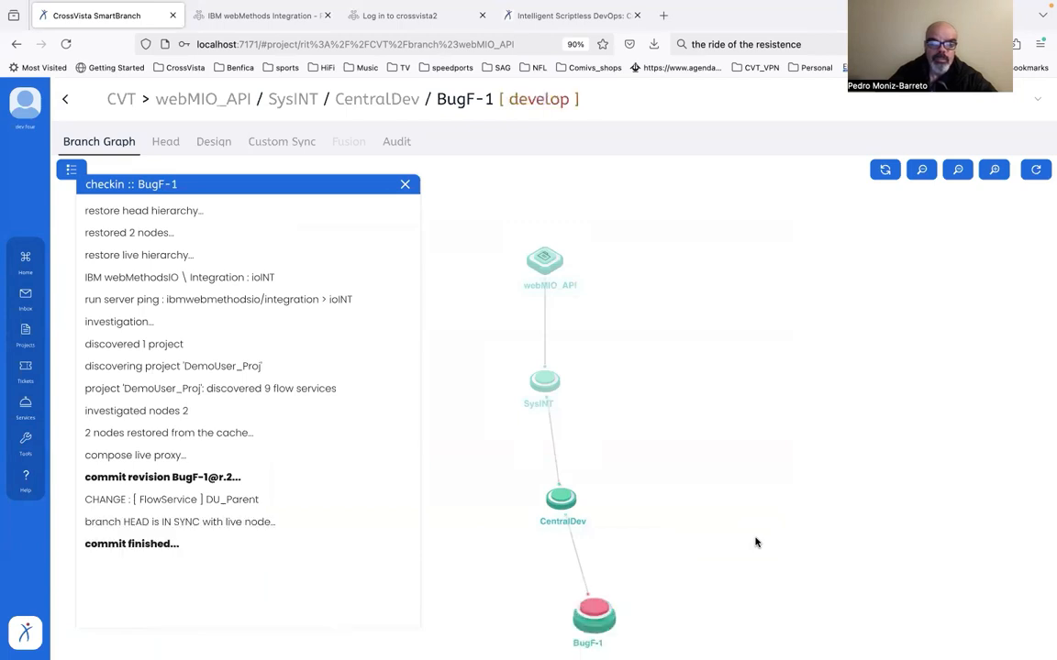
Set the BugF-1 branch to INTEGRATED and agree to register new versions for the changed artifacts
left_click(596, 613)
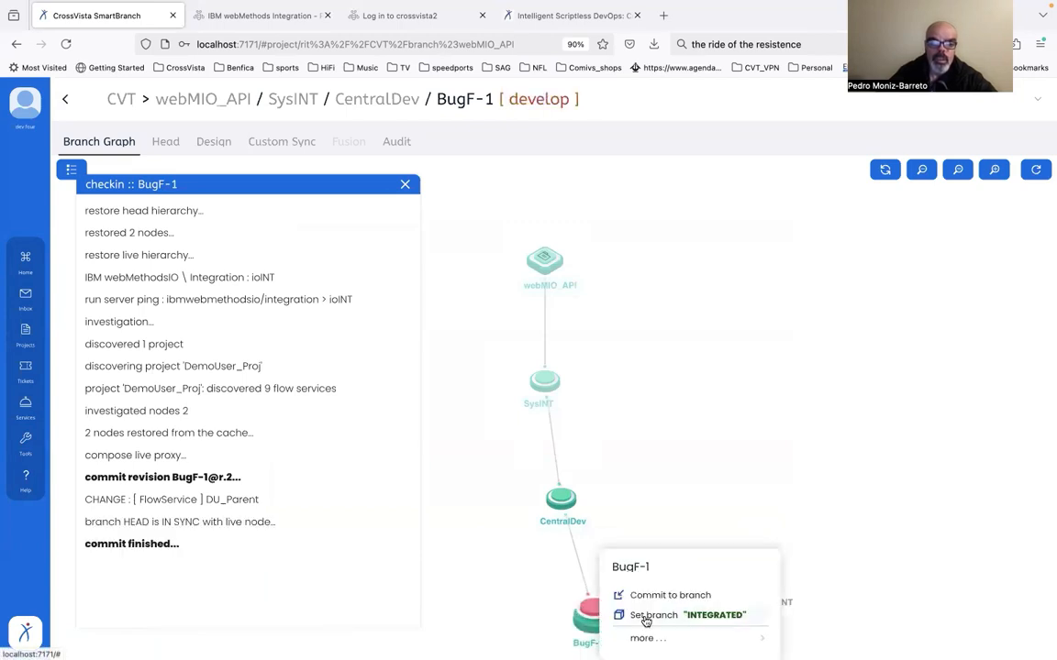
left_click(640, 615)
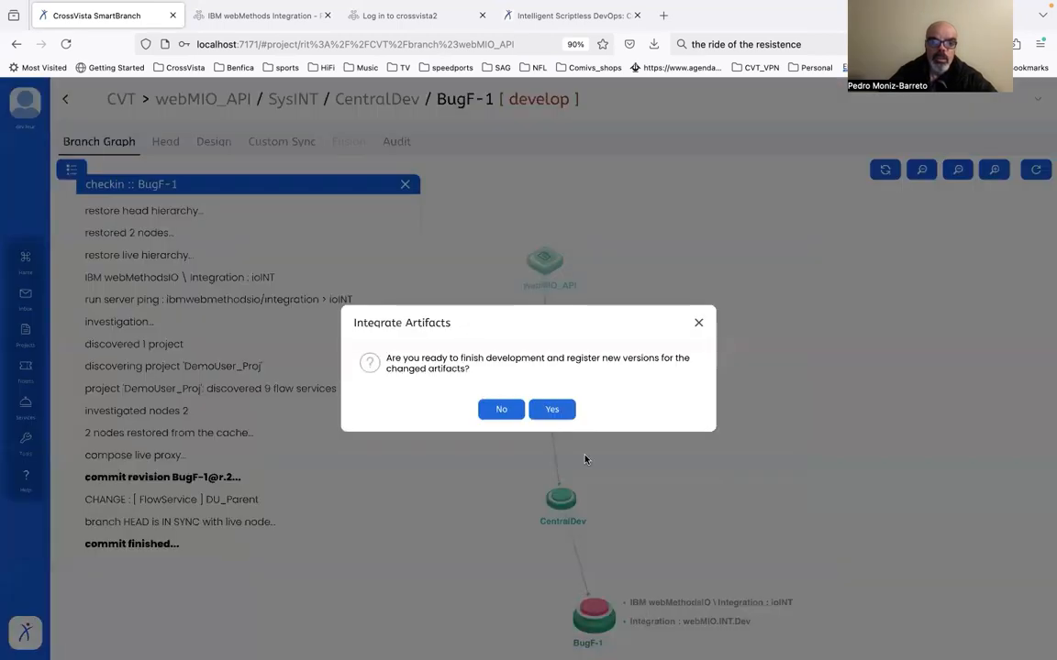
left_click(552, 409)
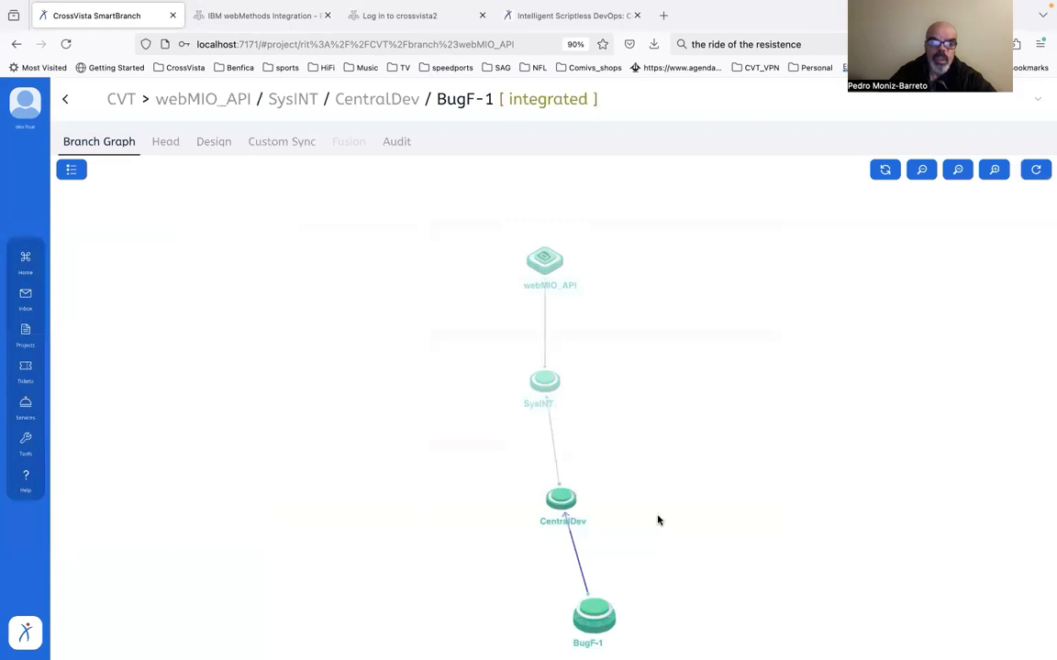